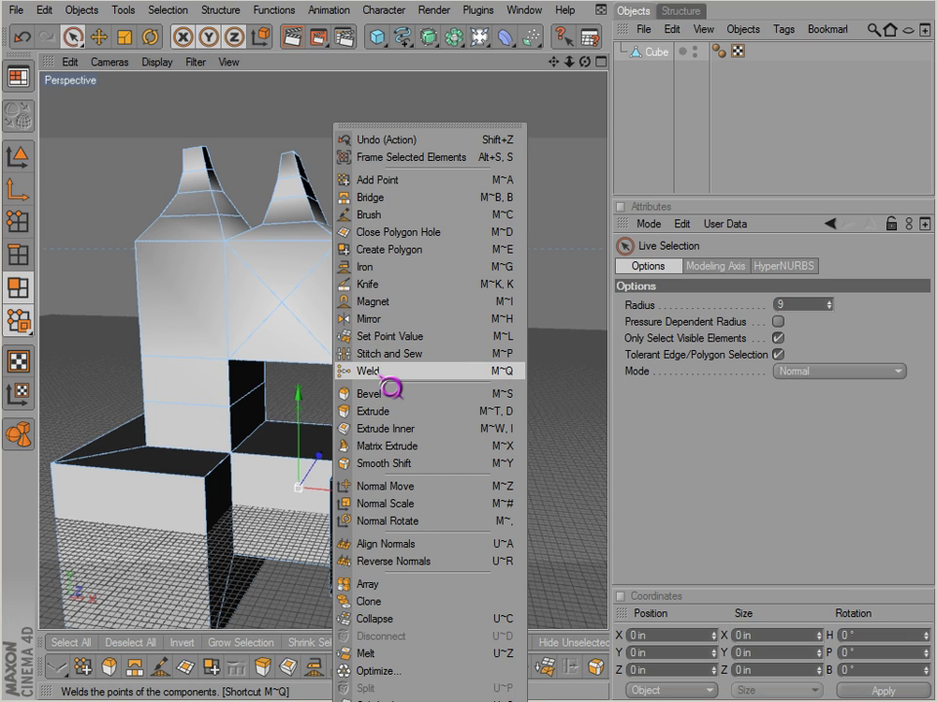
- Examine the cut edges on the front and back walls in wireframe display, and return to shaded display with lines
{"action": "key", "text": "Escape"}
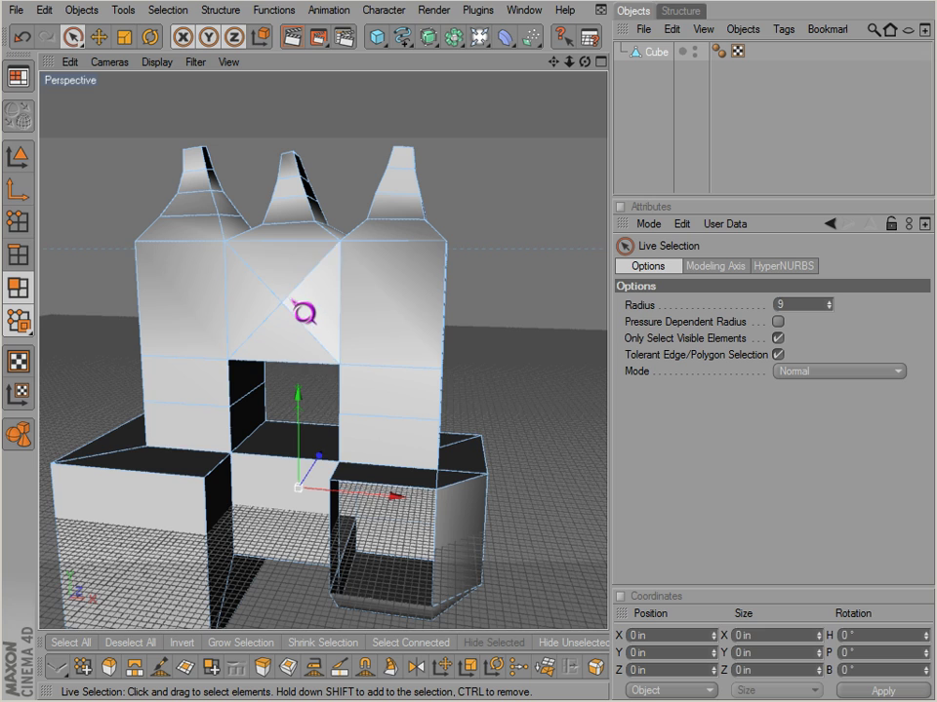
{"action": "scroll", "coordinate": [295, 315], "scroll_direction": "up", "scroll_amount": 1}
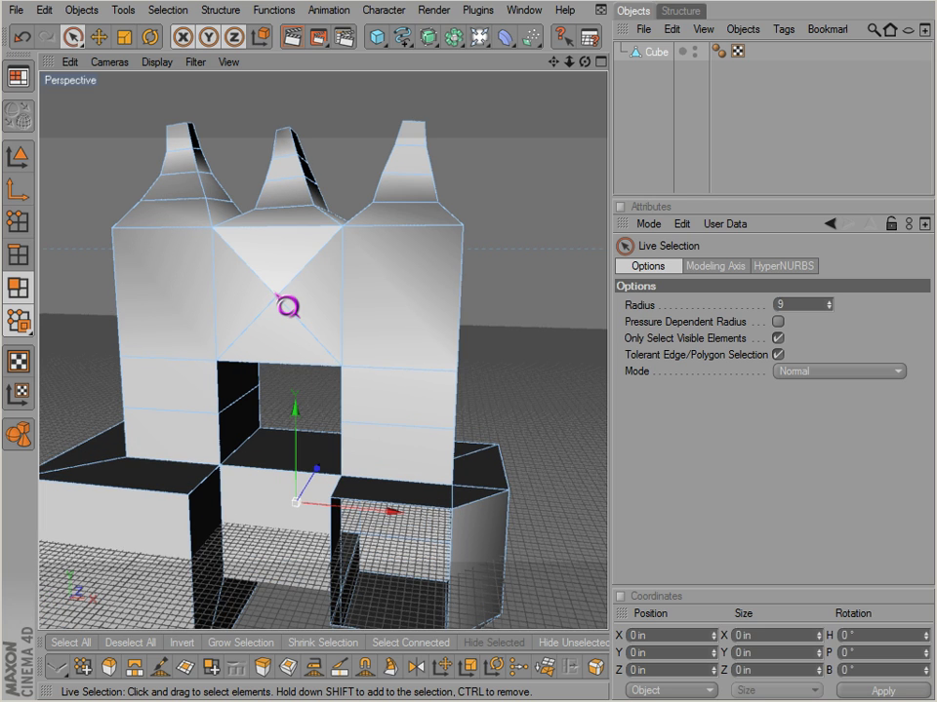
{"action": "key", "text": "k"}
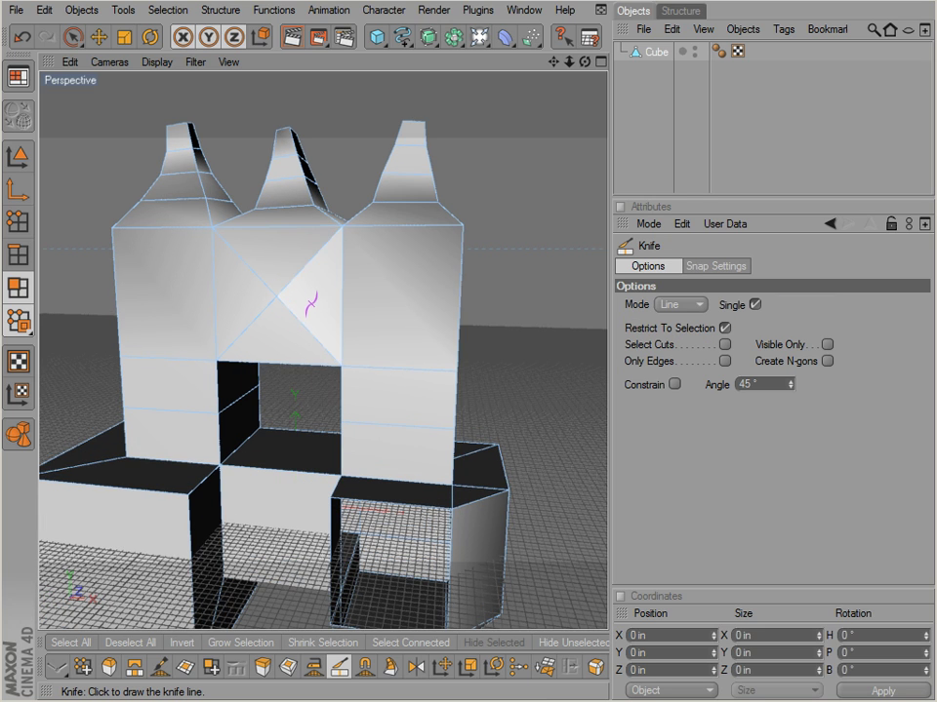
{"action": "middle_click_drag", "start_coordinate": [311, 305], "coordinate": [371, 320], "text": "alt"}
{"action": "mouse_move", "coordinate": [337, 315]}
{"action": "left_mouse_down", "text": "alt"}
{"action": "mouse_move", "coordinate": [335, 327]}
{"action": "mouse_move", "coordinate": [339, 319]}
{"action": "left_mouse_up", "text": "alt"}
{"action": "middle_click_drag", "start_coordinate": [338, 318], "coordinate": [320, 320], "text": "alt"}
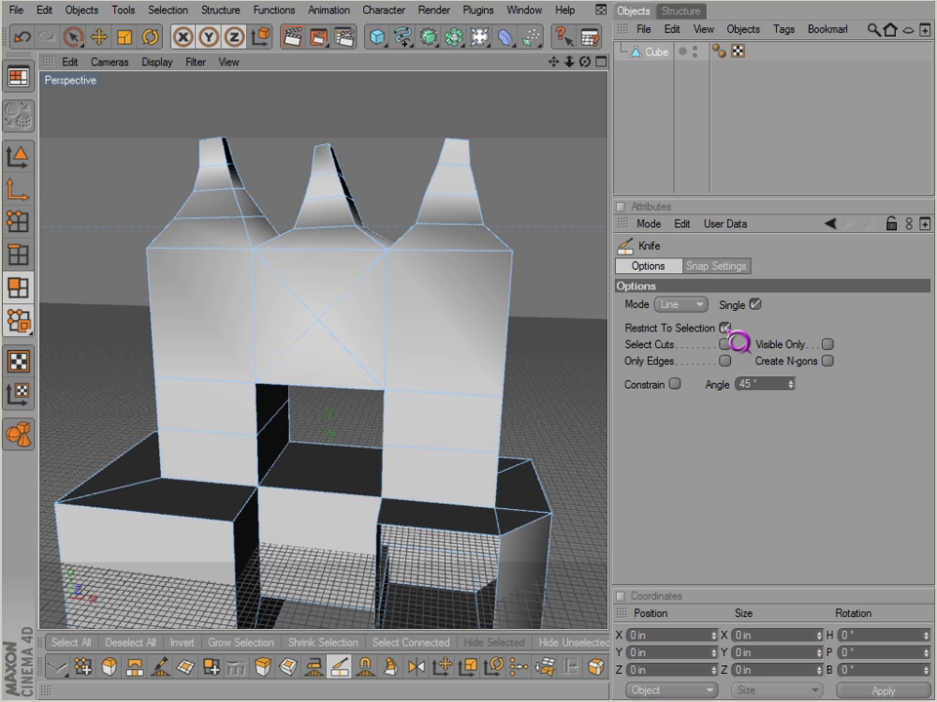
{"action": "mouse_move", "coordinate": [473, 397]}
{"action": "left_mouse_down", "text": "alt"}
{"action": "mouse_move", "coordinate": [441, 384]}
{"action": "mouse_move", "coordinate": [523, 430]}
{"action": "mouse_move", "coordinate": [364, 387]}
{"action": "mouse_move", "coordinate": [524, 431]}
{"action": "left_mouse_up", "text": "alt"}
{"action": "key", "text": "n"}
{"action": "key", "text": "g"}
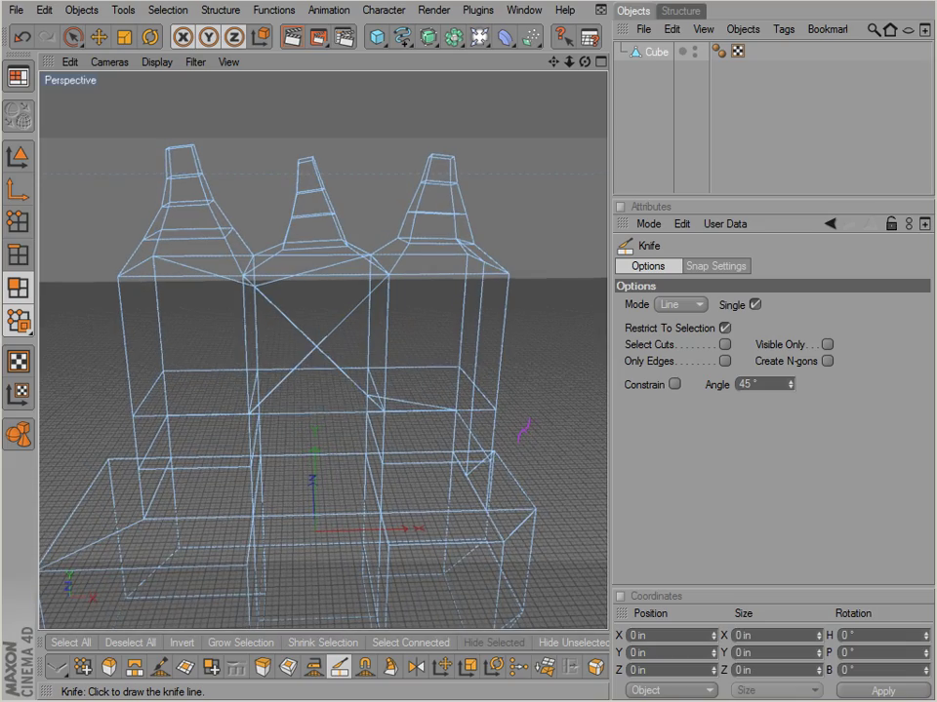
{"action": "mouse_move", "coordinate": [353, 442]}
{"action": "left_mouse_down", "text": "alt"}
{"action": "mouse_move", "coordinate": [525, 431]}
{"action": "mouse_move", "coordinate": [362, 451]}
{"action": "left_mouse_up", "text": "alt"}
{"action": "key", "text": "space"}
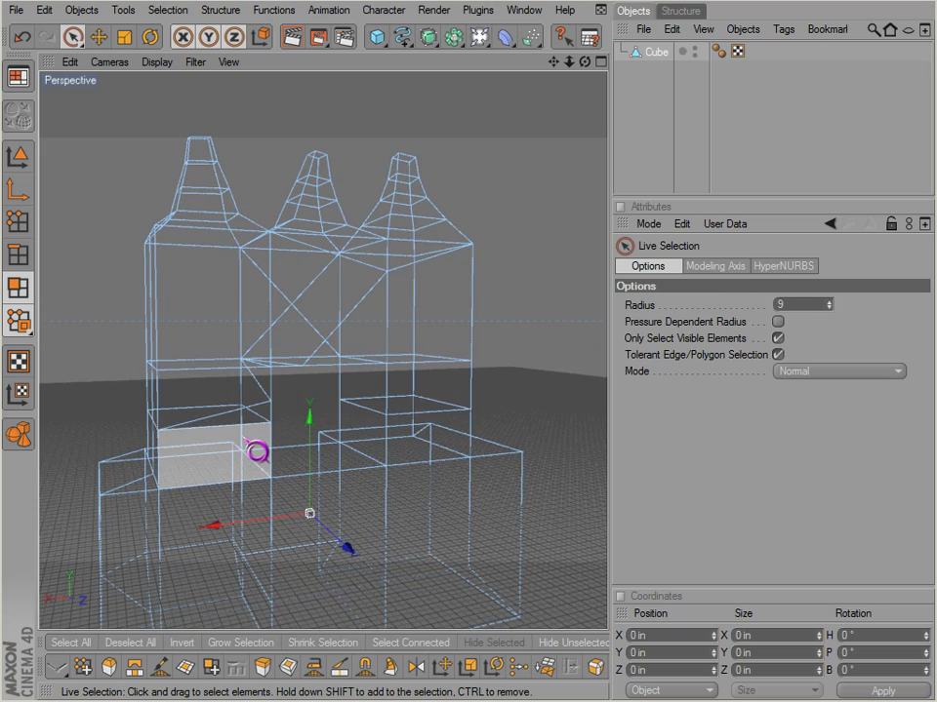
{"action": "key", "text": "n"}
{"action": "key", "text": "b"}
{"action": "mouse_move", "coordinate": [234, 404]}
{"action": "left_mouse_down", "text": "alt"}
{"action": "mouse_move", "coordinate": [202, 378]}
{"action": "mouse_move", "coordinate": [525, 433]}
{"action": "mouse_move", "coordinate": [320, 333]}
{"action": "left_mouse_up", "text": "alt"}
- Undo the latest knife cuts across the wall and redo them
{"action": "key", "text": "ctrl+z"}
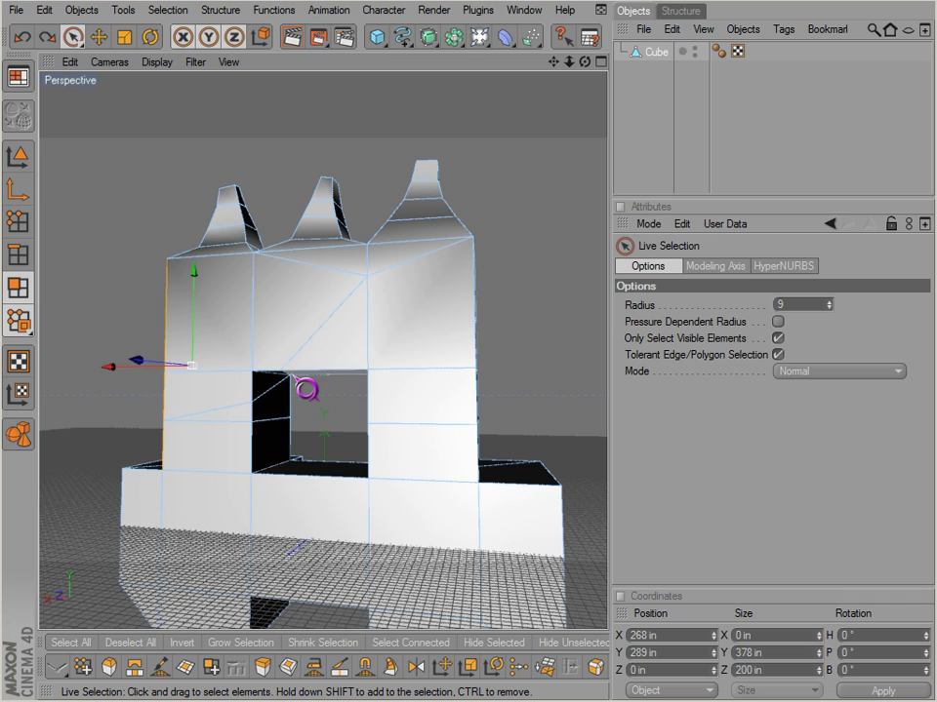
{"action": "key", "text": "ctrl+z"}
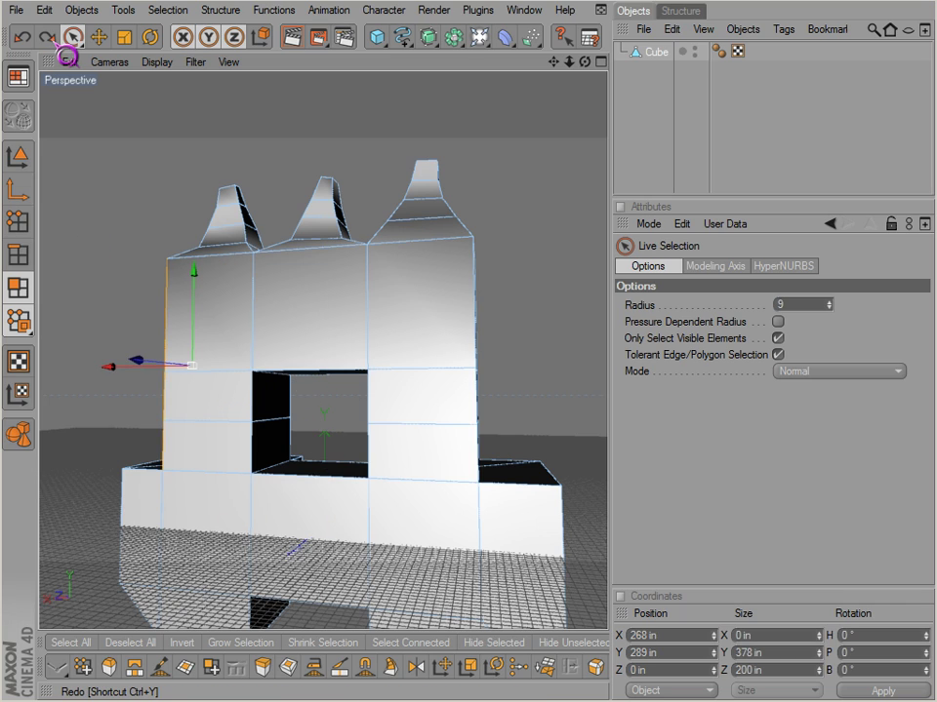
{"action": "key", "text": "k"}
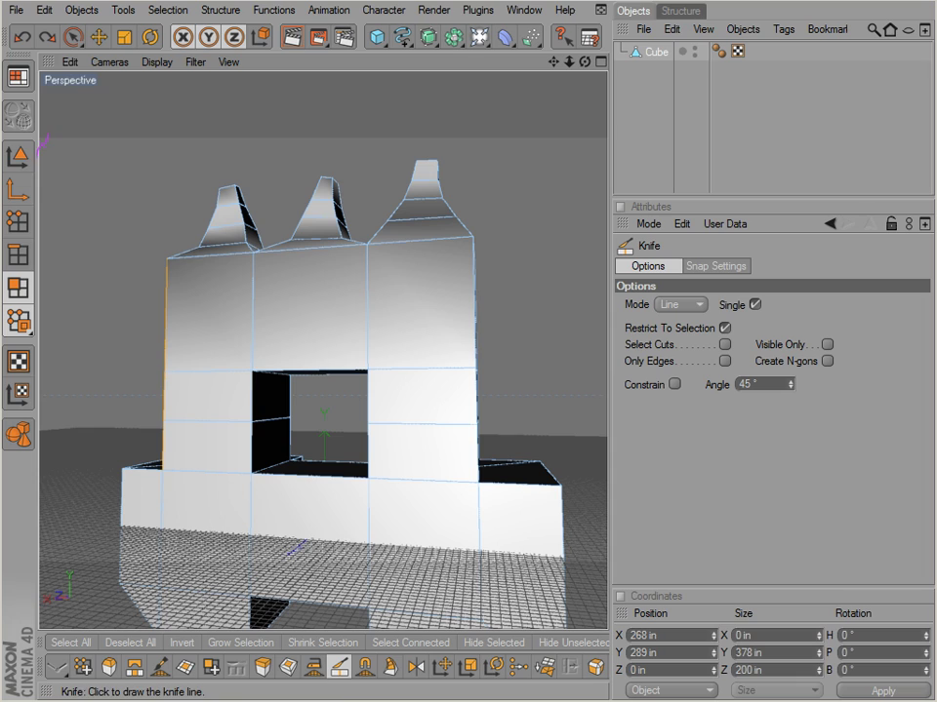
{"action": "left_click", "coordinate": [49, 39]}
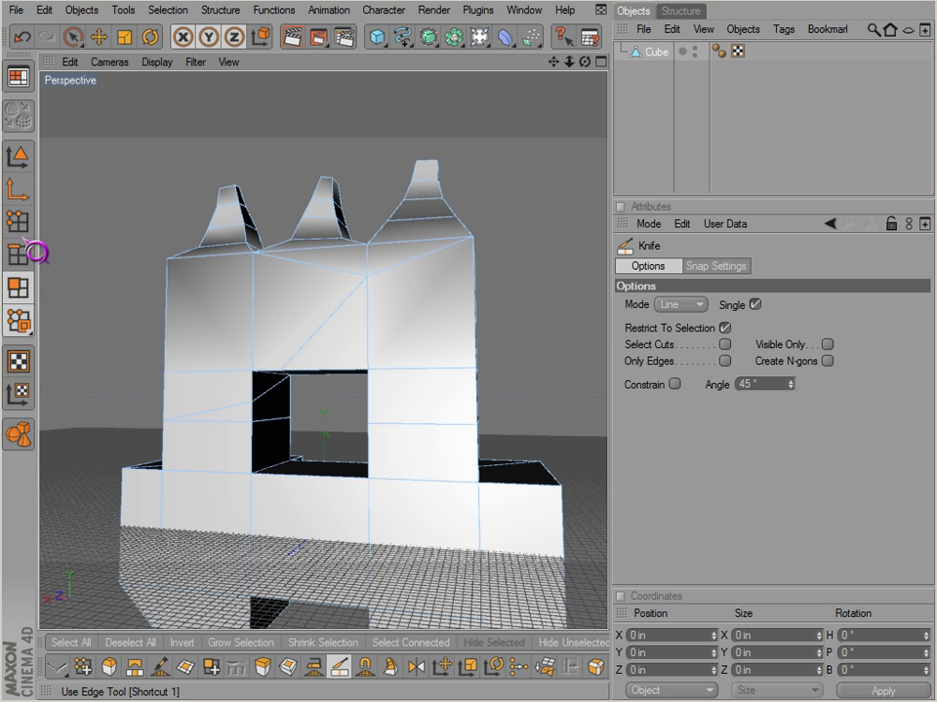
- Weld the stray cut point on the opening's left vertical edge to the existing point directly below it
{"action": "left_click", "coordinate": [24, 223]}
{"action": "scroll", "coordinate": [230, 358], "scroll_direction": "up", "scroll_amount": 2}
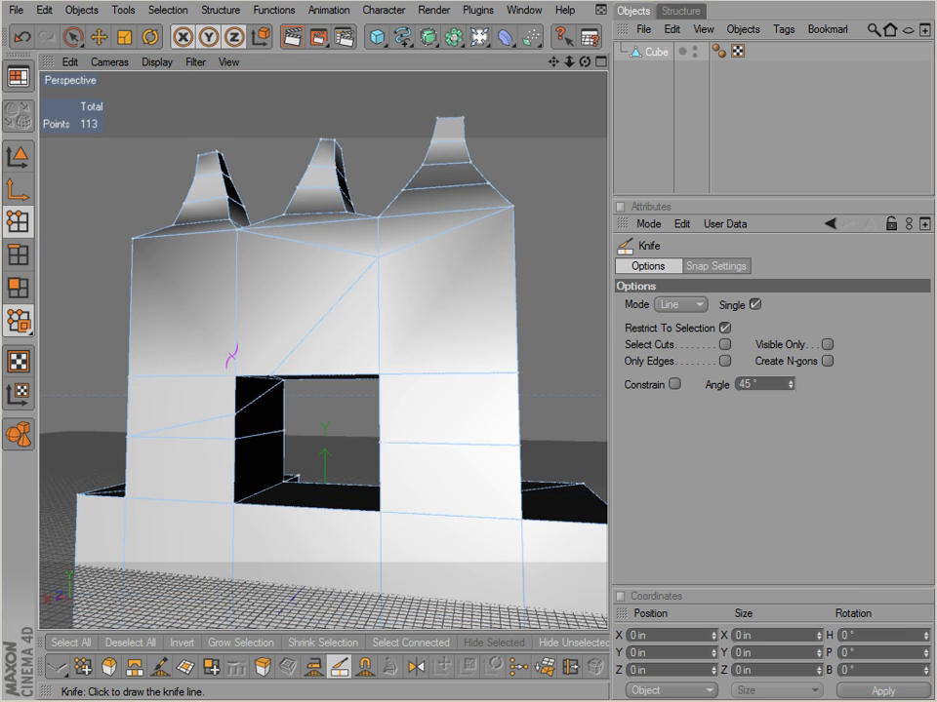
{"action": "middle_click_drag", "start_coordinate": [225, 342], "coordinate": [260, 321], "text": "alt"}
{"action": "left_click_drag", "start_coordinate": [523, 430], "coordinate": [542, 434], "text": "alt"}
{"action": "right_click", "coordinate": [289, 247]}
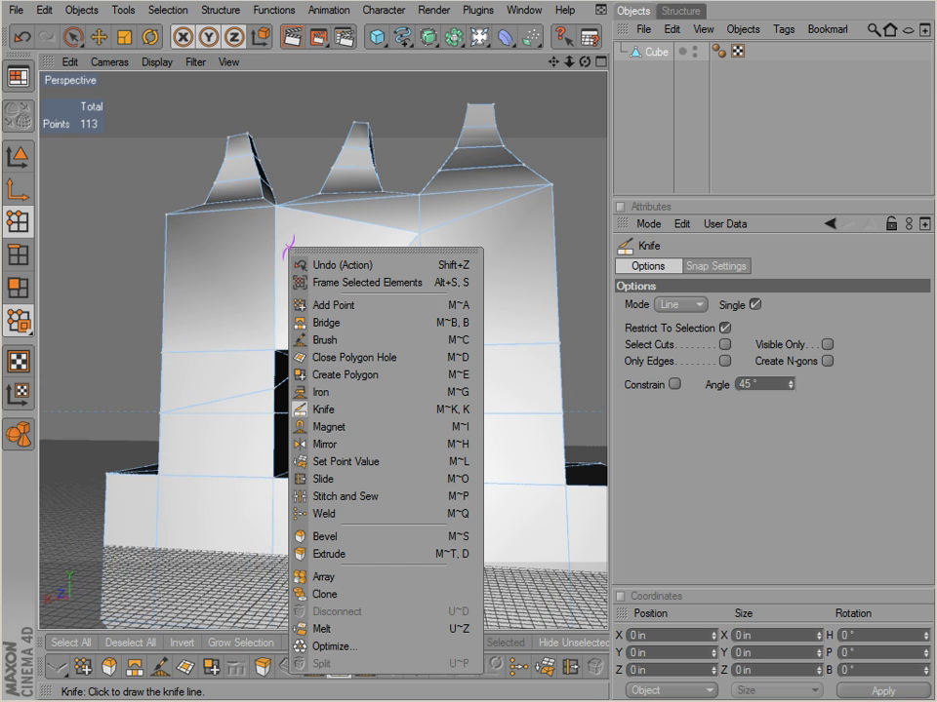
{"action": "left_click", "coordinate": [308, 514]}
{"action": "key", "text": "space"}
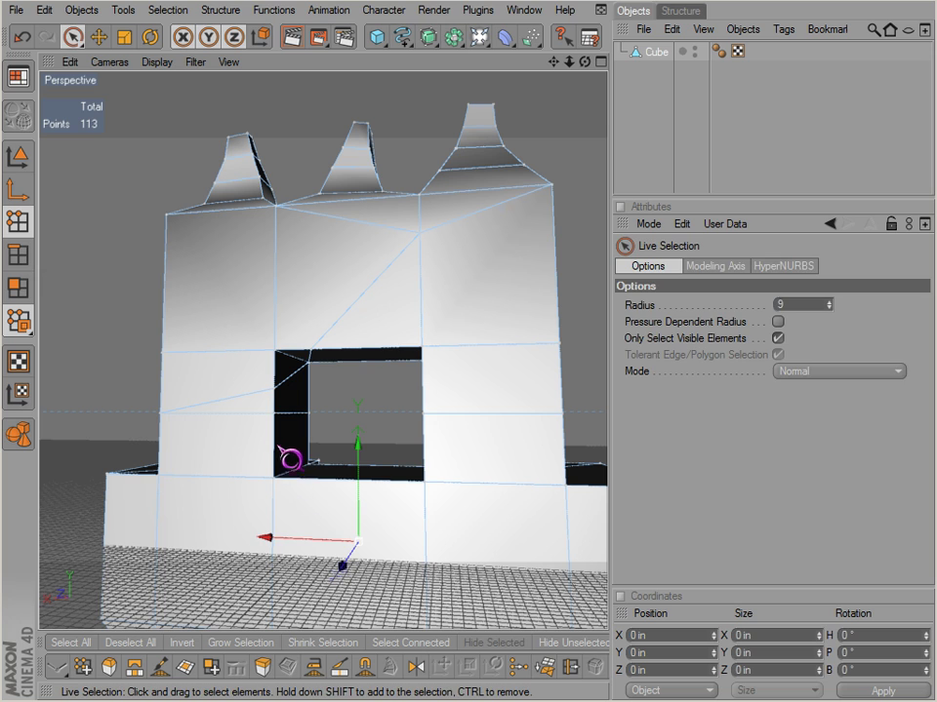
{"action": "left_click_drag", "start_coordinate": [272, 386], "coordinate": [274, 411]}
{"action": "key", "text": "space"}
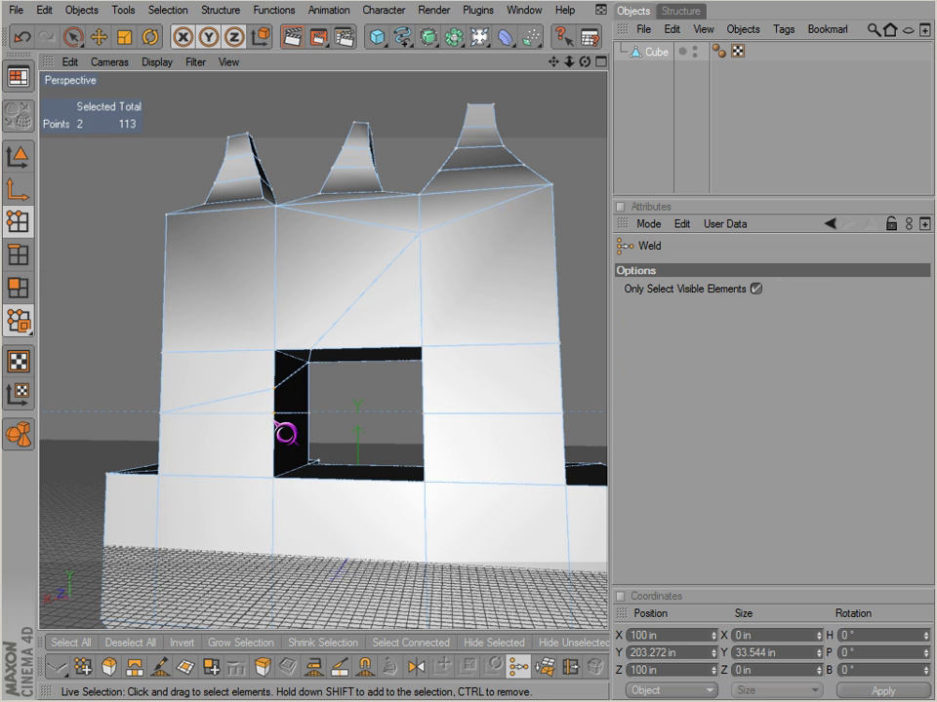
{"action": "left_click", "coordinate": [285, 424]}
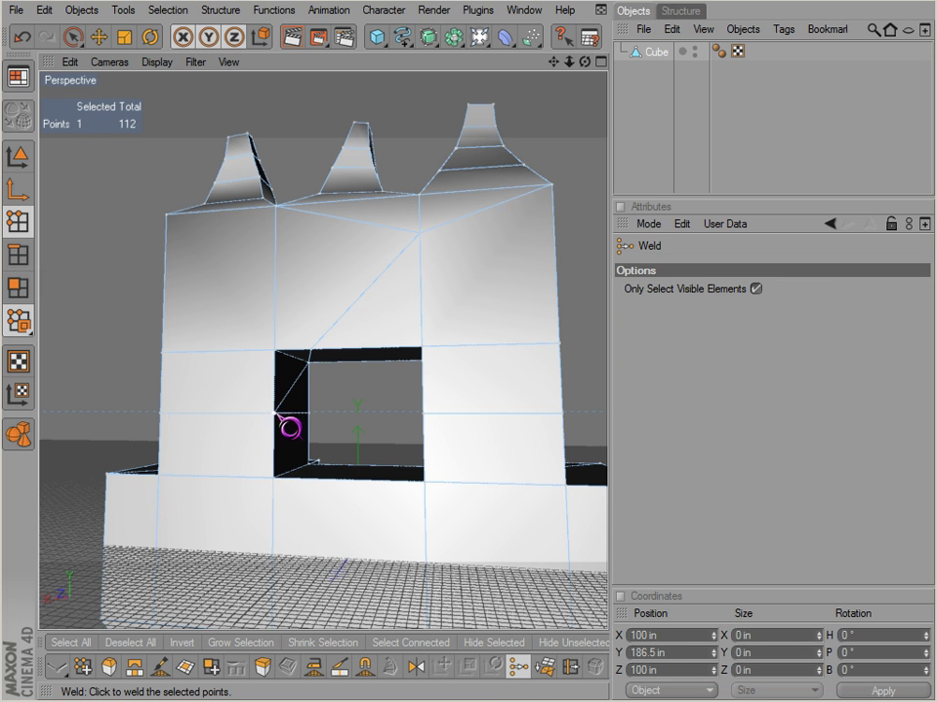
- Weld the stray point on the opening's upper edge to the opening's upper-left corner point
{"action": "left_click_drag", "start_coordinate": [286, 428], "coordinate": [323, 396], "text": "alt"}
{"action": "key", "text": "space"}
{"action": "left_click", "coordinate": [315, 345]}
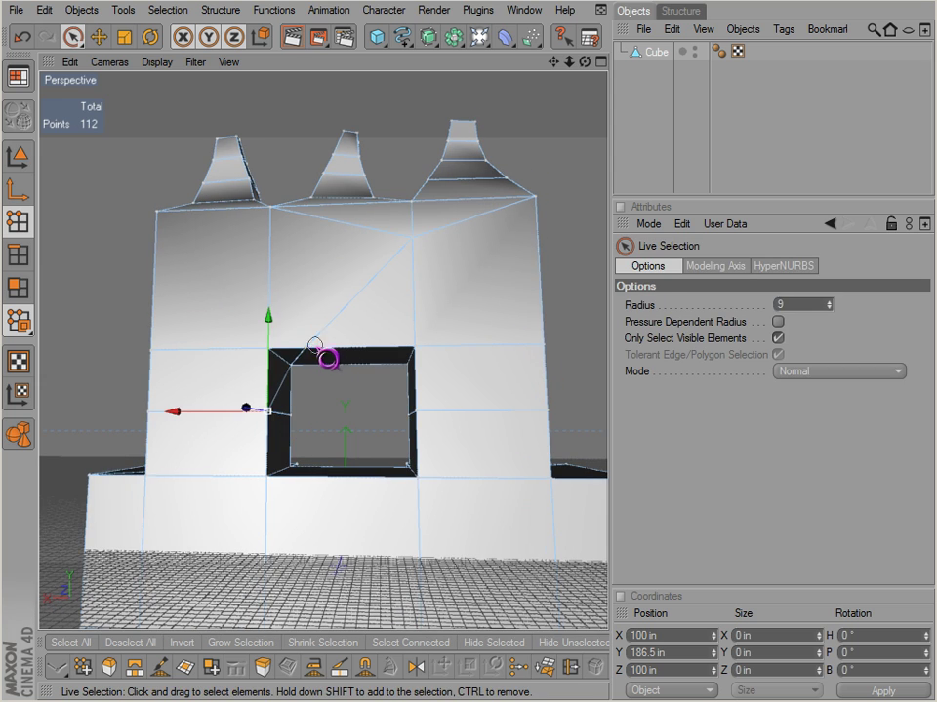
{"action": "left_click_drag", "start_coordinate": [264, 348], "coordinate": [268, 349]}
{"action": "key", "text": "space"}
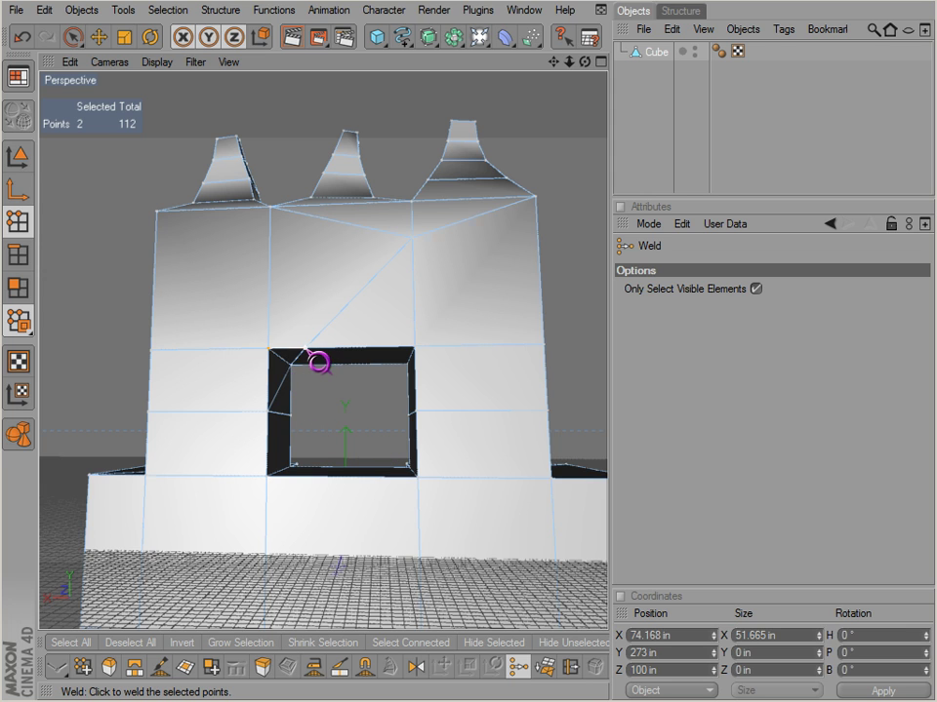
{"action": "key", "text": "space"}
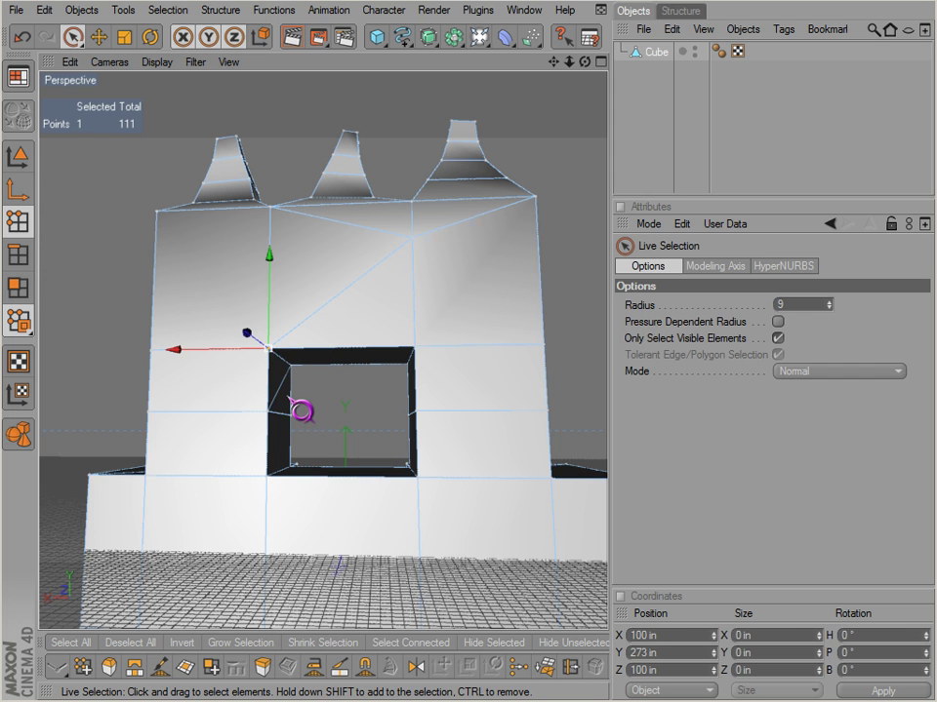
- Weld the stray point below the right end of the middle wall panel's top edge to the panel's upper-right corner
{"action": "left_click_drag", "start_coordinate": [303, 411], "coordinate": [537, 443], "text": "alt"}
{"action": "key", "text": "space"}
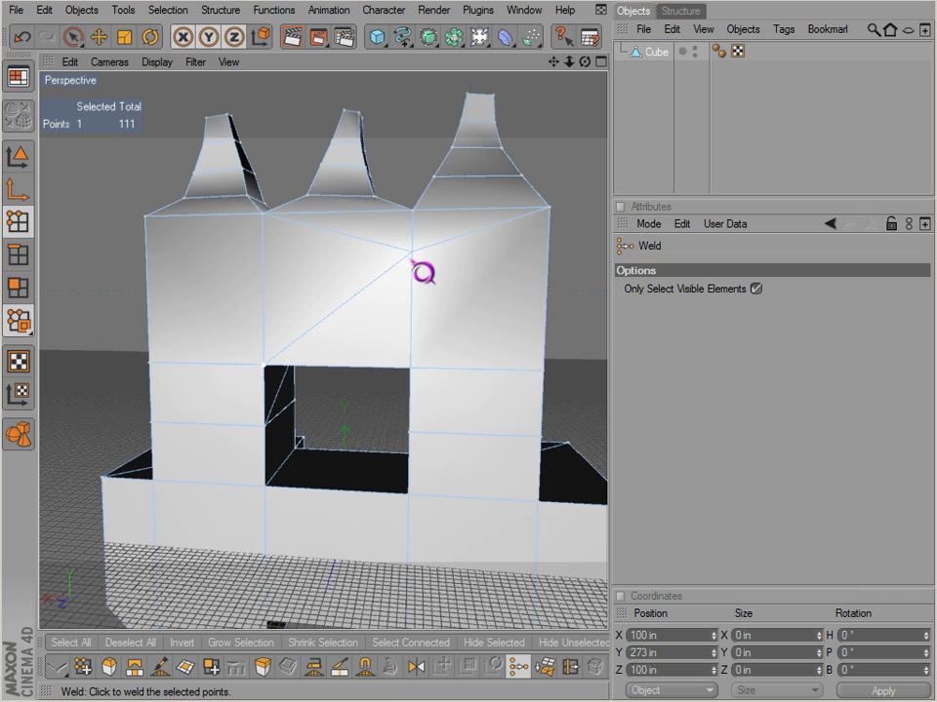
{"action": "key", "text": "space"}
{"action": "key", "text": "space"}
{"action": "left_click_drag", "start_coordinate": [414, 210], "coordinate": [340, 324]}
{"action": "left_click", "coordinate": [414, 211]}
{"action": "key", "text": "space"}
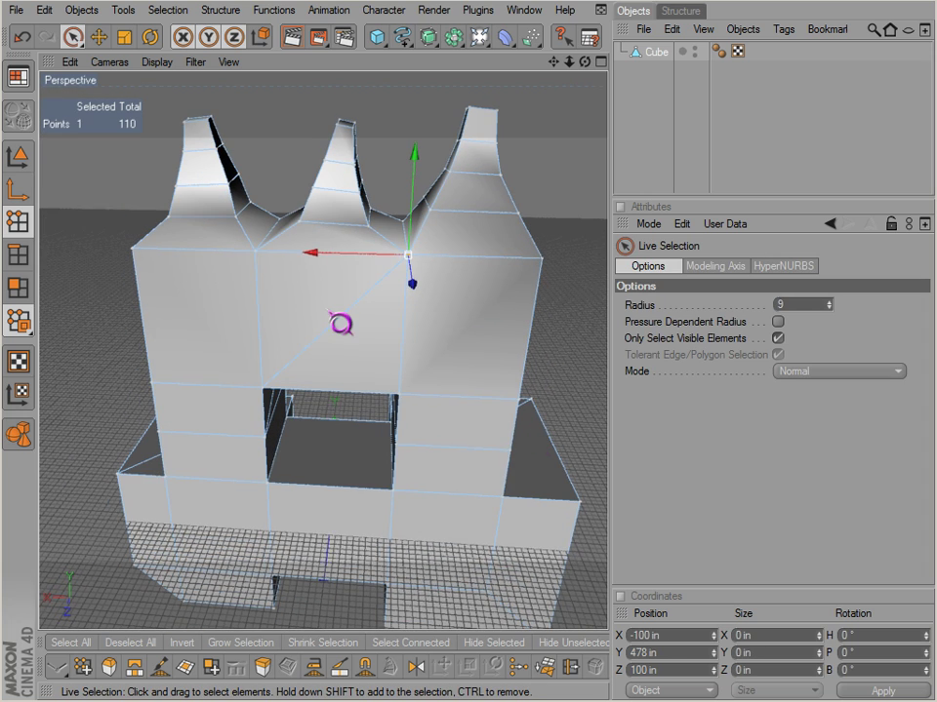
- Try to weld the upper-left triangular polygon above the opening into a single point and undo it
{"action": "left_click", "coordinate": [25, 289]}
{"action": "left_click", "coordinate": [298, 292]}
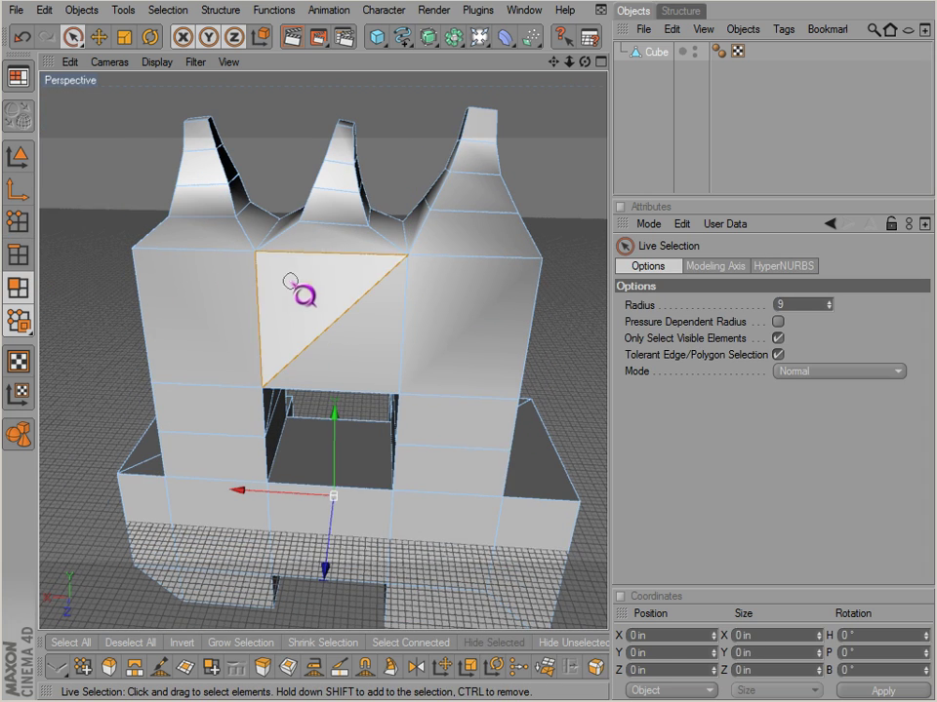
{"action": "key", "text": "space"}
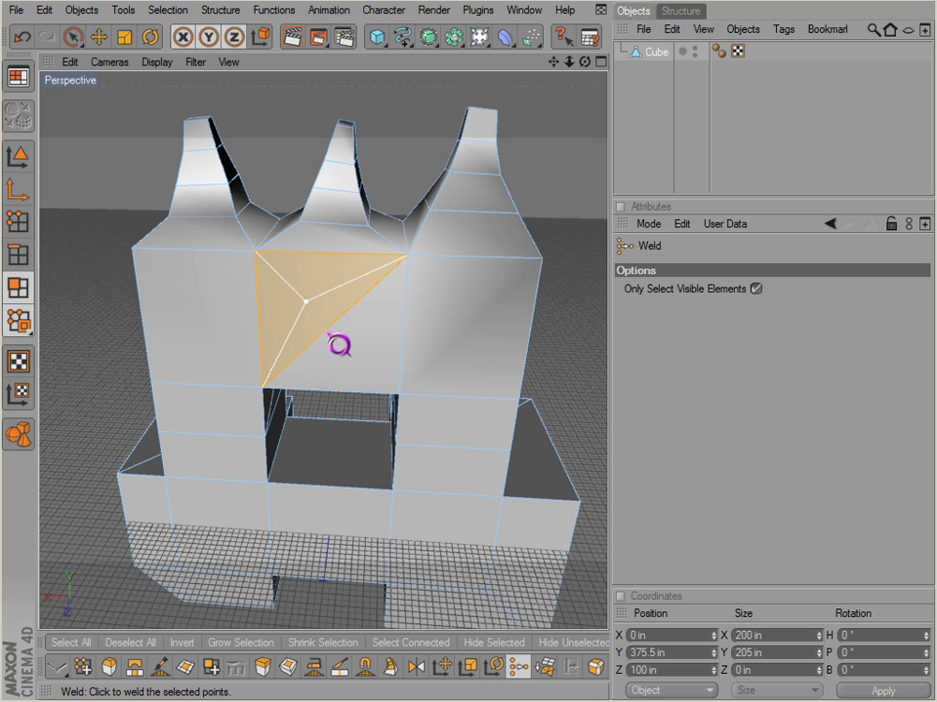
{"action": "left_click", "coordinate": [353, 312]}
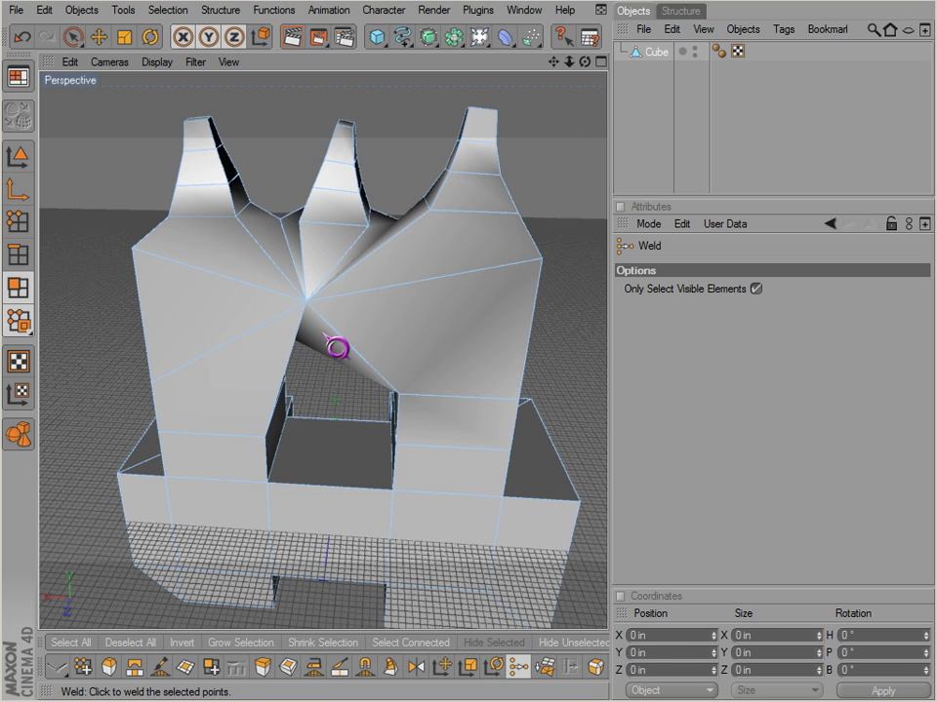
{"action": "key", "text": "ctrl+z"}
{"action": "left_click_drag", "start_coordinate": [335, 349], "coordinate": [522, 438], "text": "alt"}
{"action": "key", "text": "space"}
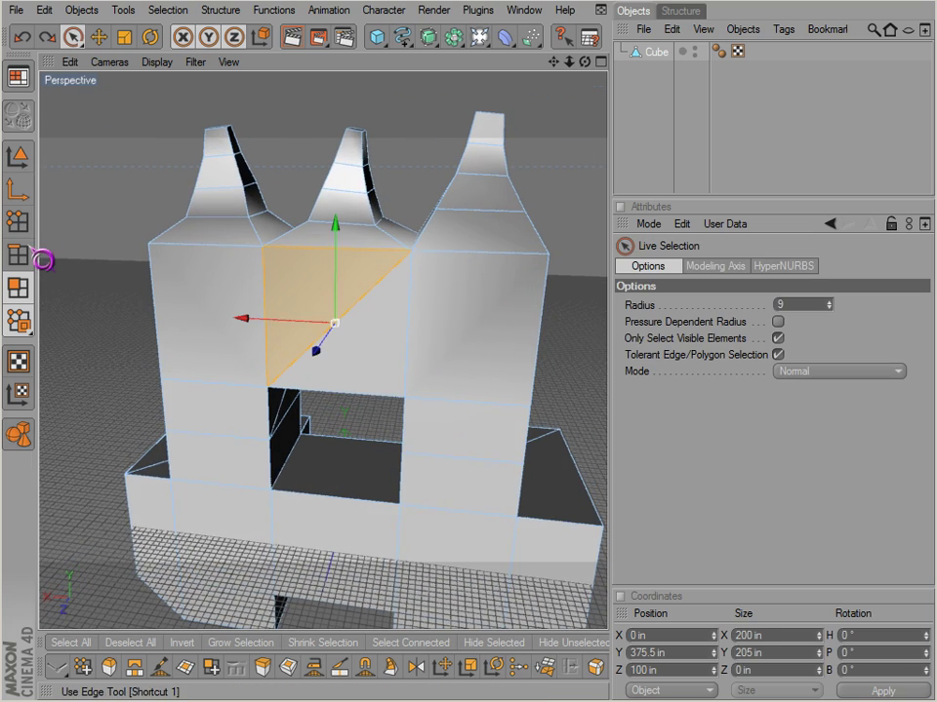
- Try deleting the diagonal edge across the wall panel above the opening, undo the deletion, and melt that edge instead
{"action": "left_click", "coordinate": [35, 256]}
{"action": "left_click", "coordinate": [337, 324]}
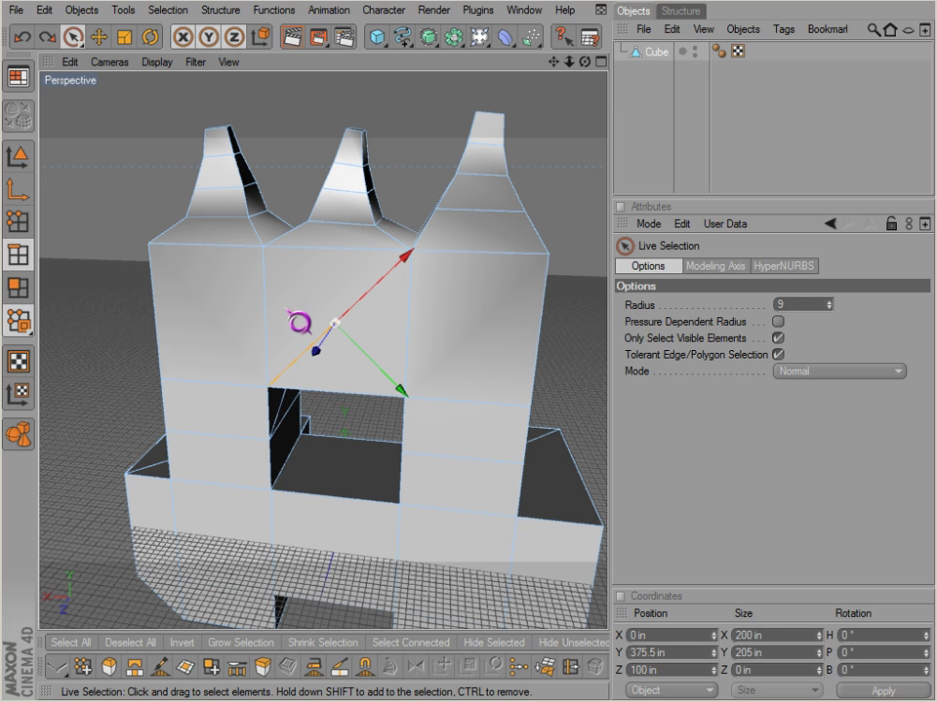
{"action": "key", "text": "Delete"}
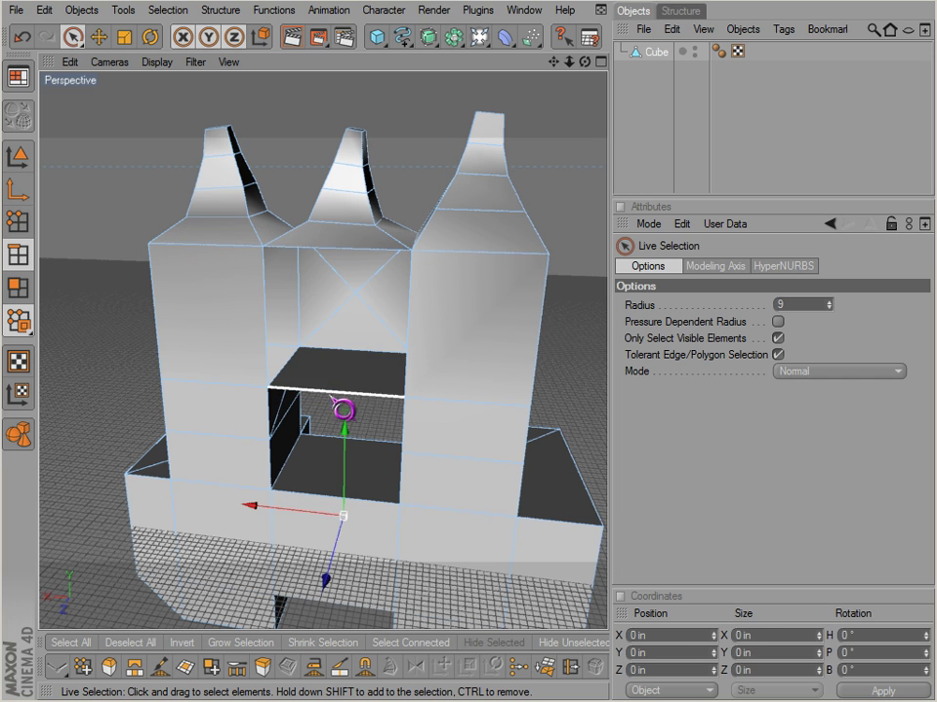
{"action": "middle_click_drag", "start_coordinate": [328, 359], "coordinate": [319, 341], "text": "alt"}
{"action": "left_click_drag", "start_coordinate": [320, 342], "coordinate": [307, 341], "text": "alt"}
{"action": "key", "text": "ctrl+z"}
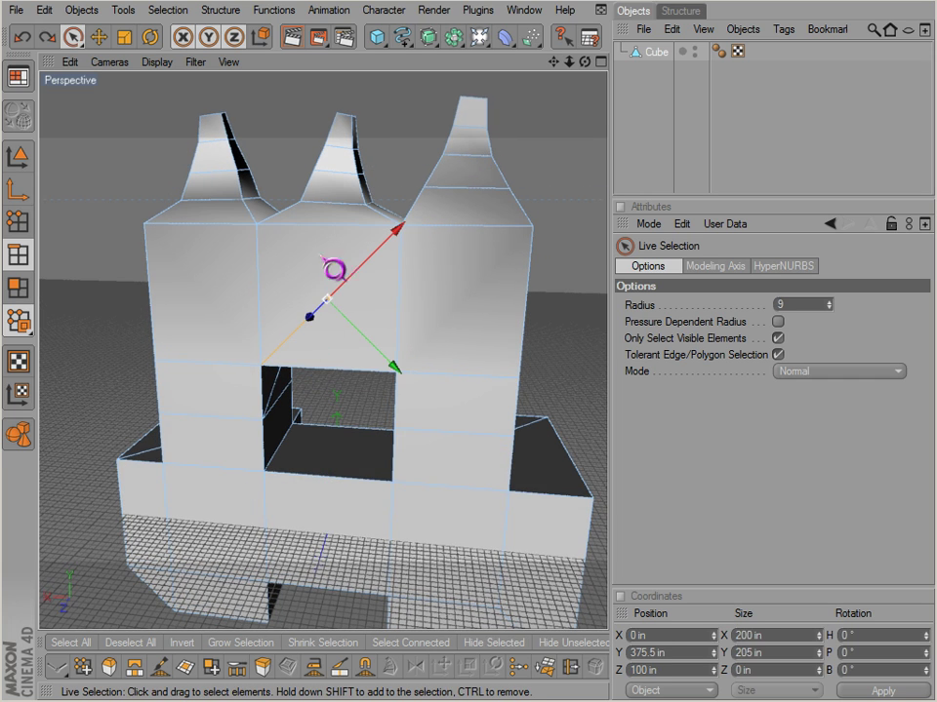
{"action": "right_click", "coordinate": [313, 88]}
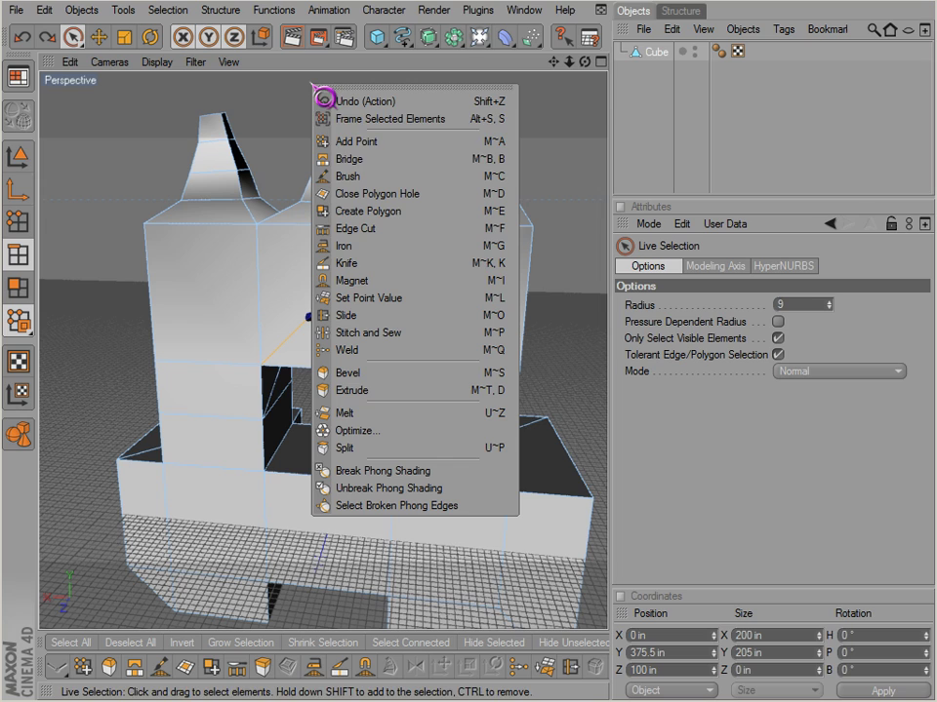
{"action": "left_click", "coordinate": [349, 415]}
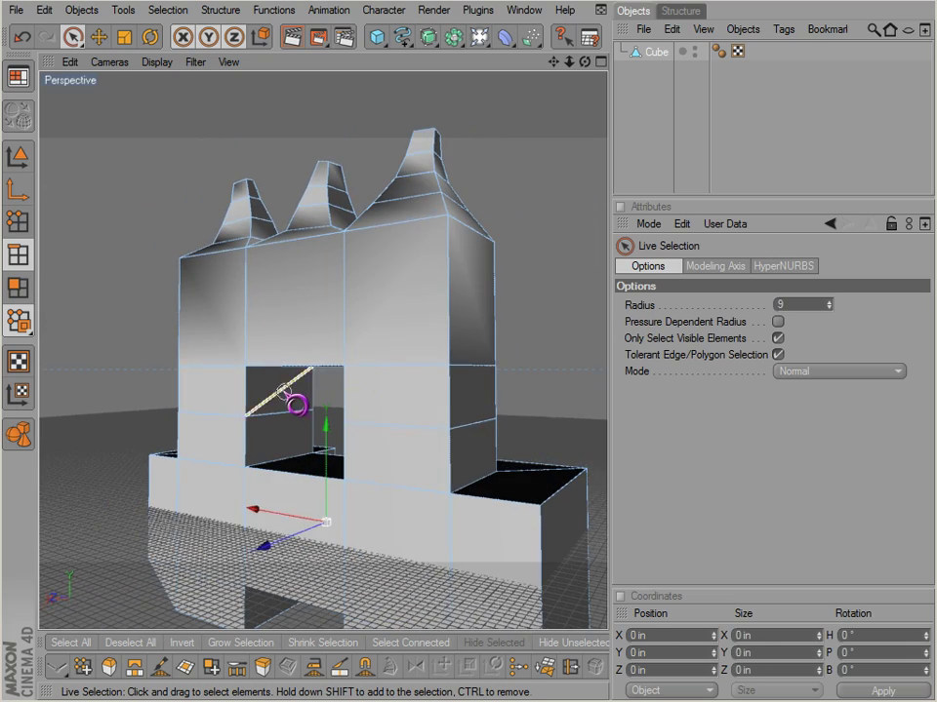
- Melt the diagonal edge on the inner side wall of the opening
{"action": "left_click", "coordinate": [298, 398]}
{"action": "right_click", "coordinate": [316, 312]}
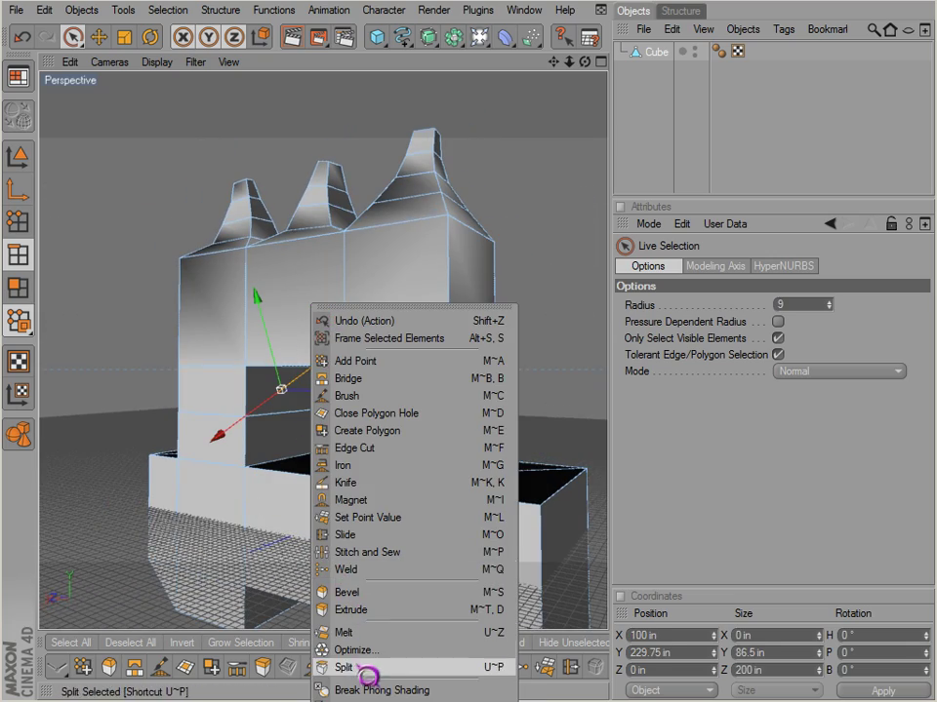
{"action": "left_click", "coordinate": [355, 635]}
- In polygon mode, select the front faces of the middle tower and activate the Mirror tool
{"action": "left_click_drag", "start_coordinate": [346, 389], "coordinate": [526, 431], "text": "alt"}
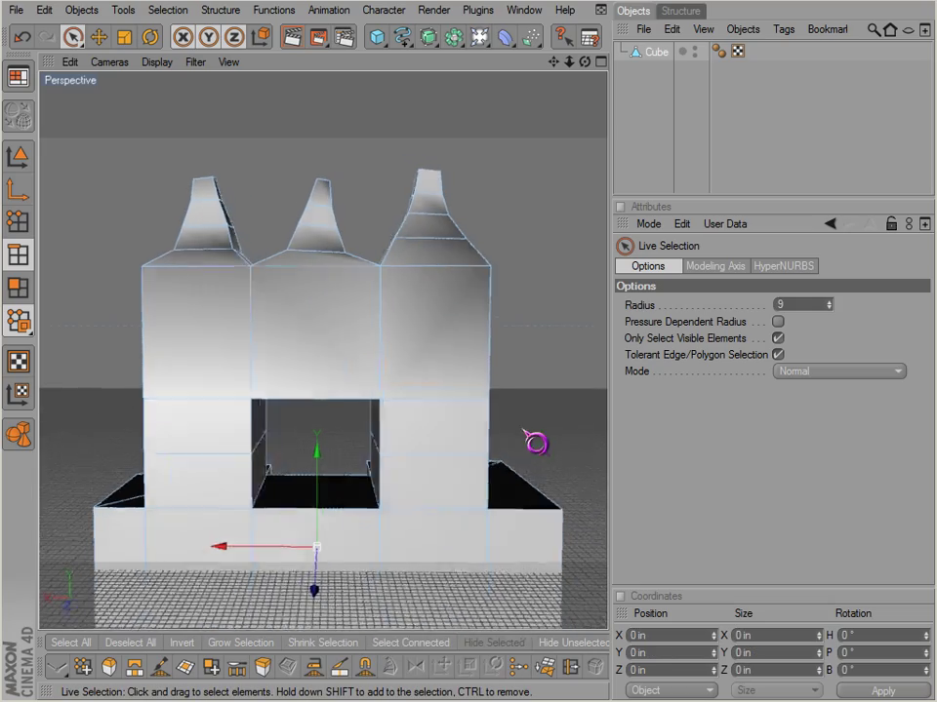
{"action": "mouse_move", "coordinate": [289, 370]}
{"action": "left_mouse_down", "text": "alt"}
{"action": "mouse_move", "coordinate": [525, 431]}
{"action": "mouse_move", "coordinate": [275, 375]}
{"action": "left_mouse_up", "text": "alt"}
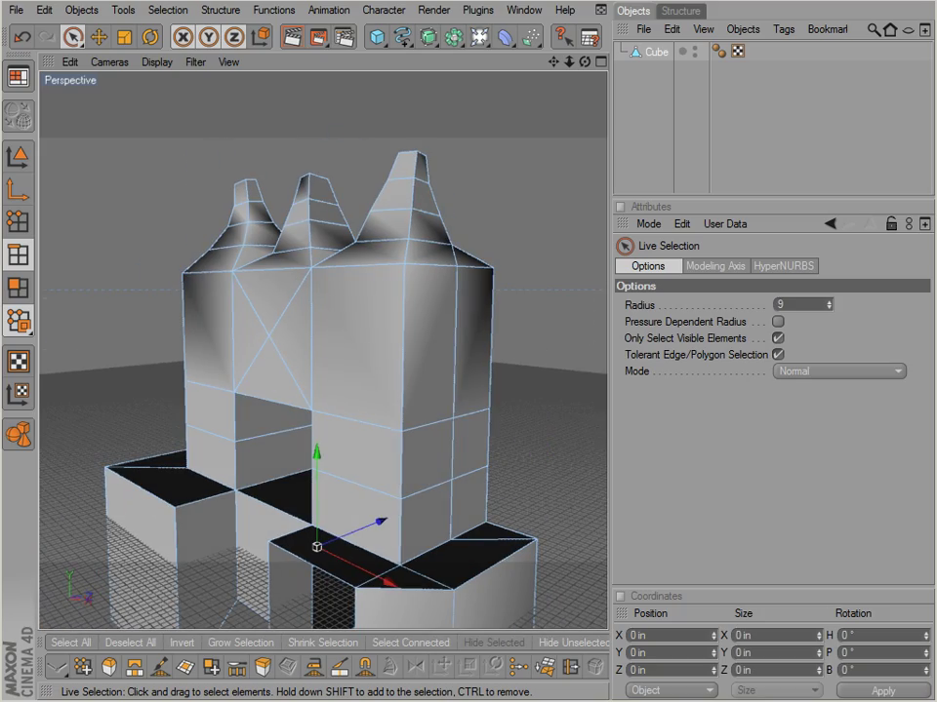
{"action": "left_click", "coordinate": [19, 288]}
{"action": "left_click_drag", "start_coordinate": [318, 320], "coordinate": [538, 442], "text": "alt"}
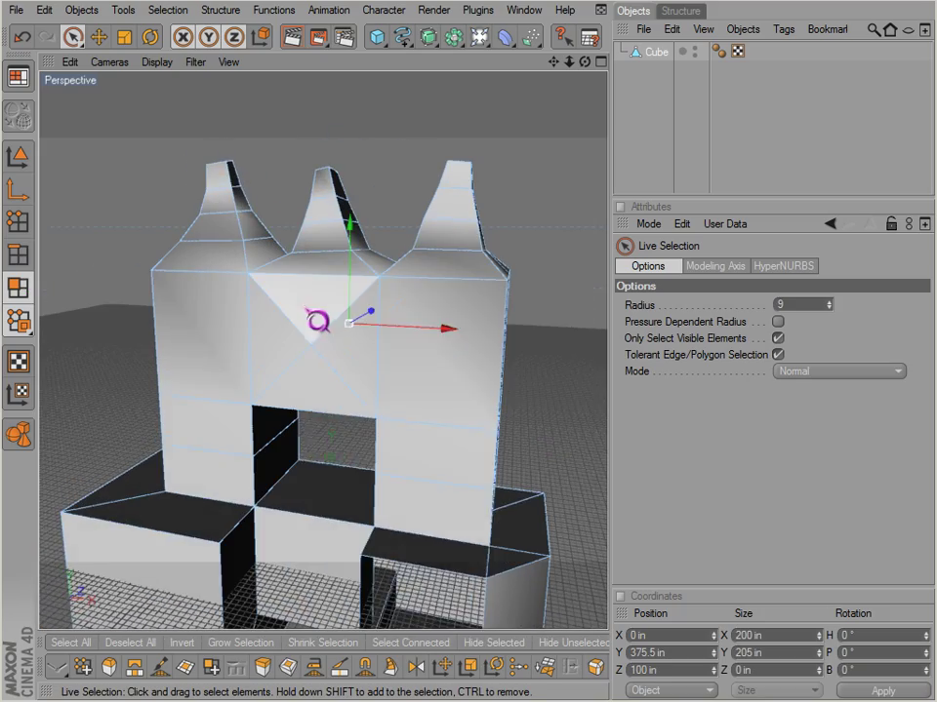
{"action": "right_click", "coordinate": [318, 320]}
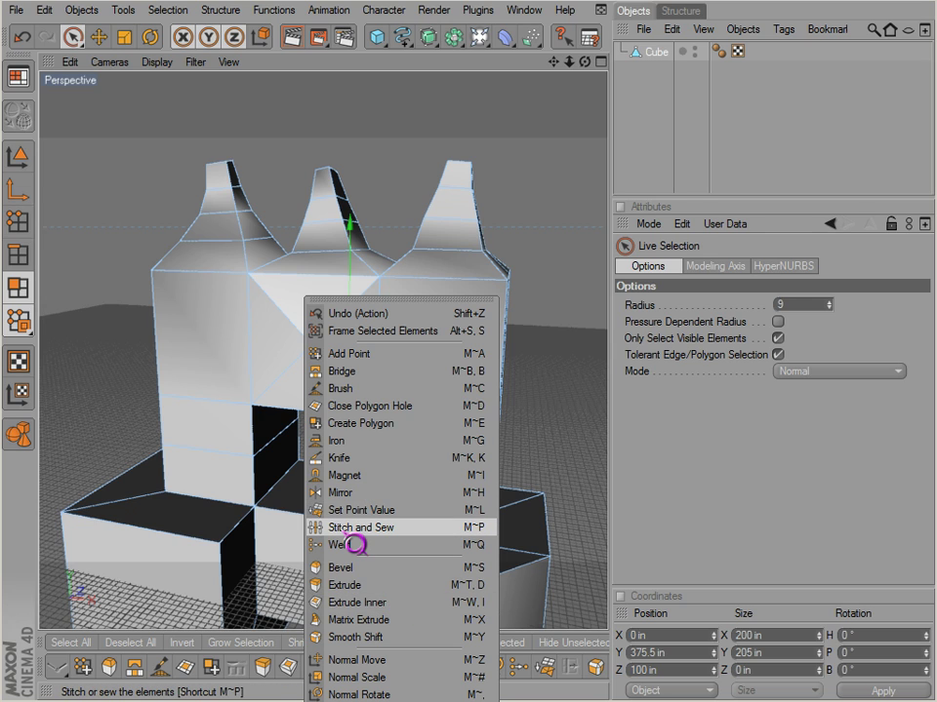
{"action": "left_click", "coordinate": [347, 492]}
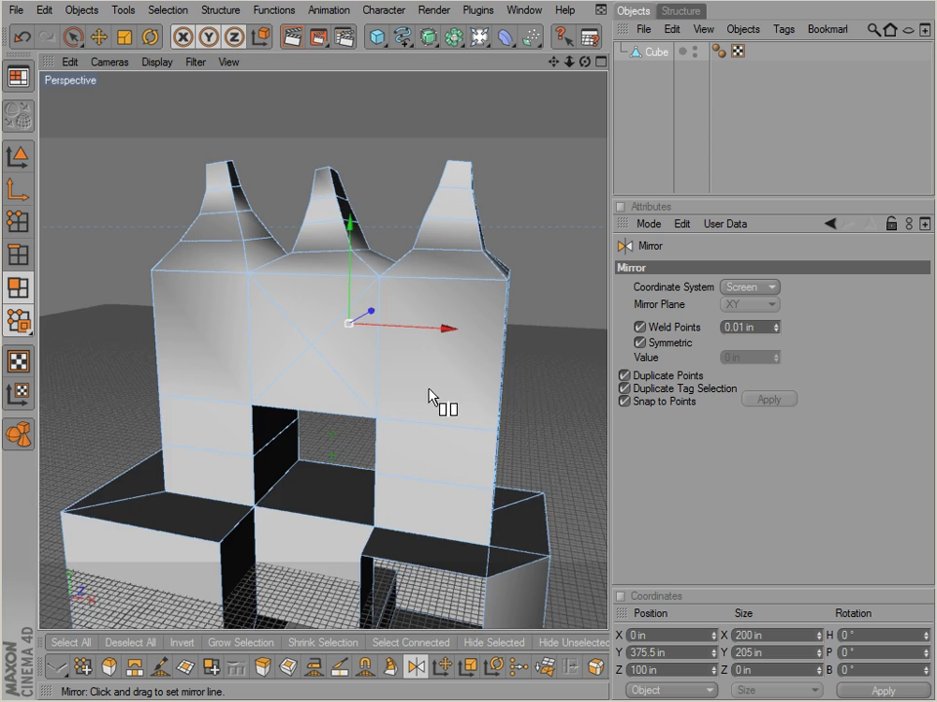
{"action": "left_click_drag", "start_coordinate": [429, 389], "coordinate": [409, 388], "text": "alt"}
{"action": "key", "text": "space"}
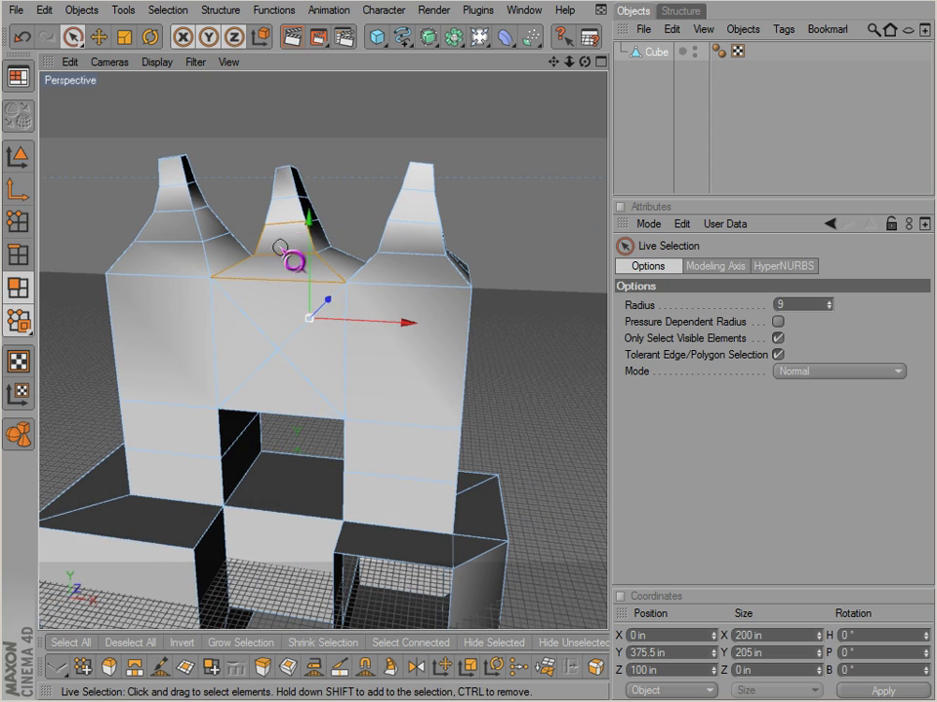
{"action": "key", "text": "space"}
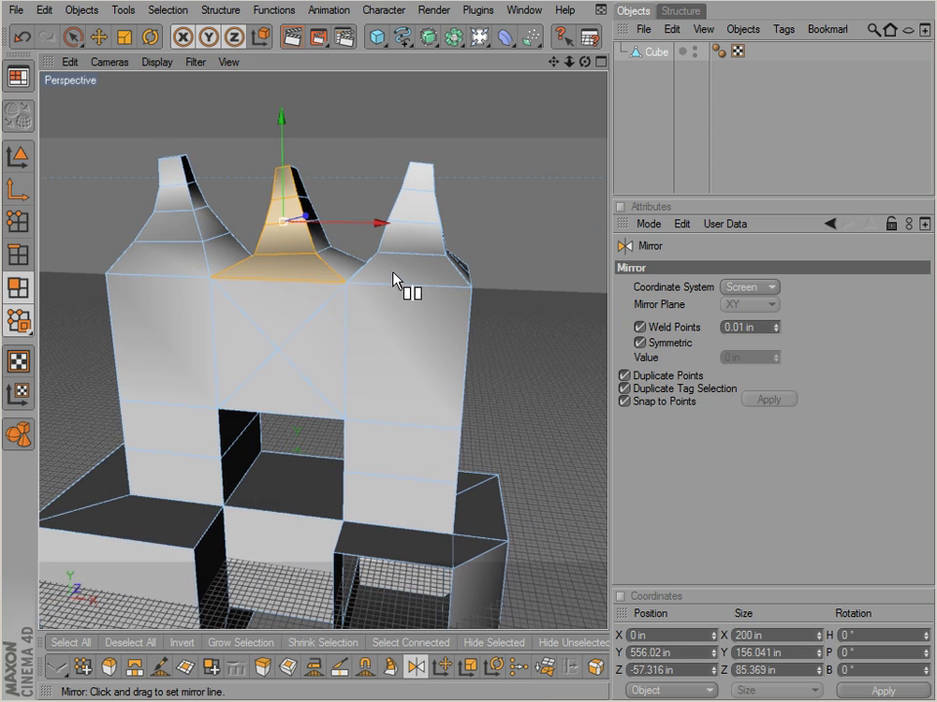
- Try mirroring the selected tower faces across a freehand line beside the right tower in Screen coordinates, and undo it
{"action": "left_click_drag", "start_coordinate": [533, 416], "coordinate": [525, 431], "text": "alt"}
{"action": "left_click_drag", "start_coordinate": [377, 310], "coordinate": [481, 335]}
{"action": "scroll", "coordinate": [462, 337], "scroll_direction": "down", "scroll_amount": 4}
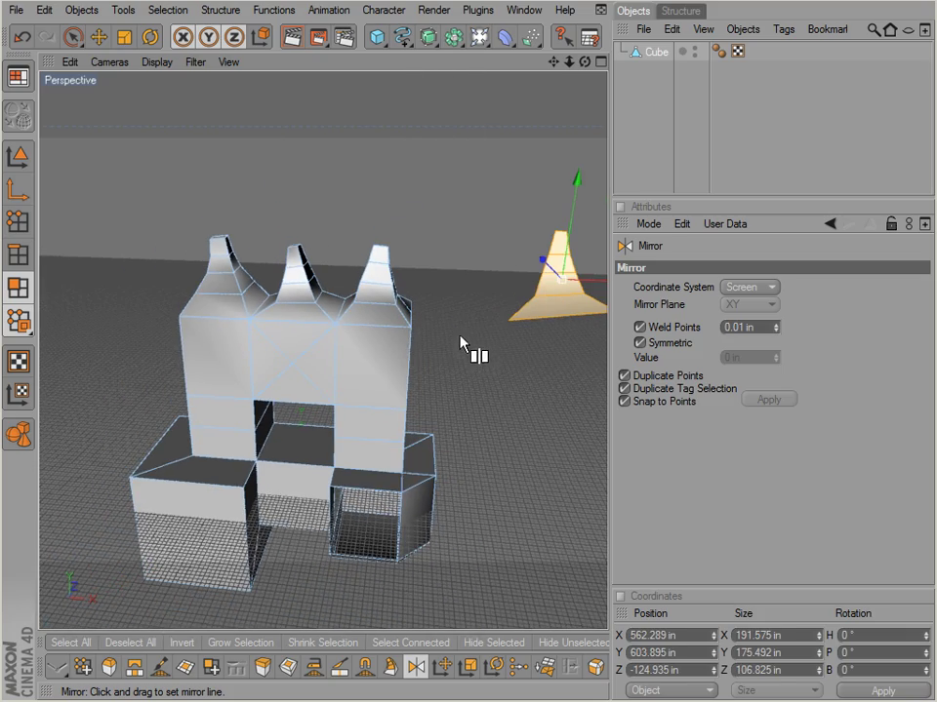
{"action": "mouse_move", "coordinate": [522, 429]}
{"action": "left_mouse_down", "text": "alt"}
{"action": "mouse_move", "coordinate": [520, 417]}
{"action": "mouse_move", "coordinate": [521, 430]}
{"action": "left_mouse_up", "text": "alt"}
{"action": "left_click_drag", "start_coordinate": [445, 292], "coordinate": [524, 436], "text": "alt"}
{"action": "key", "text": "ctrl+z"}
{"action": "key", "text": "ctrl+z"}
{"action": "key", "text": "ctrl+z"}
{"action": "left_click_drag", "start_coordinate": [324, 411], "coordinate": [334, 389], "text": "alt"}
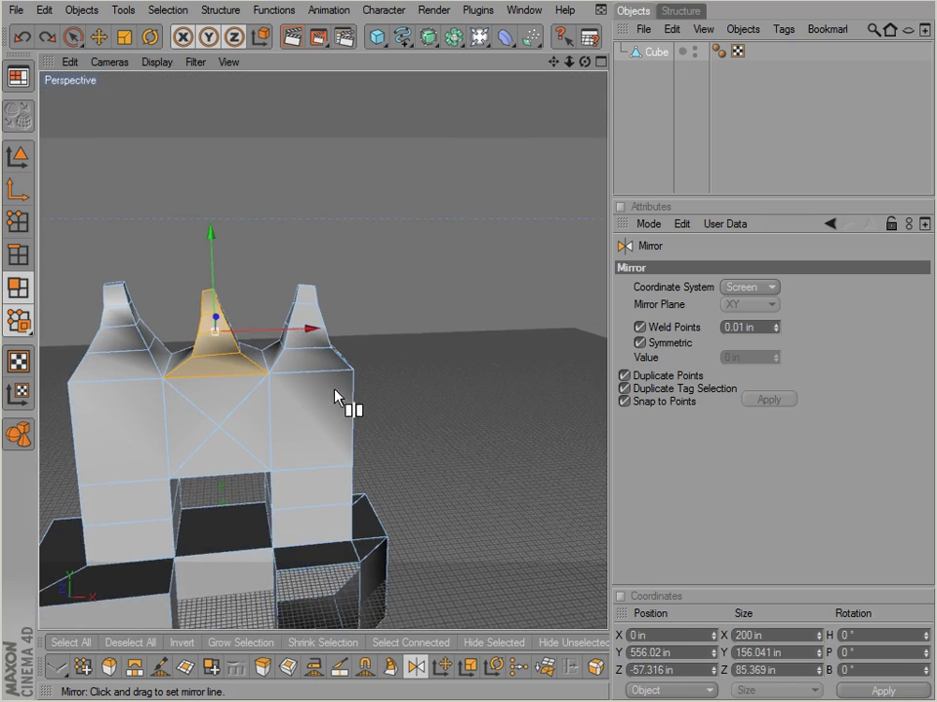
{"action": "scroll", "coordinate": [278, 395], "scroll_direction": "up", "scroll_amount": 5}
{"action": "middle_click_drag", "start_coordinate": [176, 420], "coordinate": [525, 433], "text": "alt"}
{"action": "left_click_drag", "start_coordinate": [525, 432], "coordinate": [522, 449], "text": "alt"}
{"action": "left_click_drag", "start_coordinate": [187, 406], "coordinate": [524, 434], "text": "alt"}
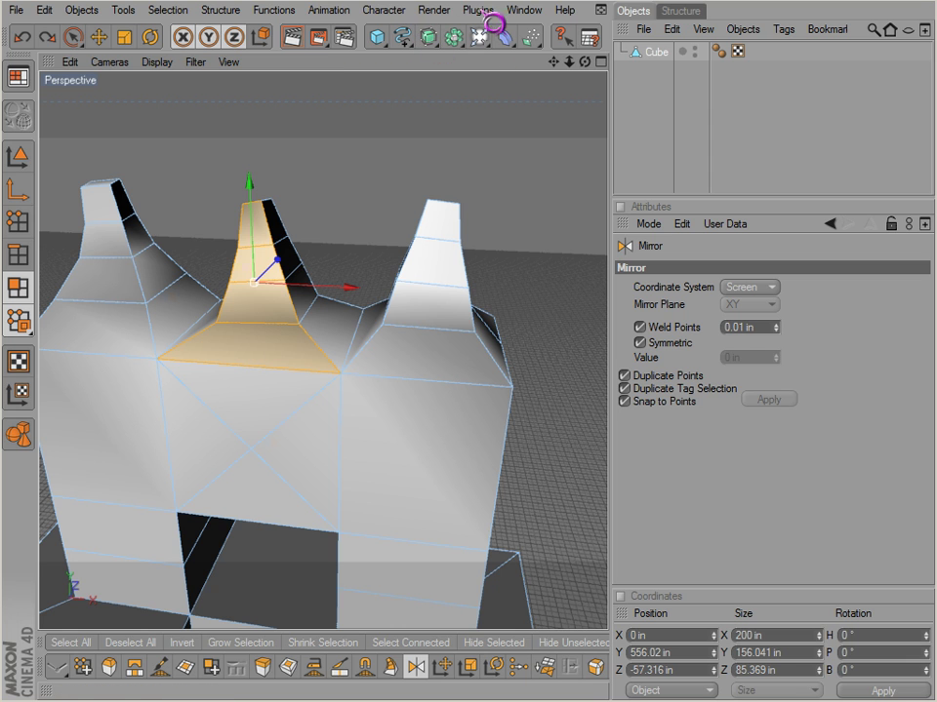
{"action": "scroll", "coordinate": [435, 338], "scroll_direction": "down", "scroll_amount": 5}
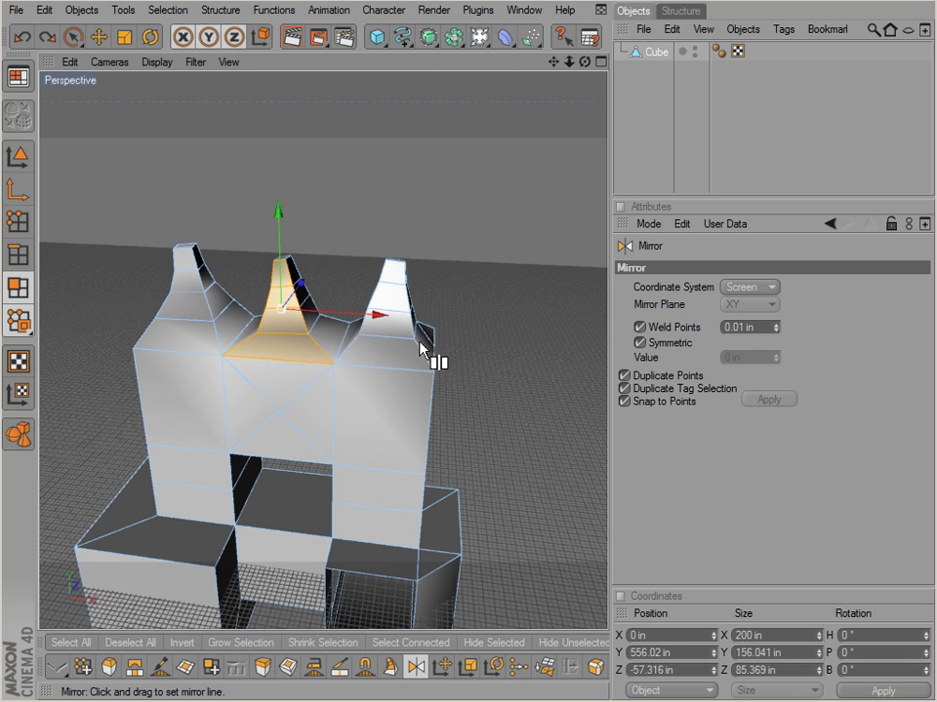
{"action": "scroll", "coordinate": [390, 370], "scroll_direction": "up", "scroll_amount": 1}
{"action": "scroll", "coordinate": [370, 384], "scroll_direction": "down", "scroll_amount": 1}
{"action": "scroll", "coordinate": [343, 394], "scroll_direction": "up", "scroll_amount": 3}
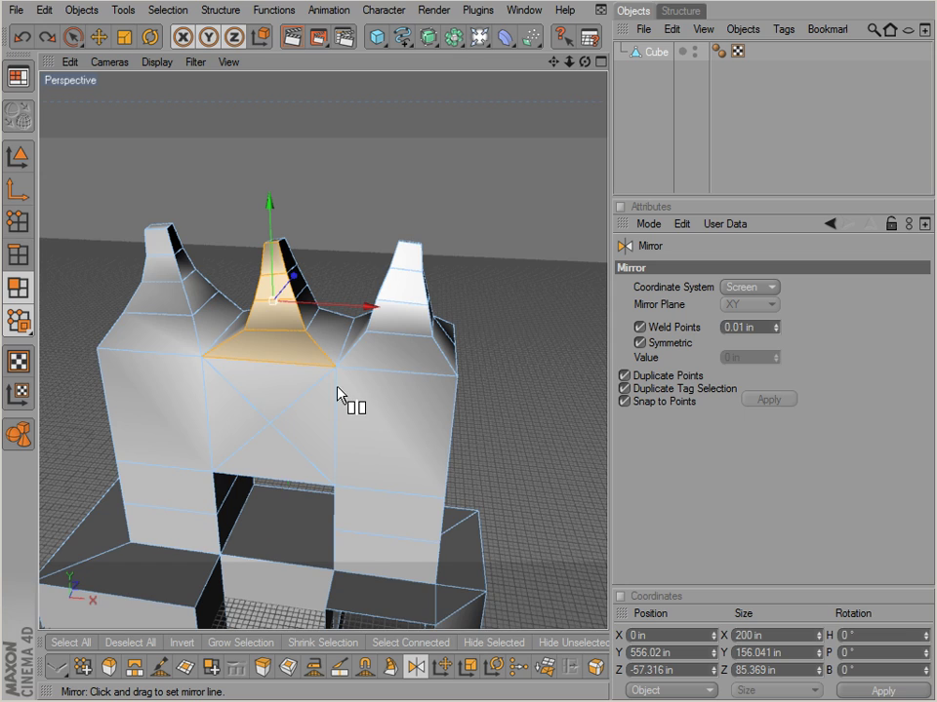
{"action": "middle_click_drag", "start_coordinate": [336, 387], "coordinate": [523, 430], "text": "alt"}
{"action": "left_click_drag", "start_coordinate": [524, 430], "coordinate": [520, 419], "text": "alt"}
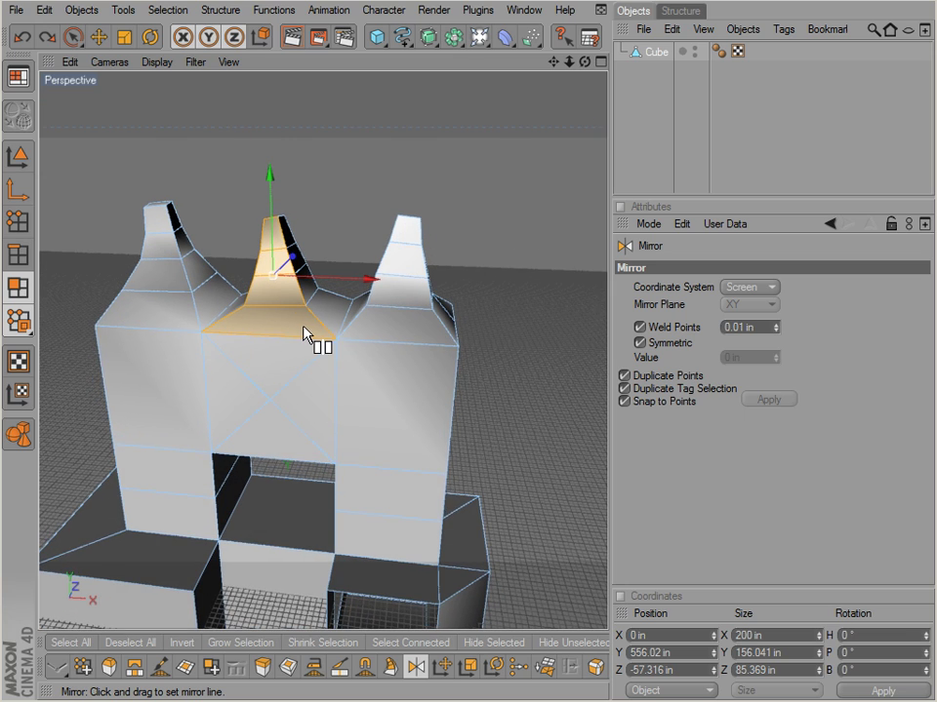
{"action": "scroll", "coordinate": [304, 357], "scroll_direction": "up", "scroll_amount": 3}
{"action": "scroll", "coordinate": [303, 358], "scroll_direction": "down", "scroll_amount": 3}
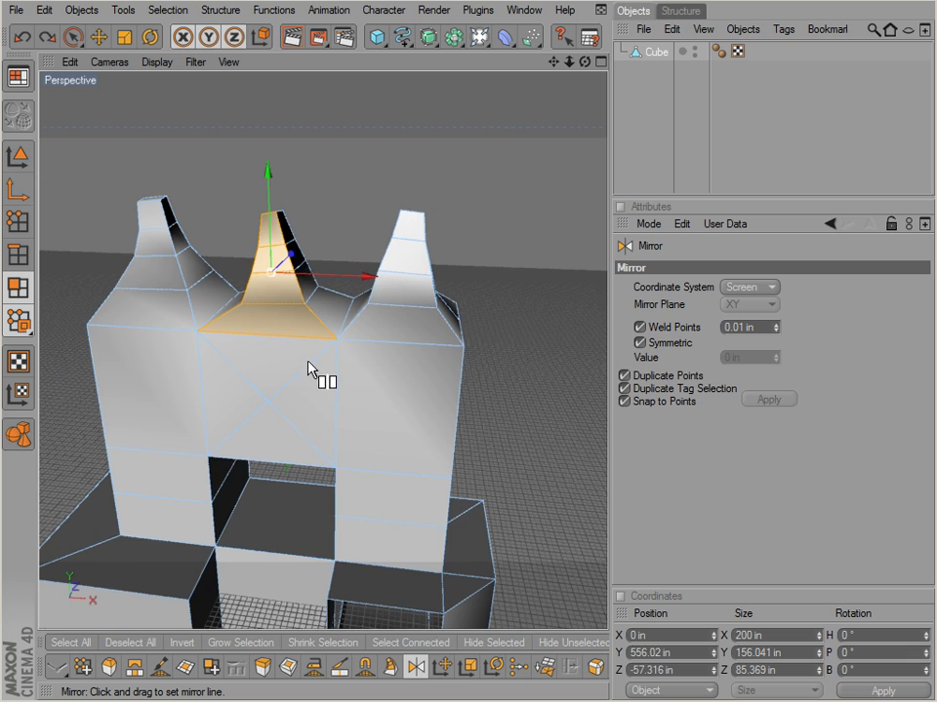
{"action": "scroll", "coordinate": [305, 367], "scroll_direction": "down", "scroll_amount": 2}
{"action": "left_click_drag", "start_coordinate": [303, 371], "coordinate": [524, 431], "text": "alt"}
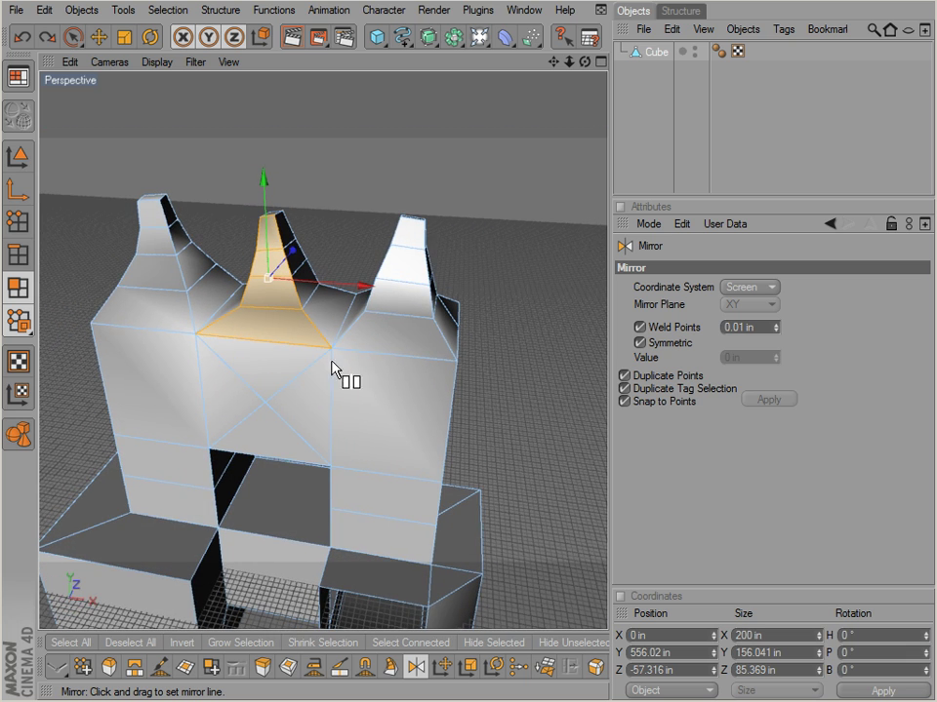
- Set the Mirror tool's coordinate system to Object after trying World
{"action": "right_click", "coordinate": [370, 213]}
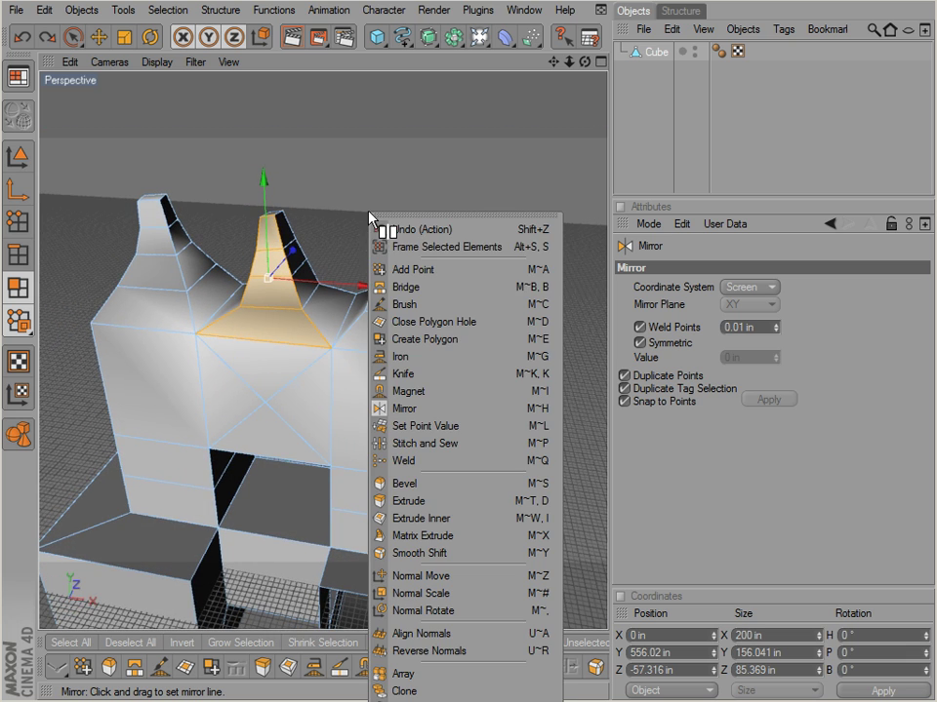
{"action": "left_click", "coordinate": [439, 412]}
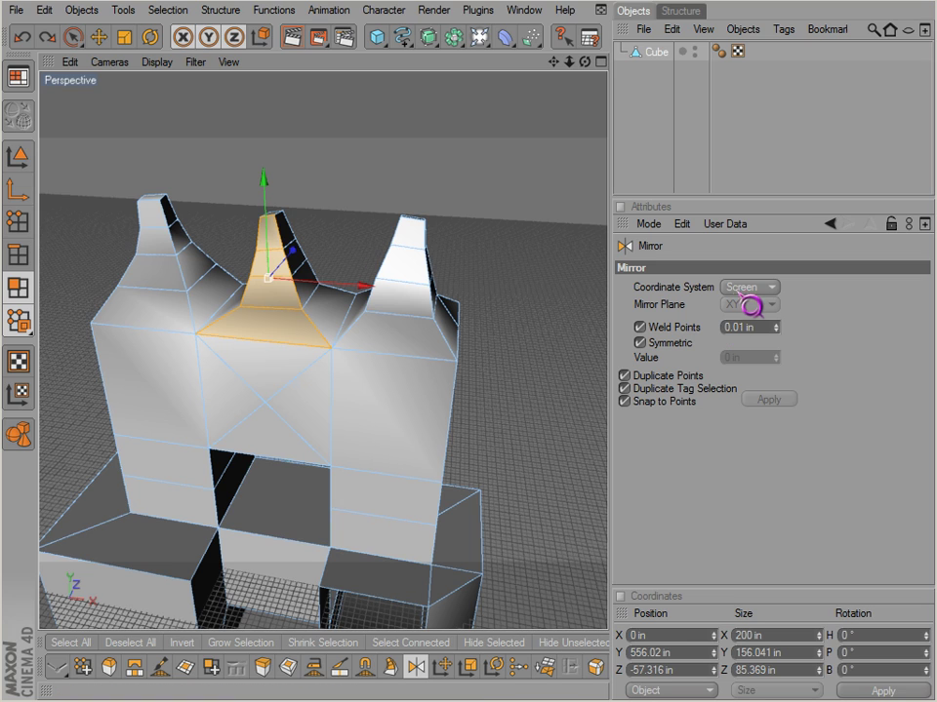
{"action": "left_click", "coordinate": [765, 289]}
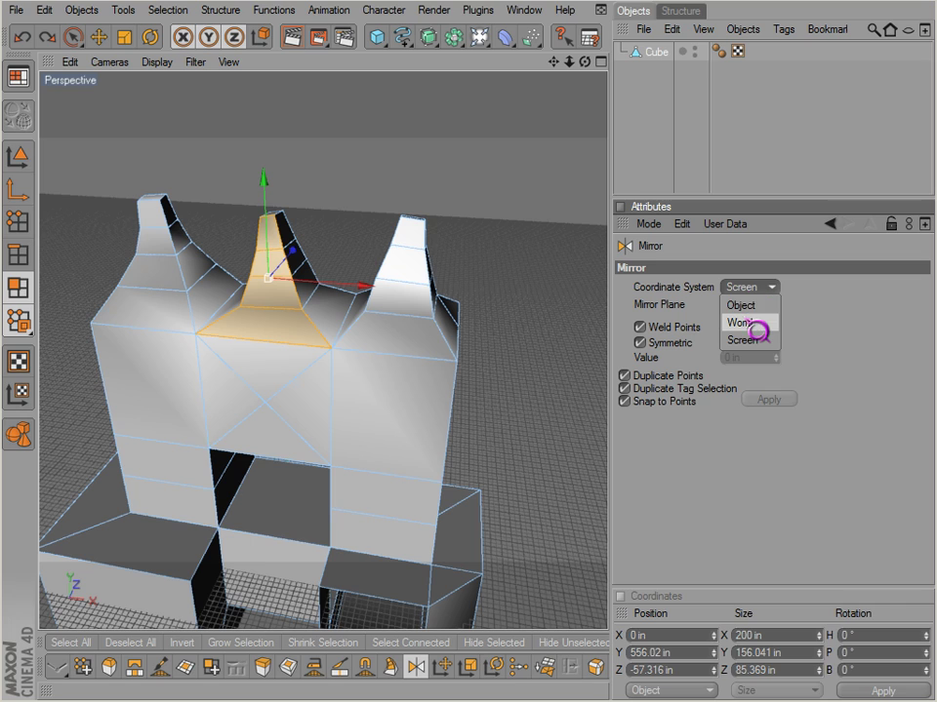
{"action": "left_click", "coordinate": [739, 323]}
{"action": "left_click", "coordinate": [753, 287]}
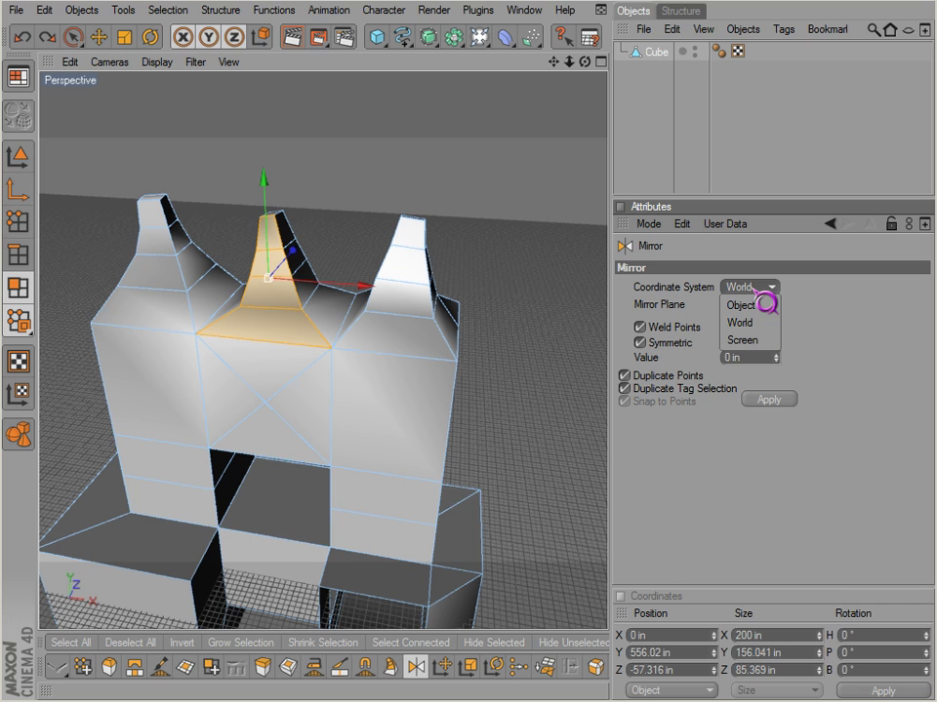
{"action": "left_click", "coordinate": [744, 303]}
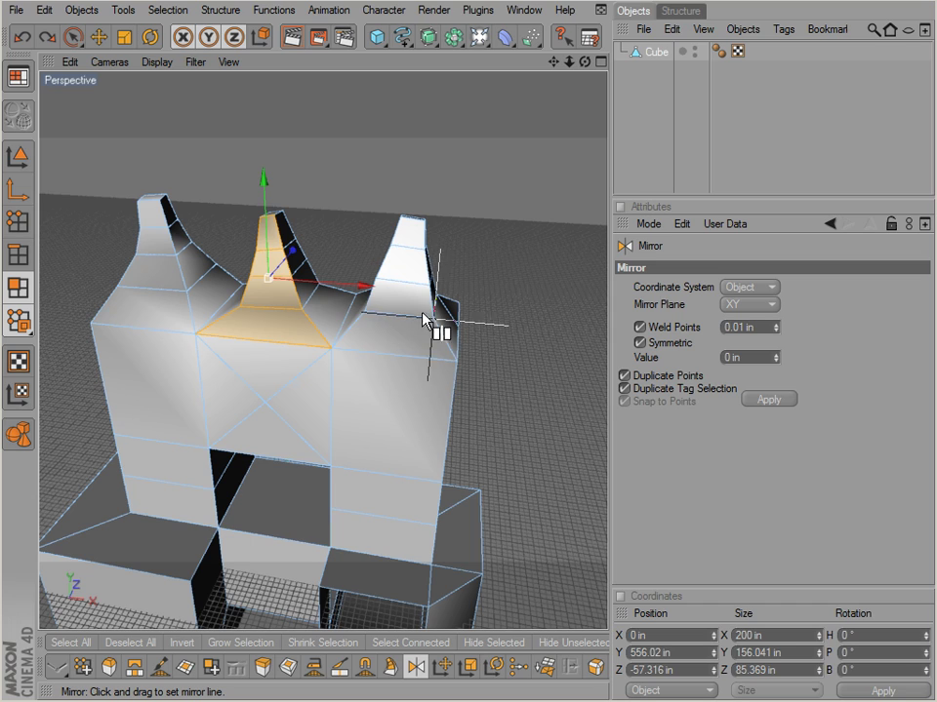
- Try mirroring the selected middle tower faces across the XY plane and undo the mirrored copy
{"action": "left_click", "coordinate": [371, 316]}
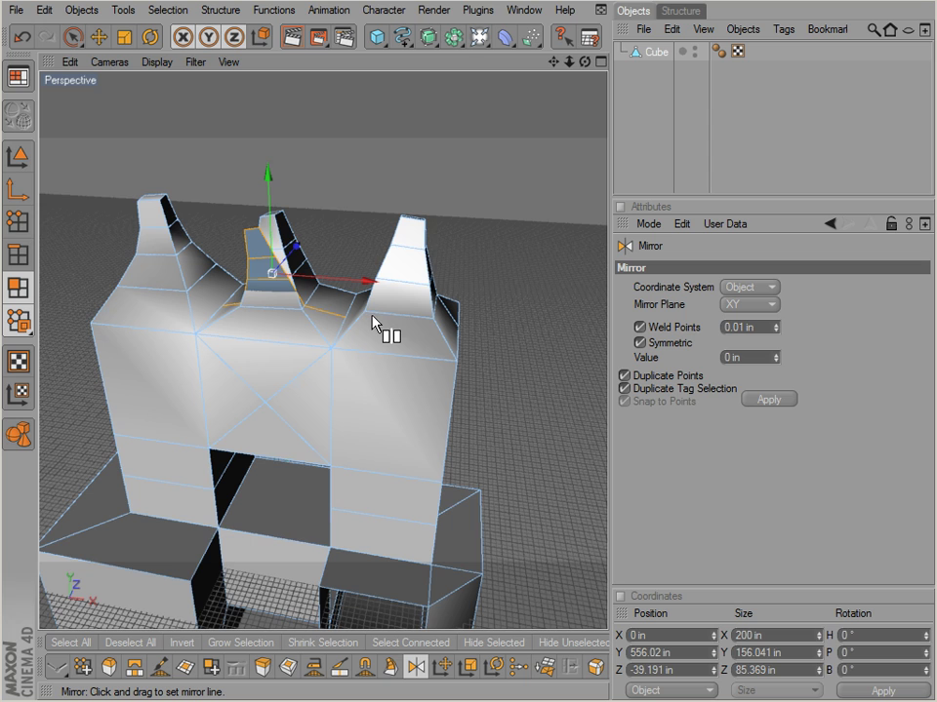
{"action": "mouse_move", "coordinate": [356, 346]}
{"action": "left_mouse_down", "text": "alt"}
{"action": "mouse_move", "coordinate": [525, 434]}
{"action": "mouse_move", "coordinate": [352, 353]}
{"action": "left_mouse_up", "text": "alt"}
{"action": "key", "text": "ctrl+z"}
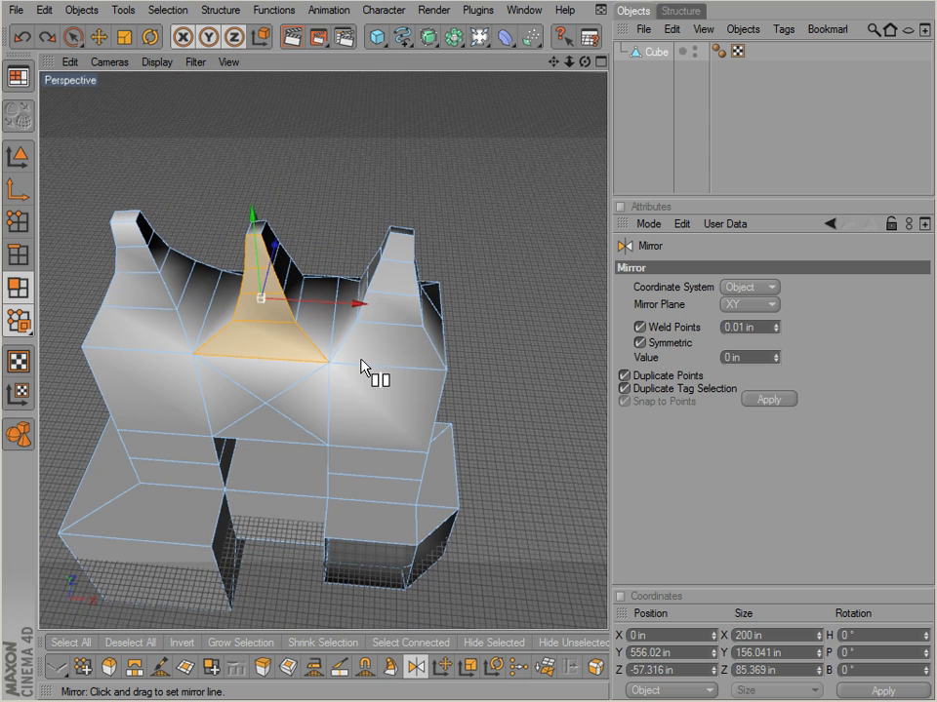
- Set the mirror plane to ZY, try mirroring the selected tower faces towards the right tower twice, and undo each copy
{"action": "left_click", "coordinate": [757, 309]}
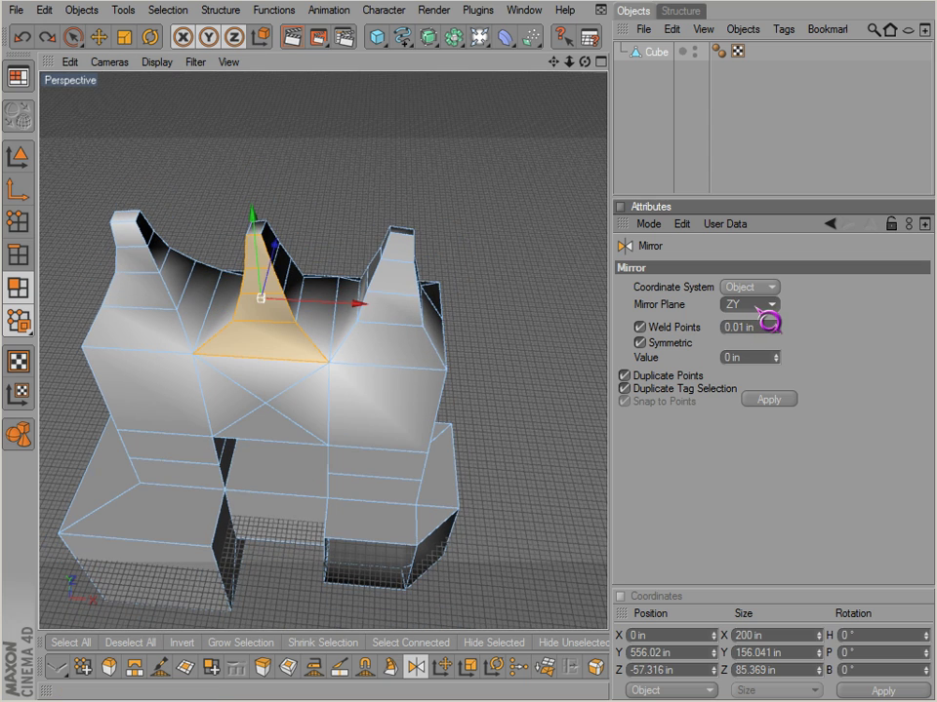
{"action": "left_click", "coordinate": [357, 324]}
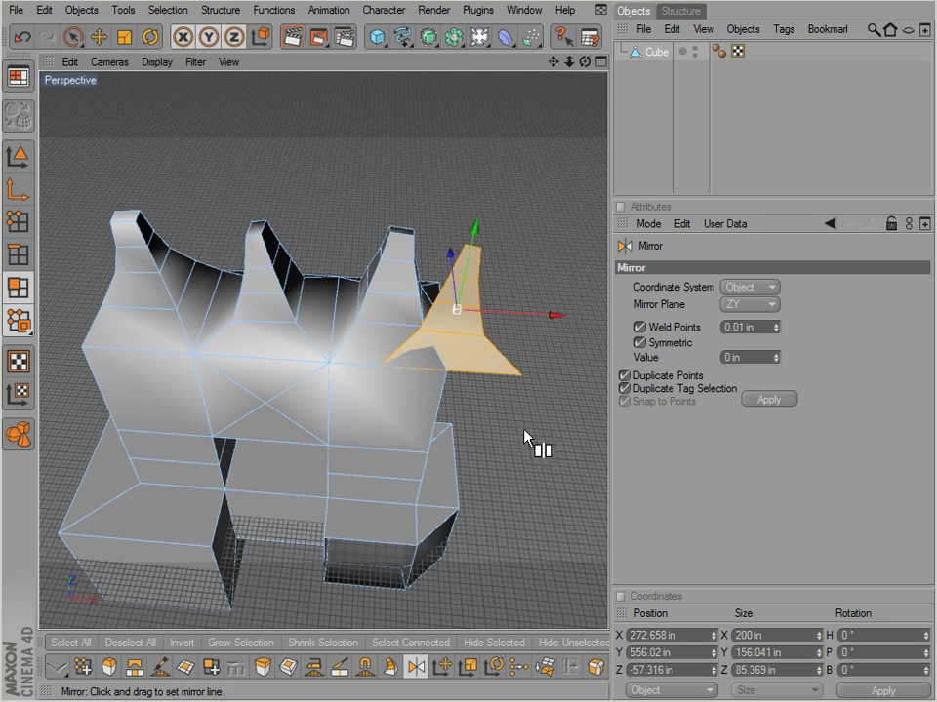
{"action": "mouse_move", "coordinate": [524, 431]}
{"action": "left_mouse_down", "text": "alt"}
{"action": "mouse_move", "coordinate": [523, 442]}
{"action": "mouse_move", "coordinate": [523, 431]}
{"action": "left_mouse_up", "text": "alt"}
{"action": "key", "text": "ctrl+z"}
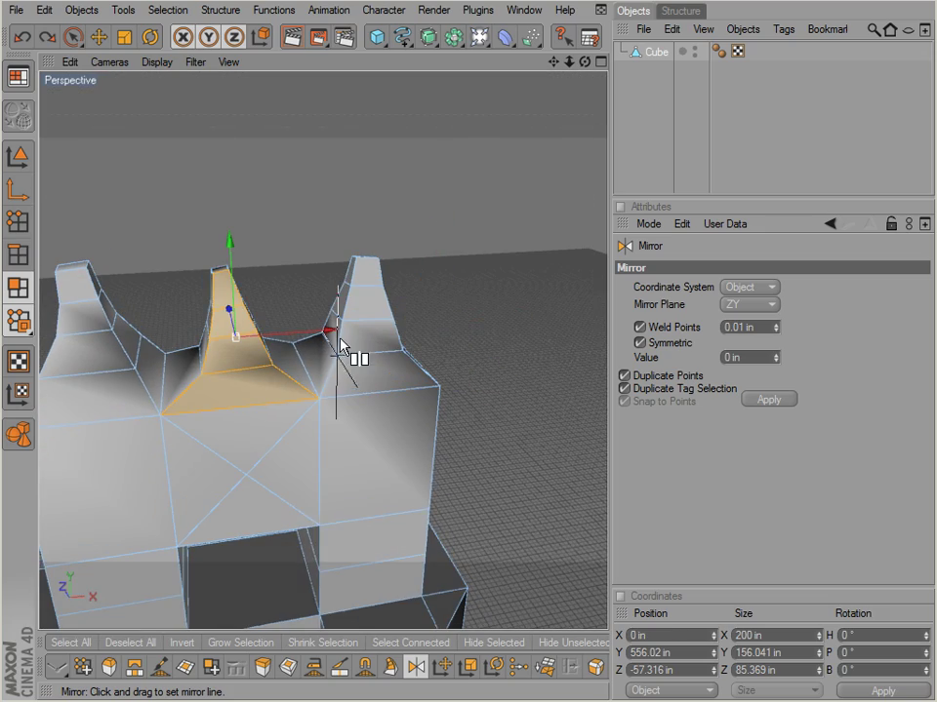
{"action": "left_click", "coordinate": [340, 339]}
{"action": "left_click_drag", "start_coordinate": [346, 399], "coordinate": [524, 431], "text": "alt"}
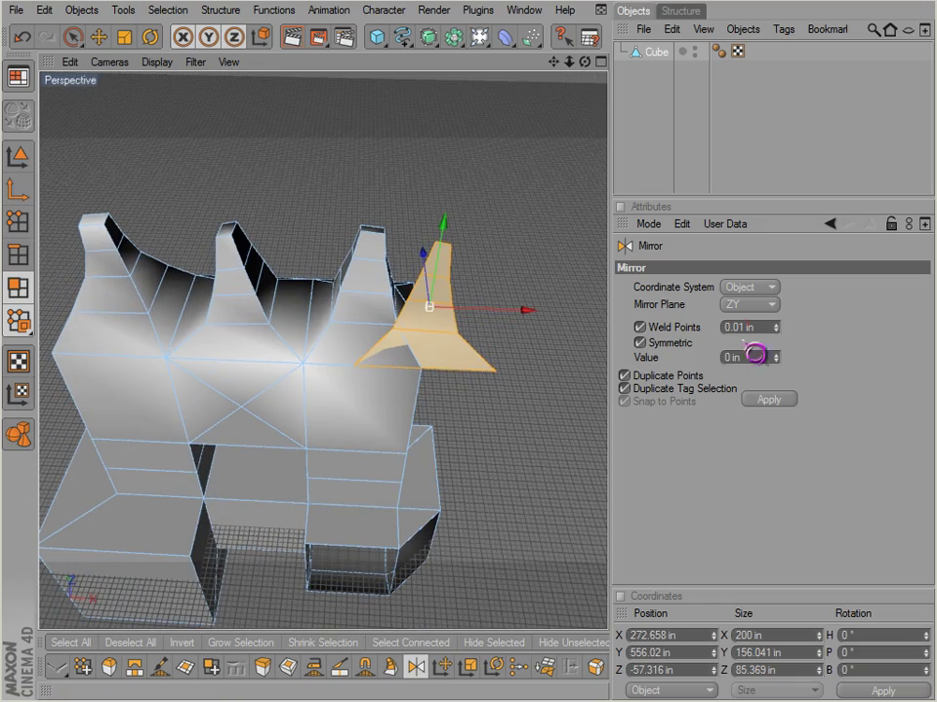
{"action": "key", "text": "ctrl+z"}
- Try mirroring the selected tower faces across the ZY plane in World coordinates, restore the Object system, and undo the copy
{"action": "left_click", "coordinate": [765, 287]}
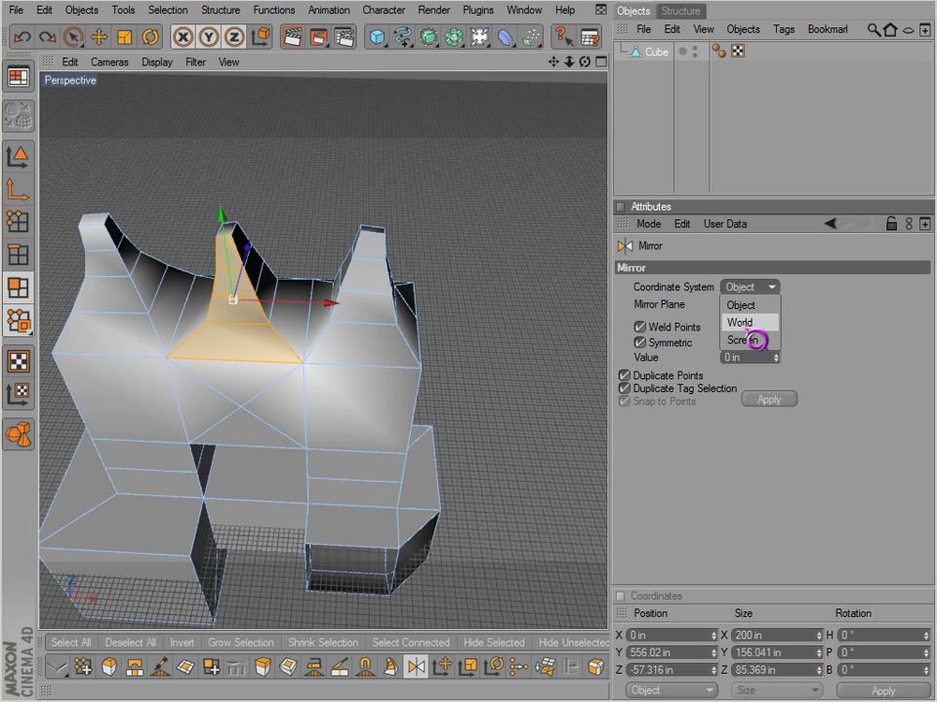
{"action": "left_click", "coordinate": [756, 322]}
{"action": "left_click_drag", "start_coordinate": [413, 380], "coordinate": [417, 382]}
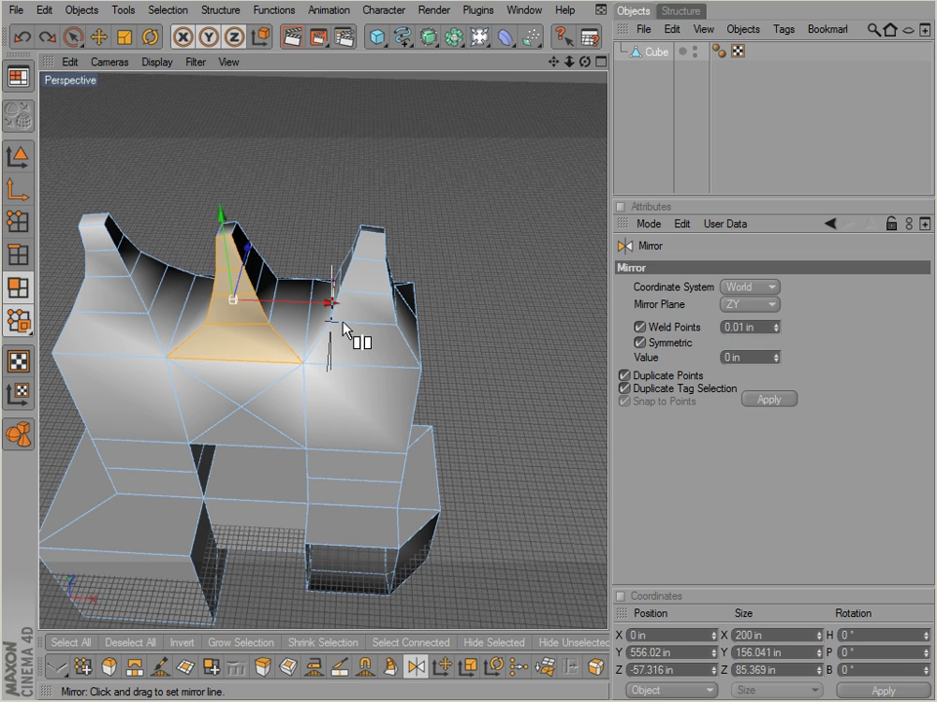
{"action": "left_click_drag", "start_coordinate": [349, 327], "coordinate": [524, 431]}
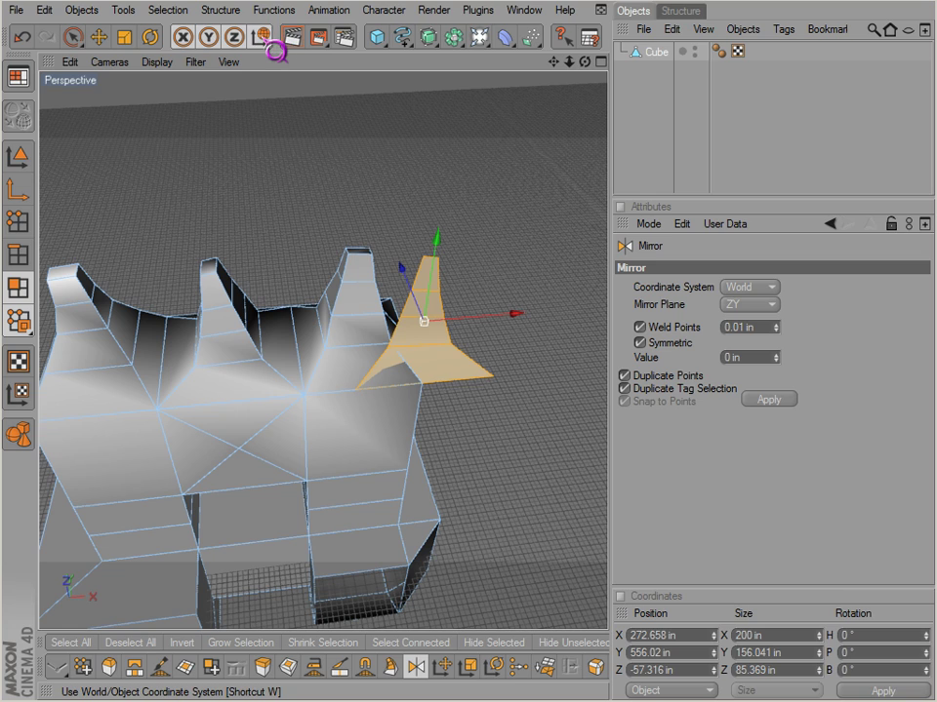
{"action": "left_click", "coordinate": [763, 287]}
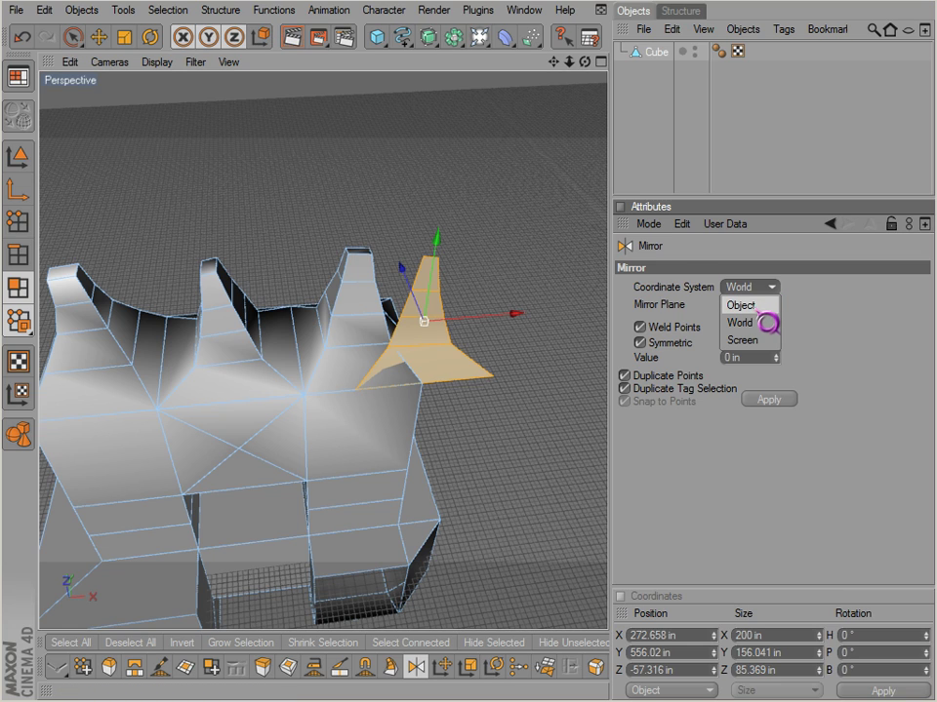
{"action": "left_click", "coordinate": [756, 305]}
{"action": "left_click_drag", "start_coordinate": [391, 333], "coordinate": [300, 355], "text": "alt"}
{"action": "key", "text": "ctrl+z"}
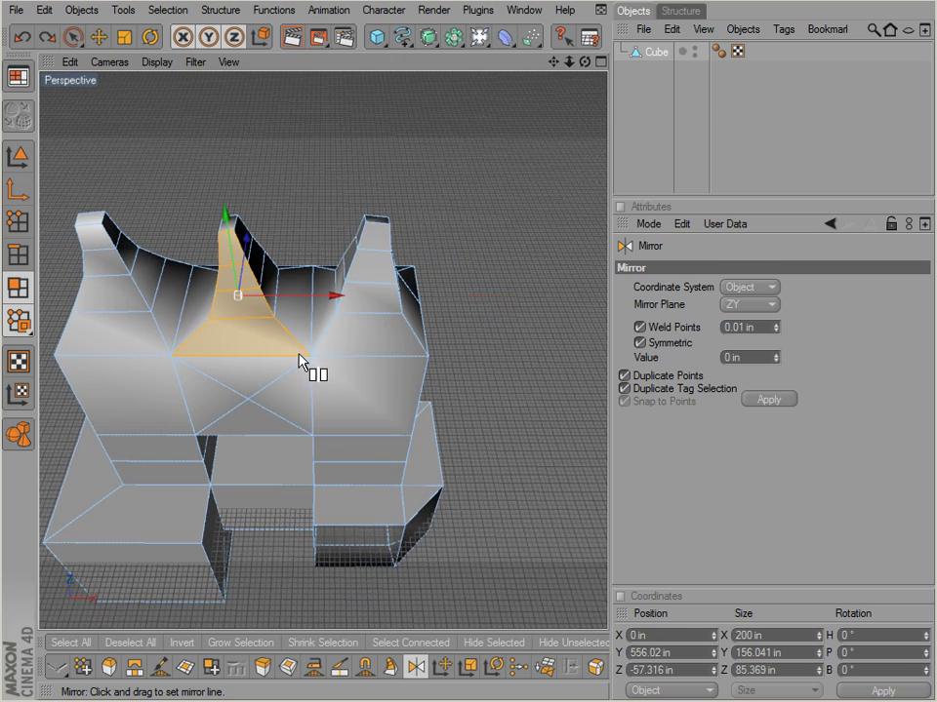
- Turn off Duplicate Points for the Mirror tool and turn it back on
{"action": "left_click_drag", "start_coordinate": [551, 388], "coordinate": [512, 432], "text": "alt"}
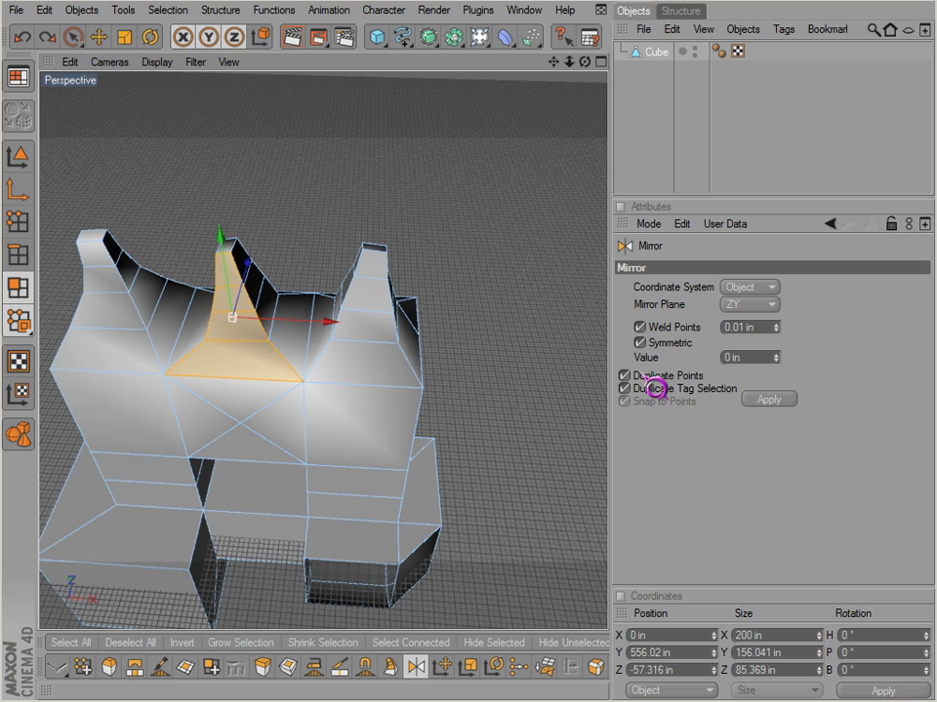
{"action": "left_click", "coordinate": [641, 390]}
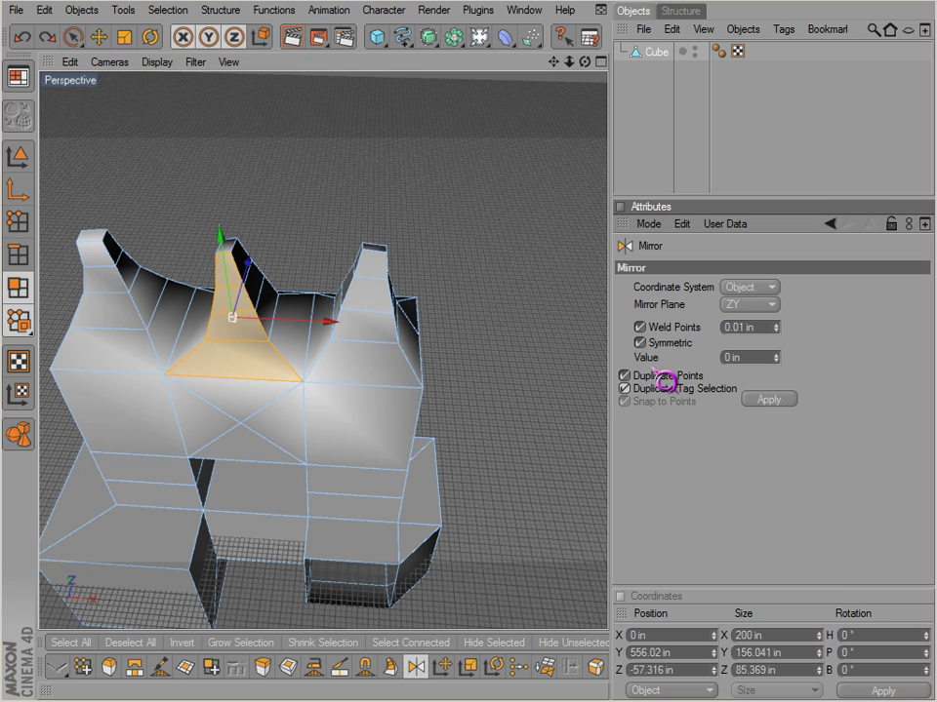
{"action": "left_click", "coordinate": [643, 379]}
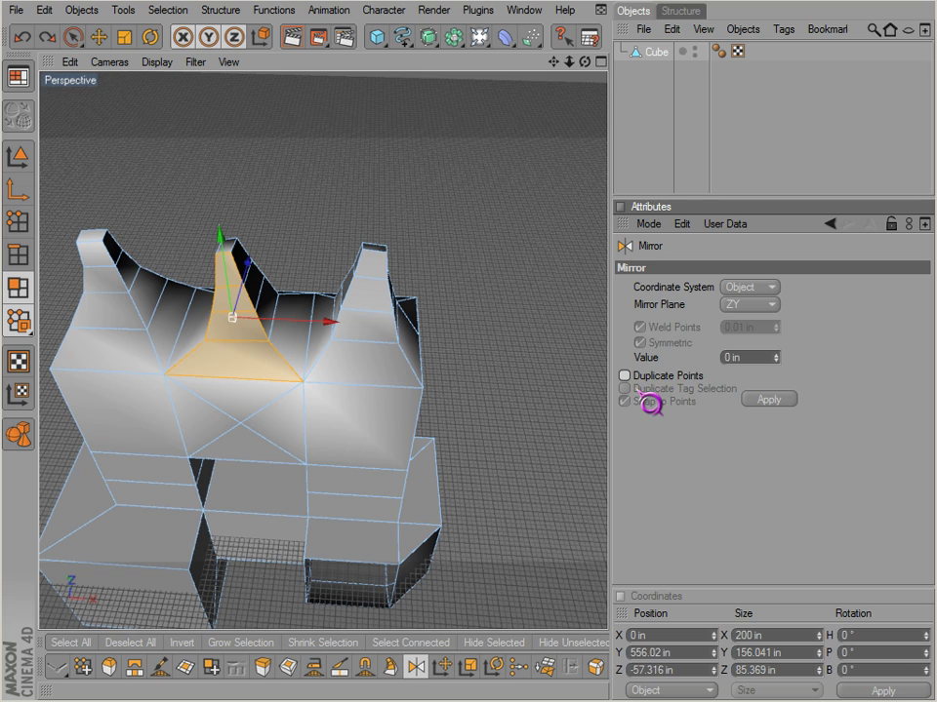
{"action": "left_click", "coordinate": [627, 378]}
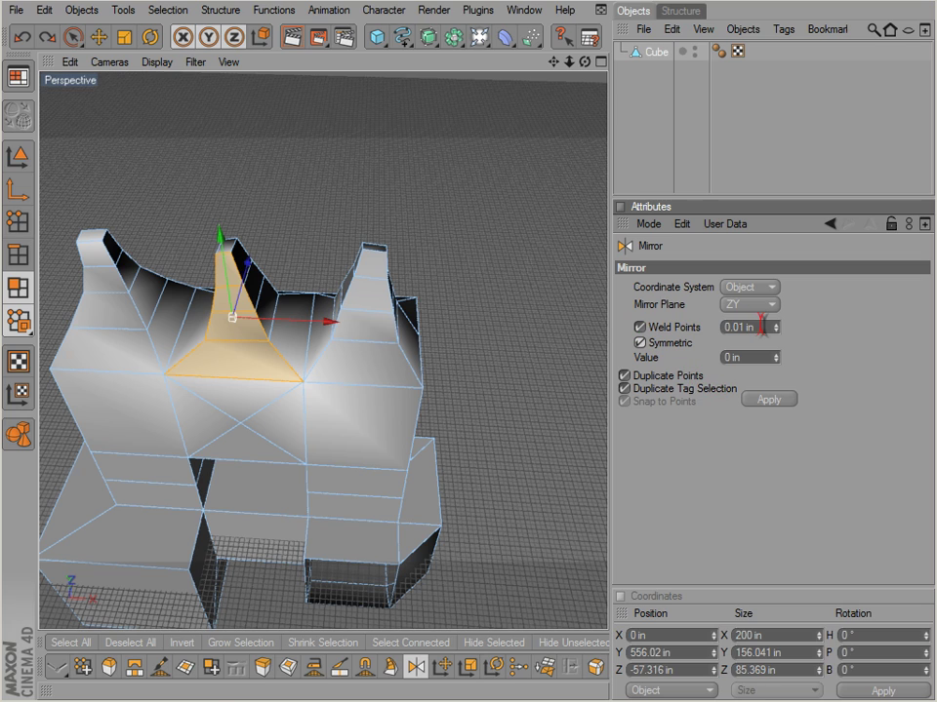
- Try mirroring the middle tower faces across the ZY plane with Weld Points on, move the copy, and undo both changes
{"action": "left_click", "coordinate": [307, 383]}
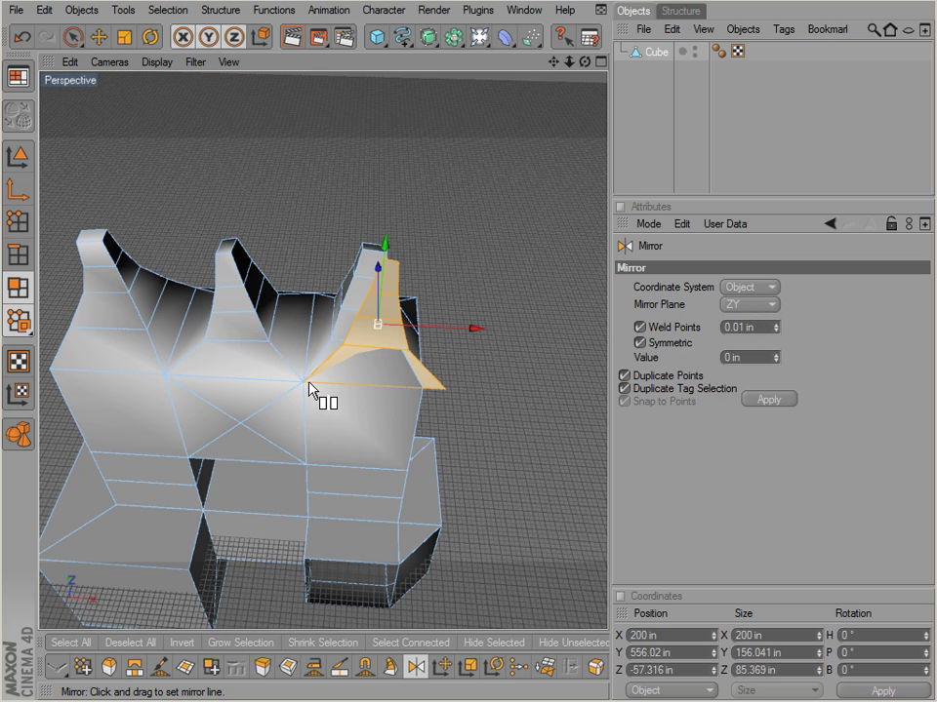
{"action": "key", "text": "space"}
{"action": "mouse_move", "coordinate": [477, 326]}
{"action": "left_mouse_down"}
{"action": "mouse_move", "coordinate": [539, 330]}
{"action": "mouse_move", "coordinate": [408, 325]}
{"action": "mouse_move", "coordinate": [468, 329]}
{"action": "left_mouse_up"}
{"action": "left_click_drag", "start_coordinate": [537, 444], "coordinate": [509, 415]}
{"action": "key", "text": "ctrl+z"}
{"action": "key", "text": "ctrl+z"}
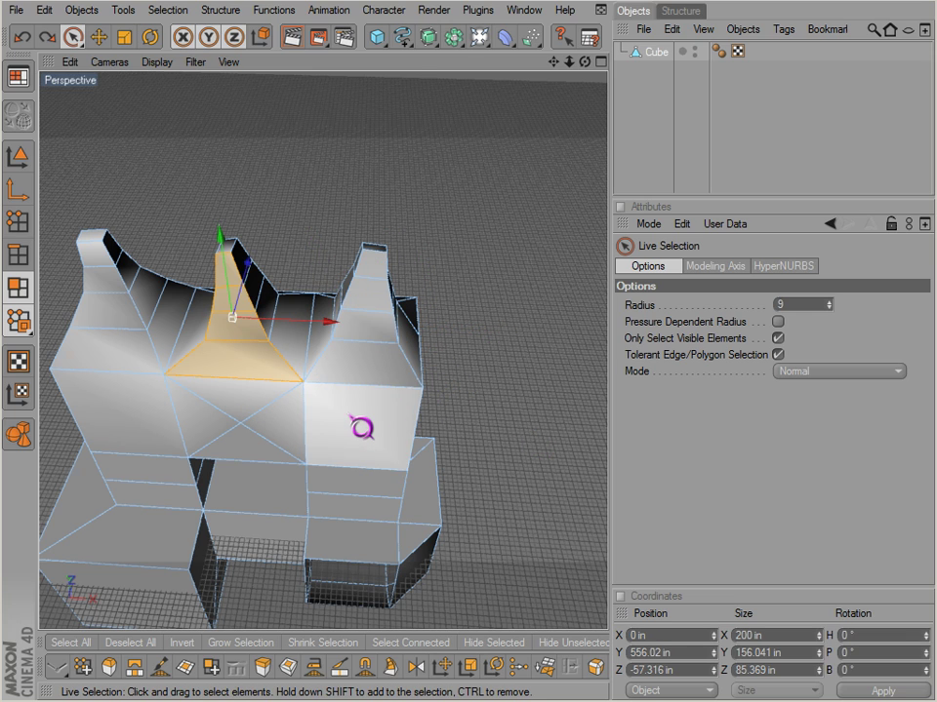
- Turn off Weld Points for the Mirror tool, try mirroring the middle tower faces across the ZY plane, and undo the copy
{"action": "right_click", "coordinate": [442, 369]}
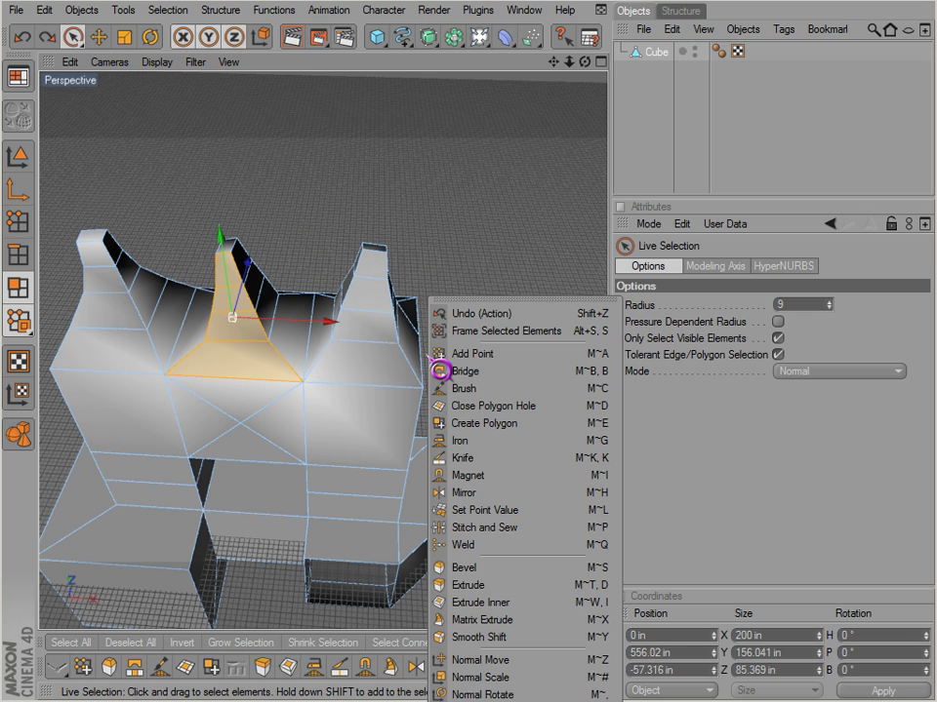
{"action": "left_click", "coordinate": [411, 469]}
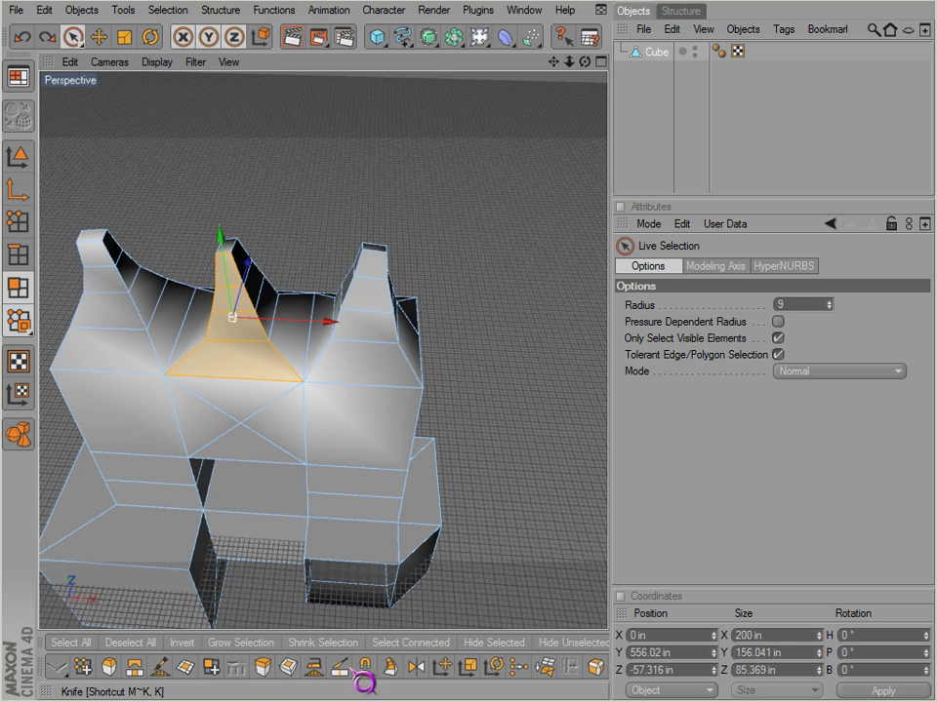
{"action": "left_click", "coordinate": [416, 667]}
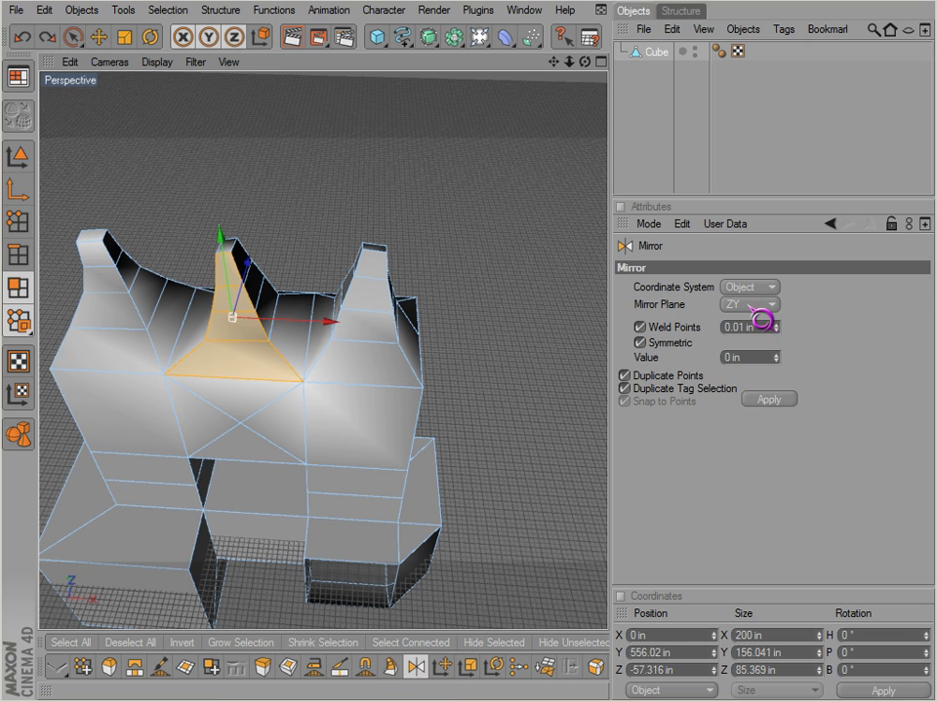
{"action": "left_click", "coordinate": [641, 328]}
{"action": "left_click", "coordinate": [317, 385]}
{"action": "key", "text": "ctrl+z"}
{"action": "key", "text": "ctrl+z"}
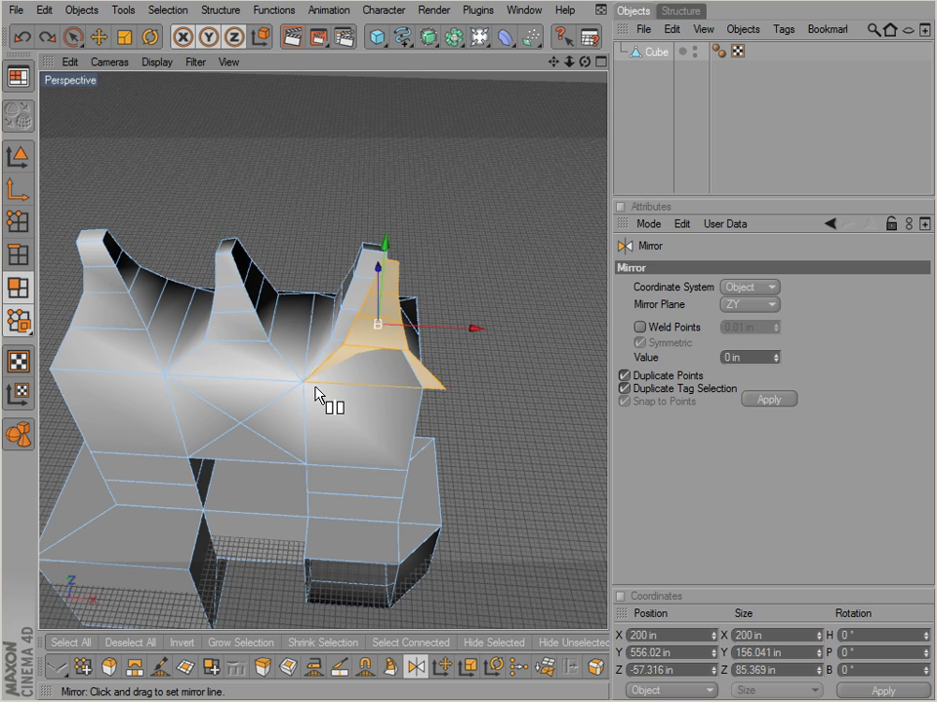
- Mirror the middle tower faces again without welding, pull the copy outward along X, and undo the move and the copy
{"action": "left_click", "coordinate": [305, 381]}
{"action": "key", "text": "space"}
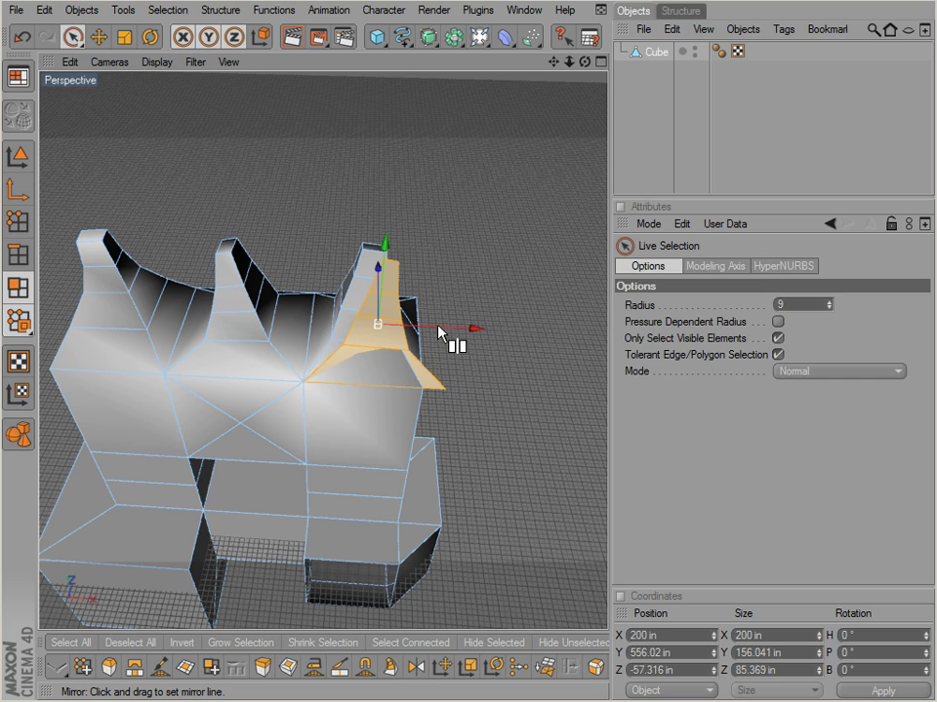
{"action": "left_click_drag", "start_coordinate": [441, 329], "coordinate": [505, 333]}
{"action": "key", "text": "ctrl+z"}
{"action": "key", "text": "ctrl+z"}
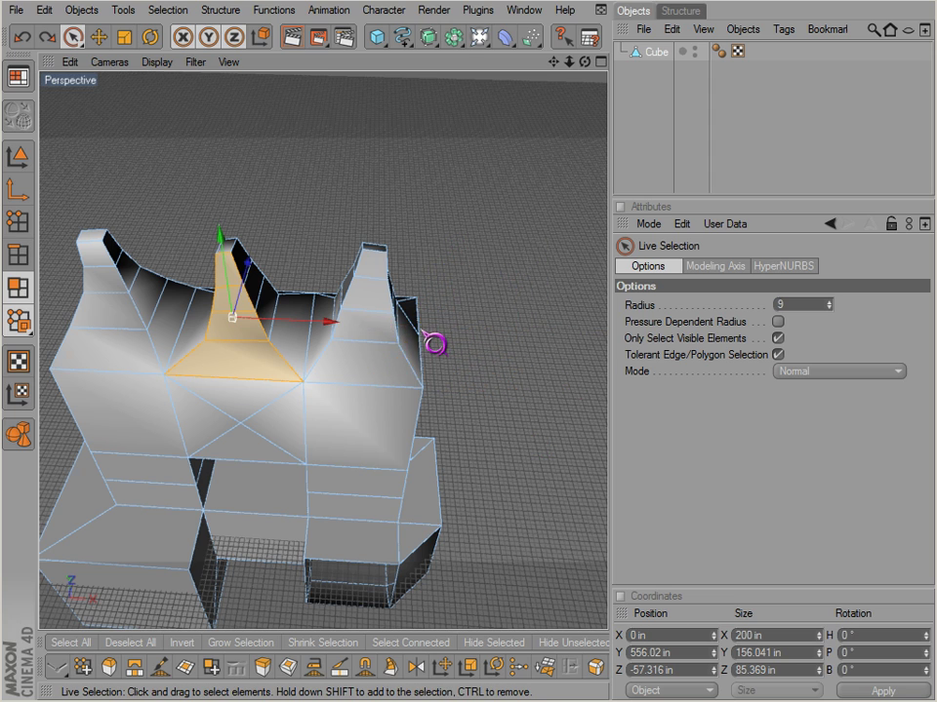
- Select the six faces of the outer side wall below the right tower with Live Selection
{"action": "right_click", "coordinate": [363, 208]}
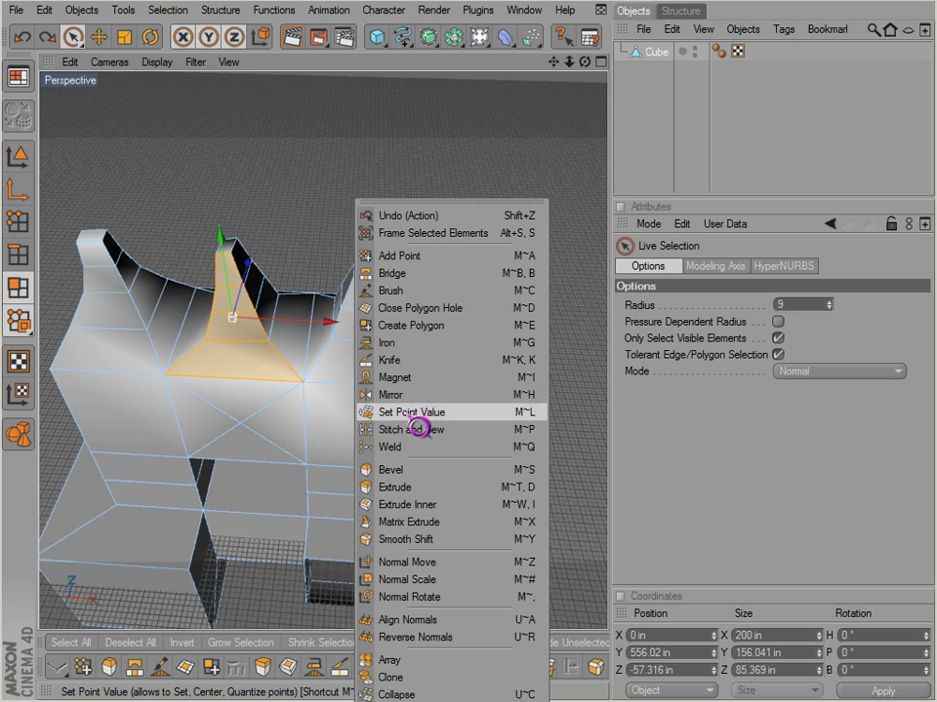
{"action": "left_click", "coordinate": [404, 414]}
{"action": "left_click_drag", "start_coordinate": [522, 430], "coordinate": [529, 435], "text": "alt"}
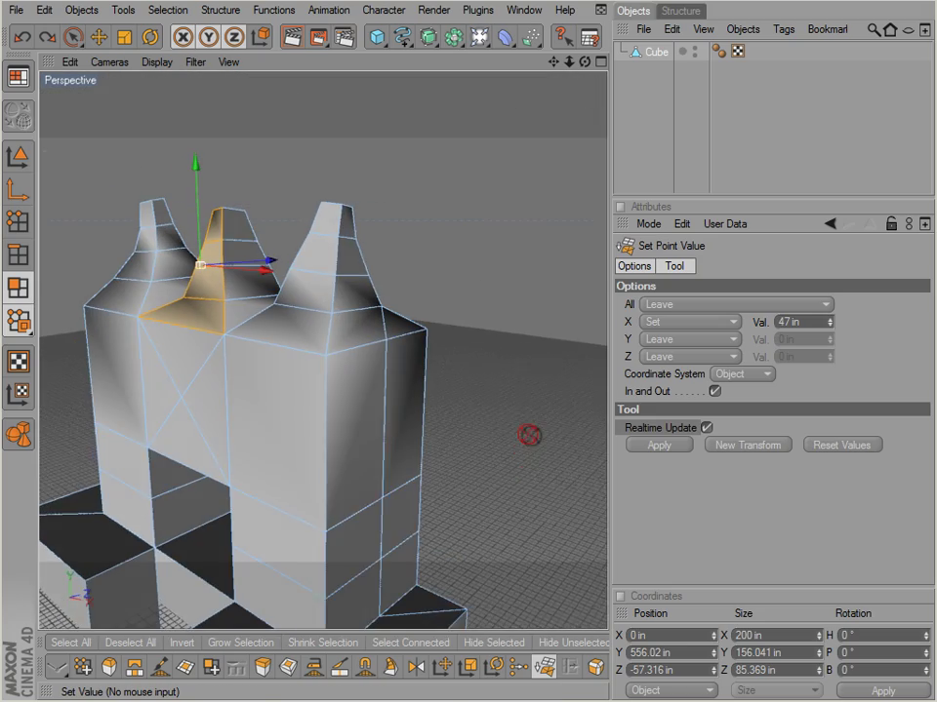
{"action": "key", "text": "space"}
{"action": "middle_click_drag", "start_coordinate": [354, 499], "coordinate": [351, 443], "text": "alt"}
{"action": "mouse_move", "coordinate": [347, 428]}
{"action": "left_mouse_down"}
{"action": "mouse_move", "coordinate": [353, 487]}
{"action": "mouse_move", "coordinate": [355, 415]}
{"action": "left_mouse_up"}
{"action": "left_click", "coordinate": [379, 341], "text": "shift"}
{"action": "scroll", "coordinate": [367, 354], "scroll_direction": "down", "scroll_amount": 4}
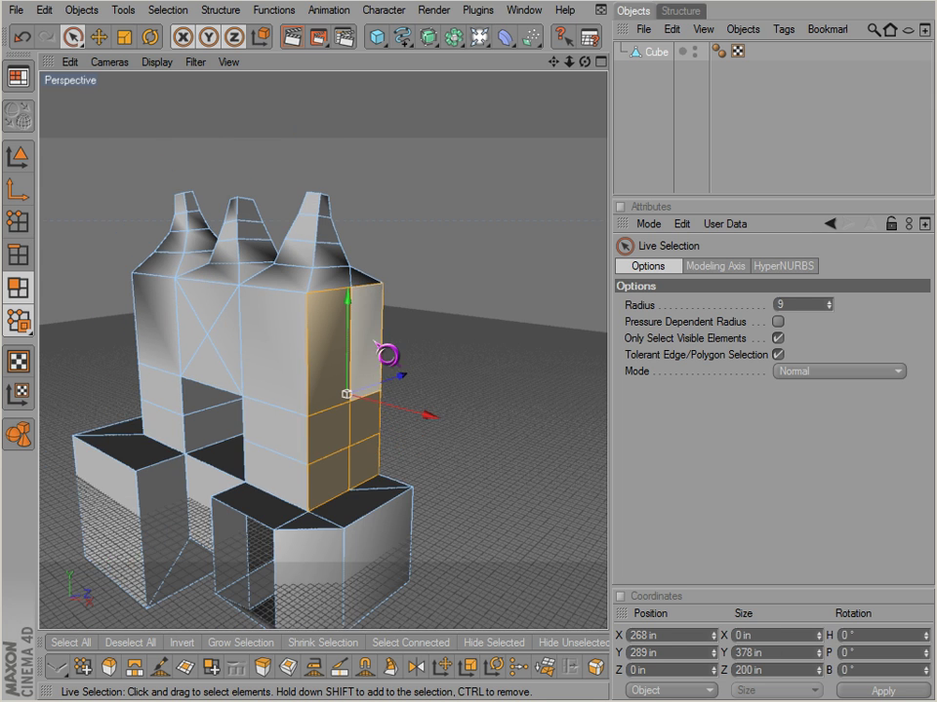
{"action": "mouse_move", "coordinate": [382, 304]}
{"action": "left_mouse_down", "text": "alt"}
{"action": "mouse_move", "coordinate": [525, 431]}
{"action": "mouse_move", "coordinate": [378, 310]}
{"action": "left_mouse_up", "text": "alt"}
{"action": "scroll", "coordinate": [379, 311], "scroll_direction": "up", "scroll_amount": 4}
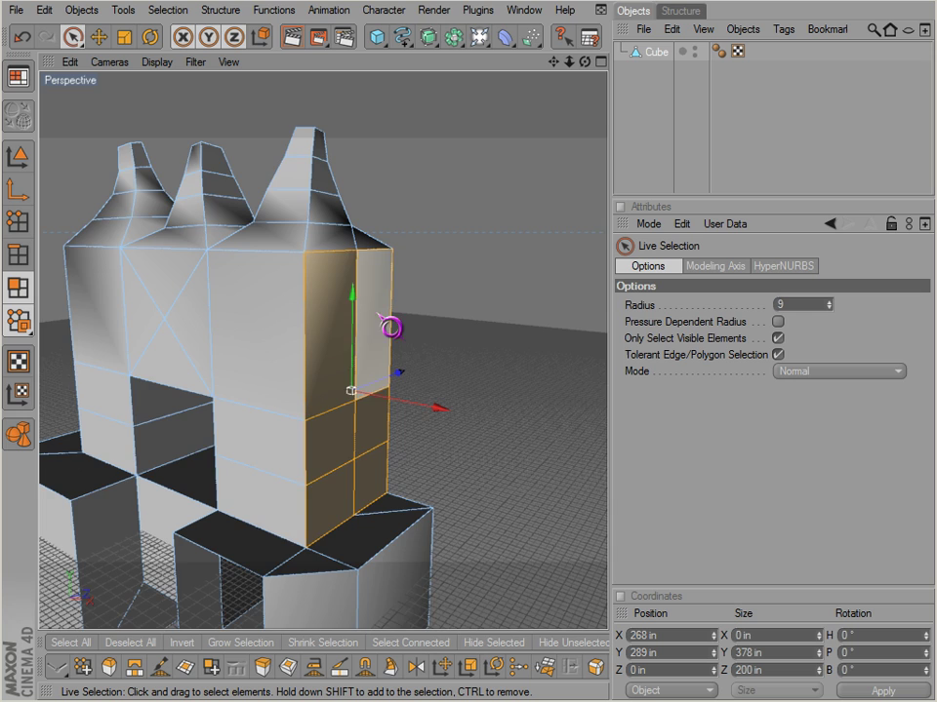
{"action": "middle_click_drag", "start_coordinate": [379, 312], "coordinate": [399, 309], "text": "alt"}
{"action": "left_click_drag", "start_coordinate": [399, 309], "coordinate": [394, 296], "text": "alt"}
- Apply Set Point Value to the selected side wall faces with X set to 47 in
{"action": "key", "text": "m"}
{"action": "key", "text": "u"}
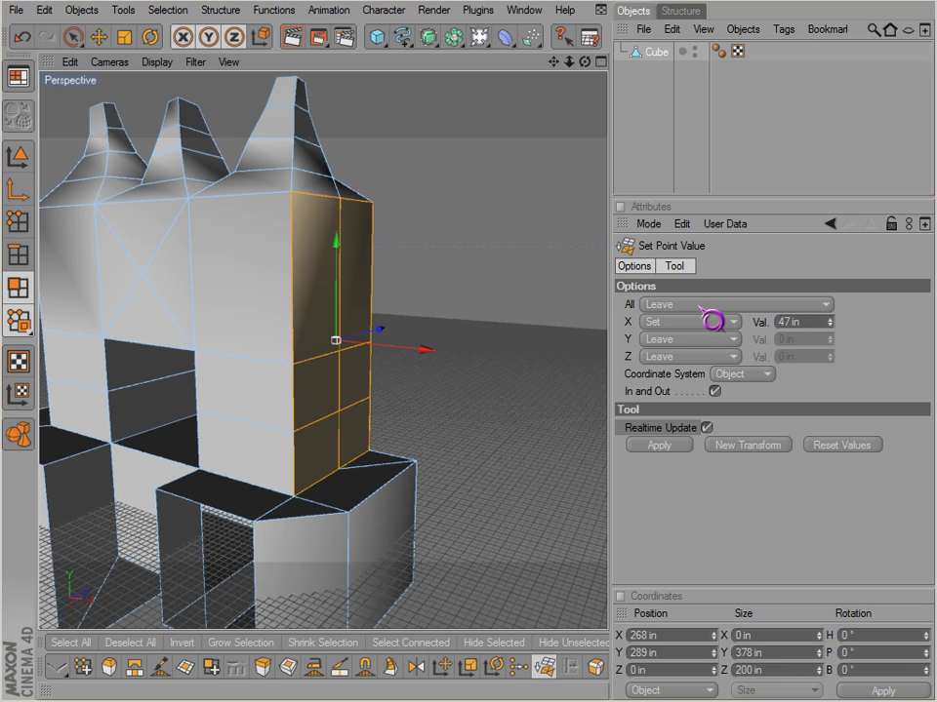
{"action": "left_click", "coordinate": [701, 306]}
{"action": "left_click", "coordinate": [681, 321]}
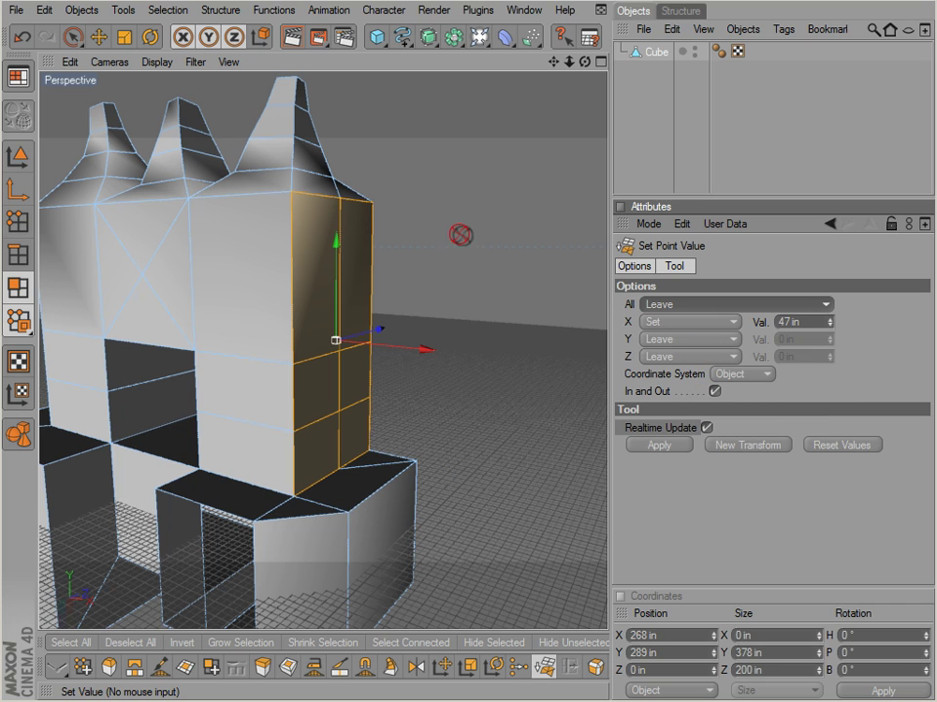
{"action": "left_click", "coordinate": [675, 444]}
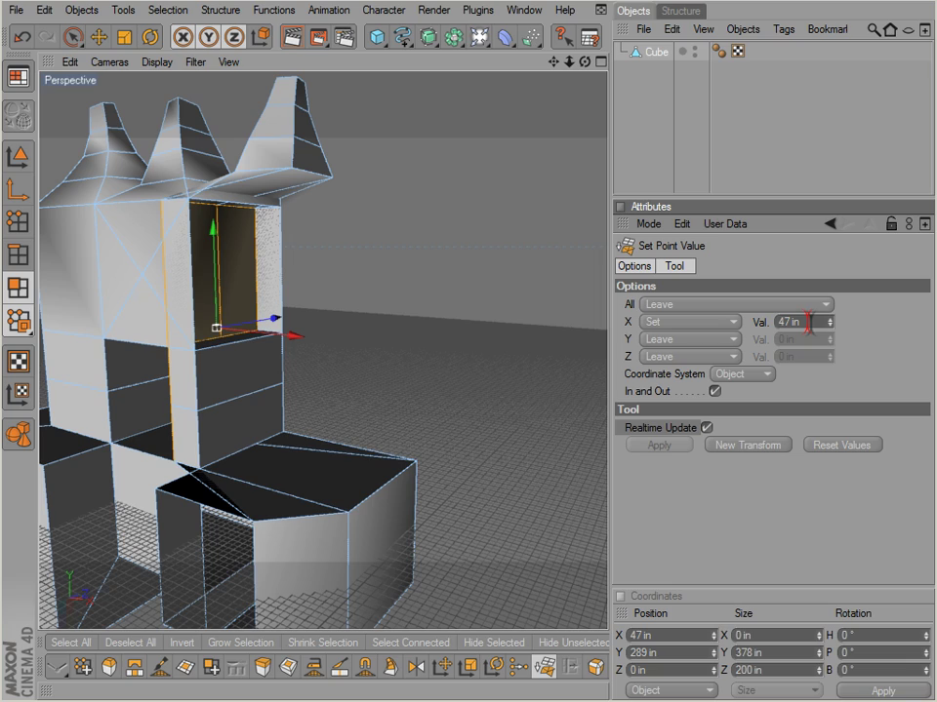
- Try moving the side wall faces outward along X to about 260 in, and undo the move
{"action": "middle_click_drag", "start_coordinate": [316, 439], "coordinate": [353, 443], "text": "alt"}
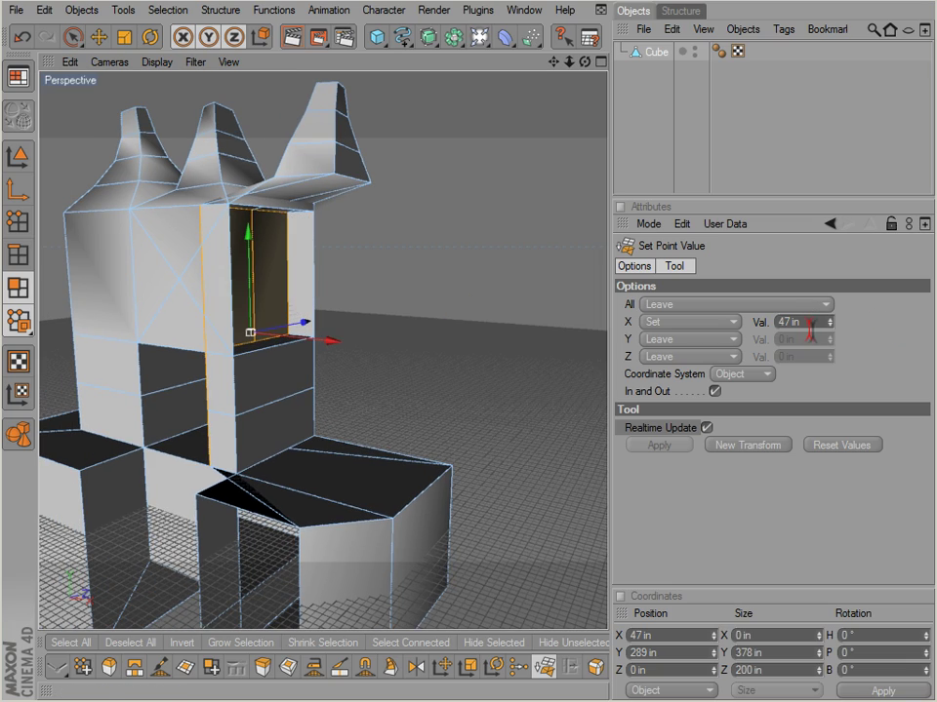
{"action": "left_click_drag", "start_coordinate": [530, 430], "coordinate": [517, 437], "text": "alt"}
{"action": "mouse_move", "coordinate": [375, 426]}
{"action": "right_mouse_down", "text": "alt"}
{"action": "mouse_move", "coordinate": [352, 432]}
{"action": "mouse_move", "coordinate": [367, 431]}
{"action": "right_mouse_up", "text": "alt"}
{"action": "middle_click_drag", "start_coordinate": [220, 431], "coordinate": [260, 441], "text": "alt"}
{"action": "left_click_drag", "start_coordinate": [528, 427], "coordinate": [530, 436], "text": "alt"}
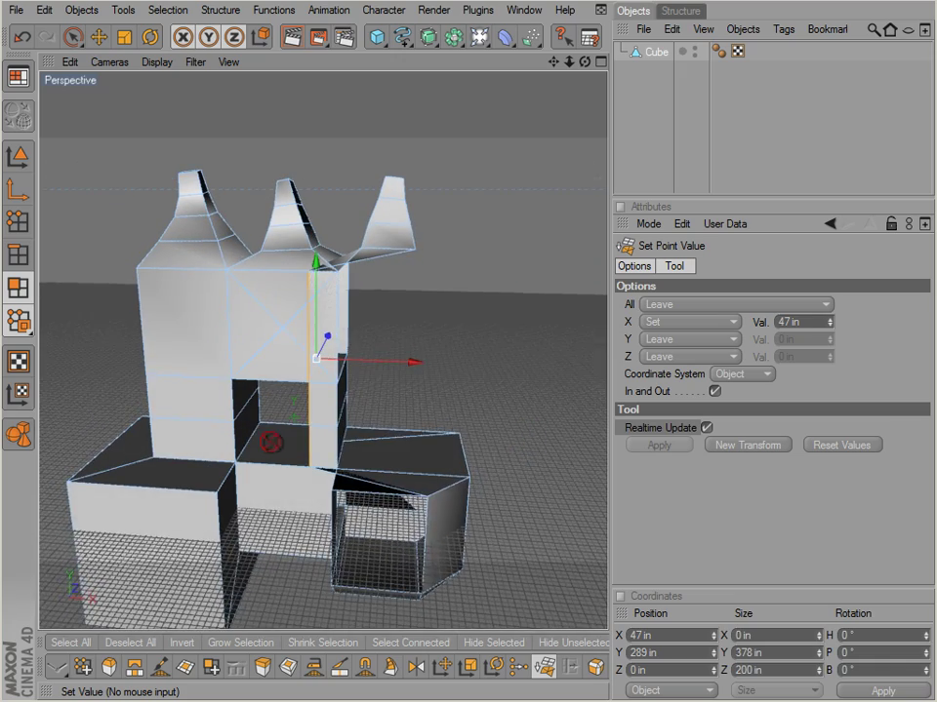
{"action": "scroll", "coordinate": [262, 434], "scroll_direction": "up", "scroll_amount": 3}
{"action": "key", "text": "space"}
{"action": "left_click_drag", "start_coordinate": [417, 369], "coordinate": [490, 425]}
{"action": "middle_click_drag", "start_coordinate": [395, 457], "coordinate": [364, 444], "text": "alt"}
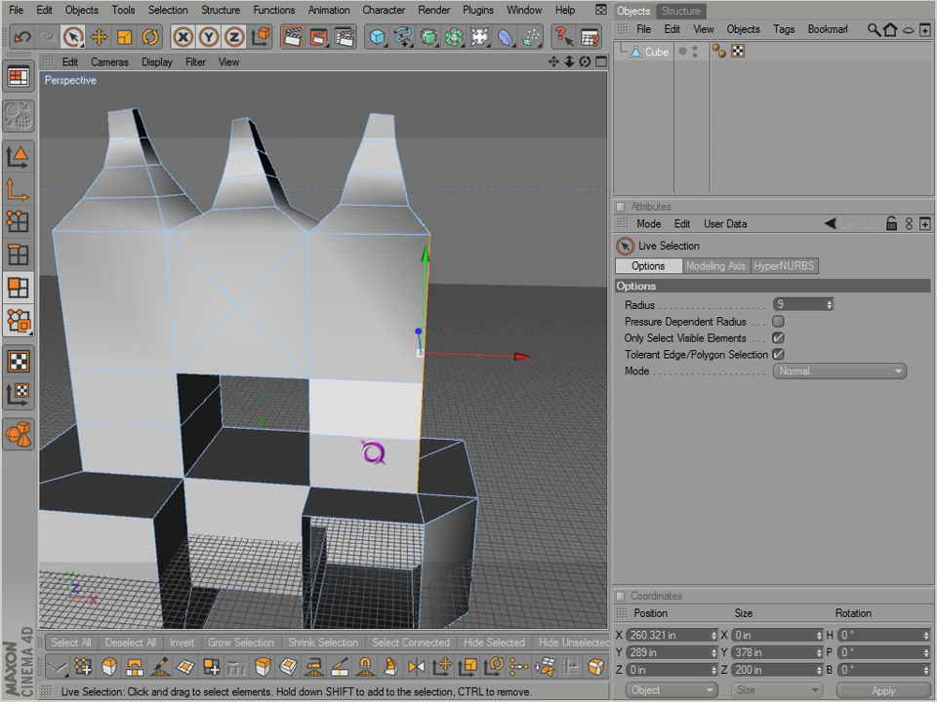
{"action": "left_click_drag", "start_coordinate": [364, 444], "coordinate": [525, 430], "text": "alt"}
{"action": "key", "text": "ctrl+z"}
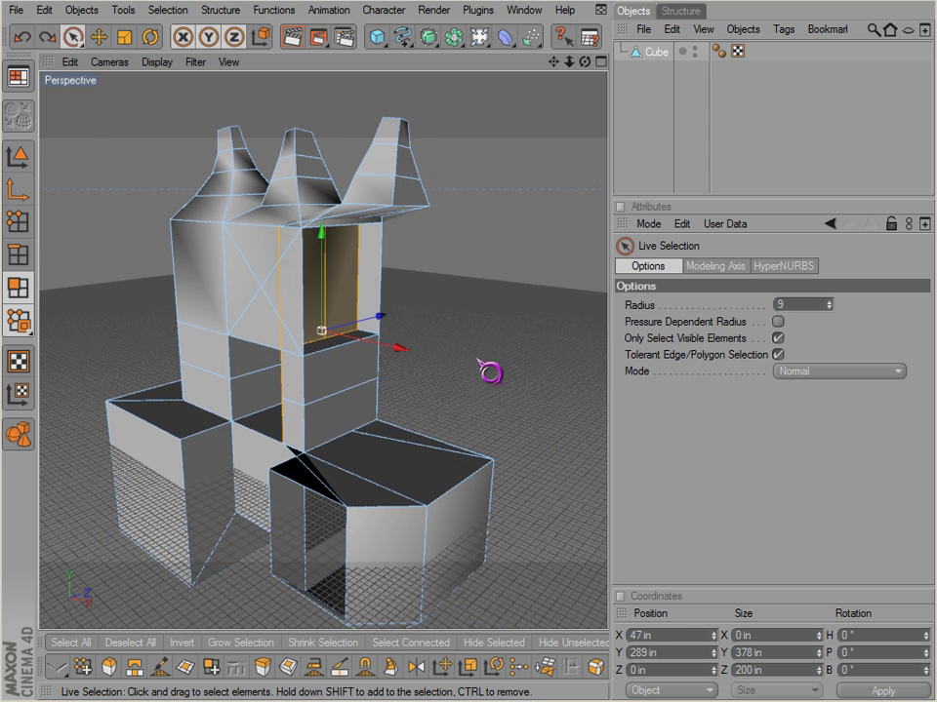
- Undo the Set Point Value change on the side wall faces
{"action": "key", "text": "space"}
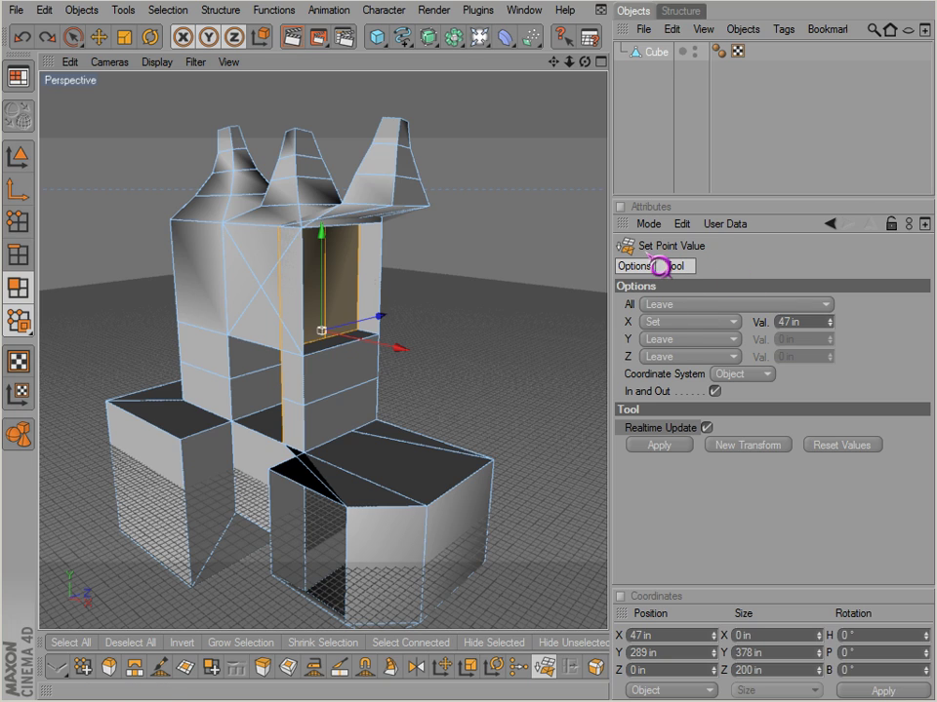
{"action": "scroll", "coordinate": [478, 279], "scroll_direction": "up", "scroll_amount": 1}
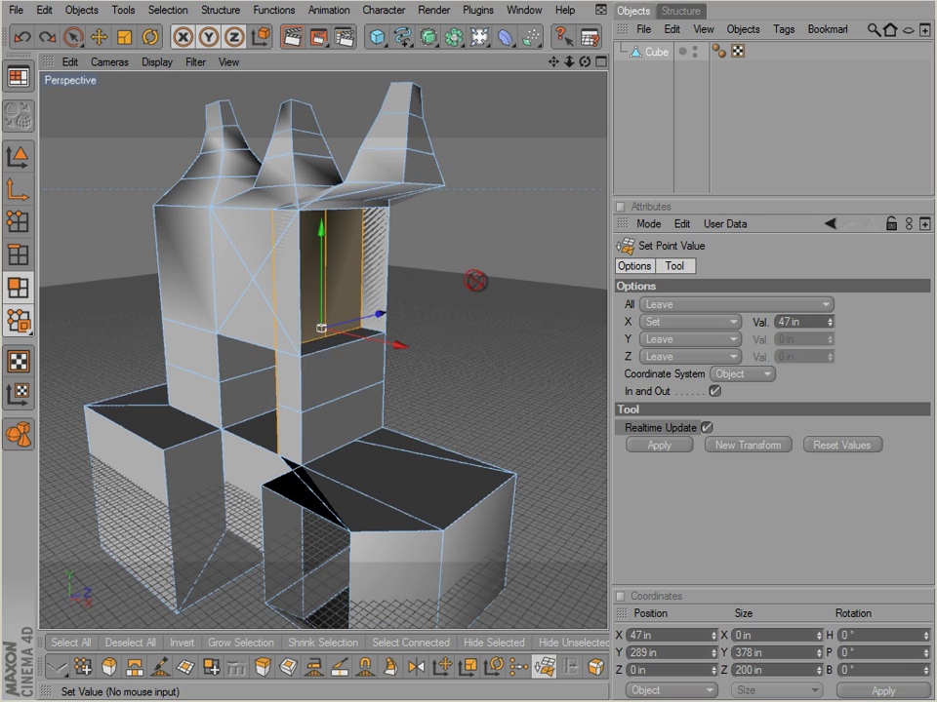
{"action": "scroll", "coordinate": [458, 285], "scroll_direction": "down", "scroll_amount": 1}
{"action": "left_click_drag", "start_coordinate": [528, 435], "coordinate": [528, 435], "text": "alt"}
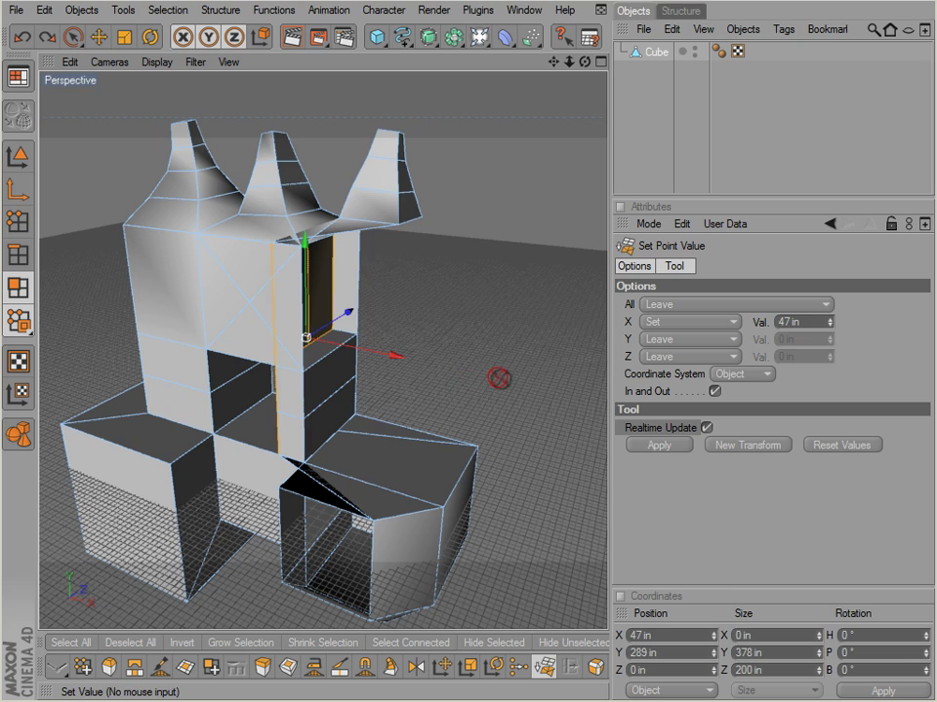
{"action": "key", "text": "ctrl+z"}
- Set the Set Point Value X mode to Crumple [Normal] and apply it to the side wall faces at 47 in
{"action": "left_click_drag", "start_coordinate": [539, 325], "coordinate": [530, 324], "text": "alt"}
{"action": "left_click", "coordinate": [693, 324]}
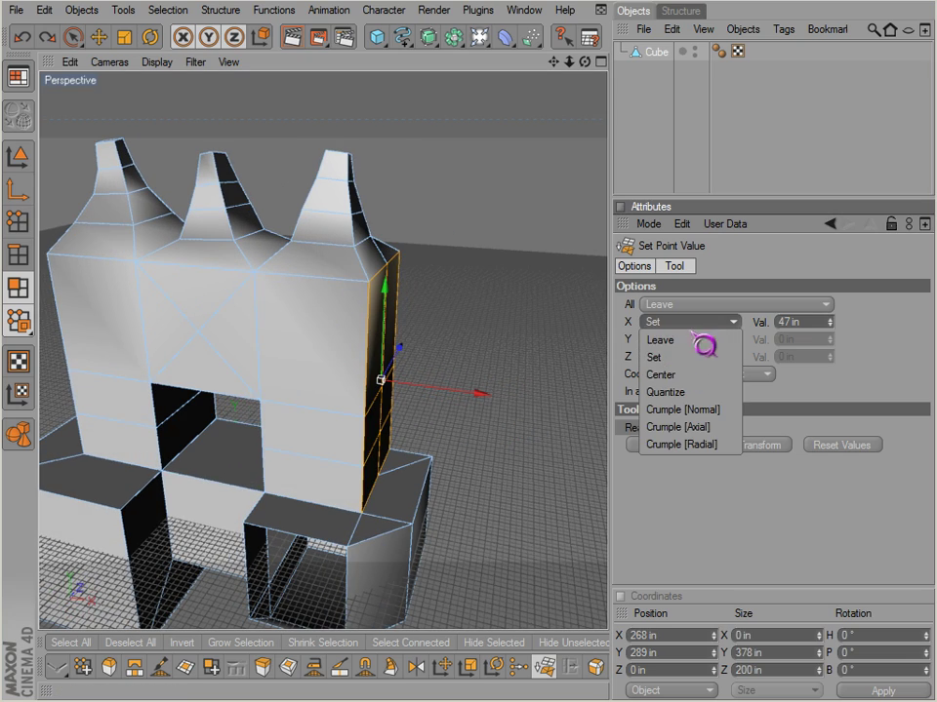
{"action": "left_click", "coordinate": [688, 409]}
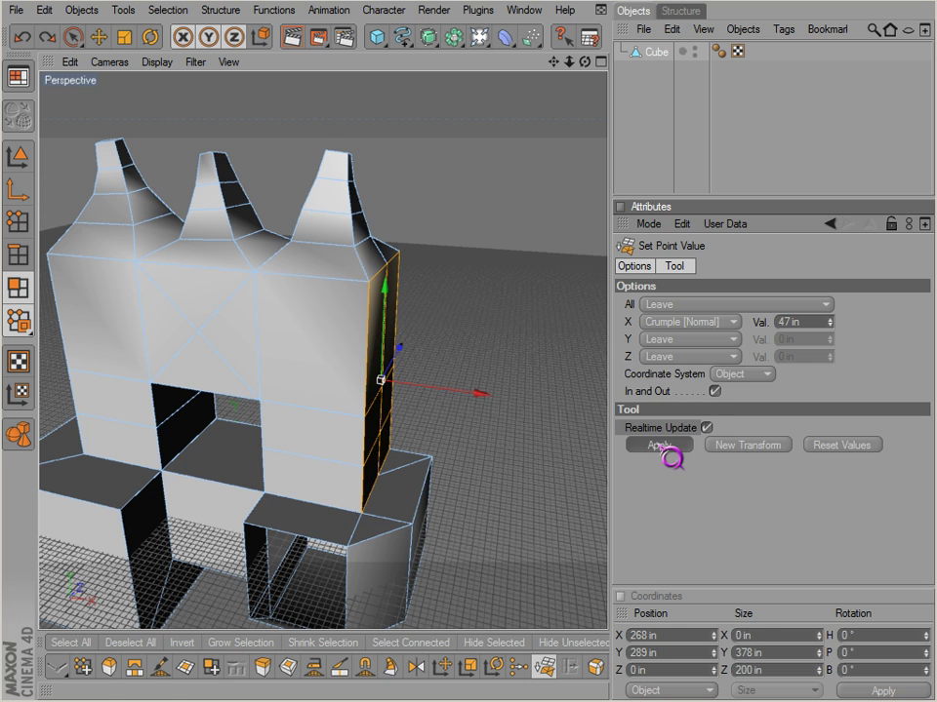
{"action": "left_click", "coordinate": [661, 448]}
{"action": "left_click_drag", "start_coordinate": [433, 516], "coordinate": [528, 435], "text": "alt"}
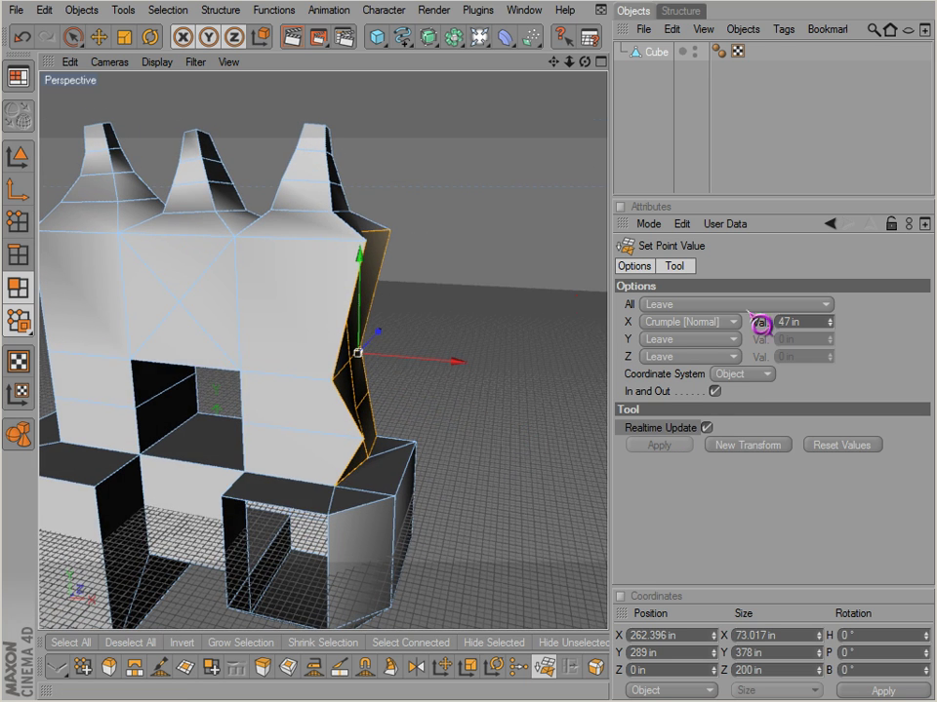
- Set the crumple X value to 26 in and change the Y mode to Crumple [Normal]
{"action": "mouse_move", "coordinate": [839, 334]}
{"action": "left_mouse_down"}
{"action": "mouse_move", "coordinate": [840, 322]}
{"action": "mouse_move", "coordinate": [841, 337]}
{"action": "mouse_move", "coordinate": [831, 324]}
{"action": "left_mouse_up"}
{"action": "left_click", "coordinate": [716, 342]}
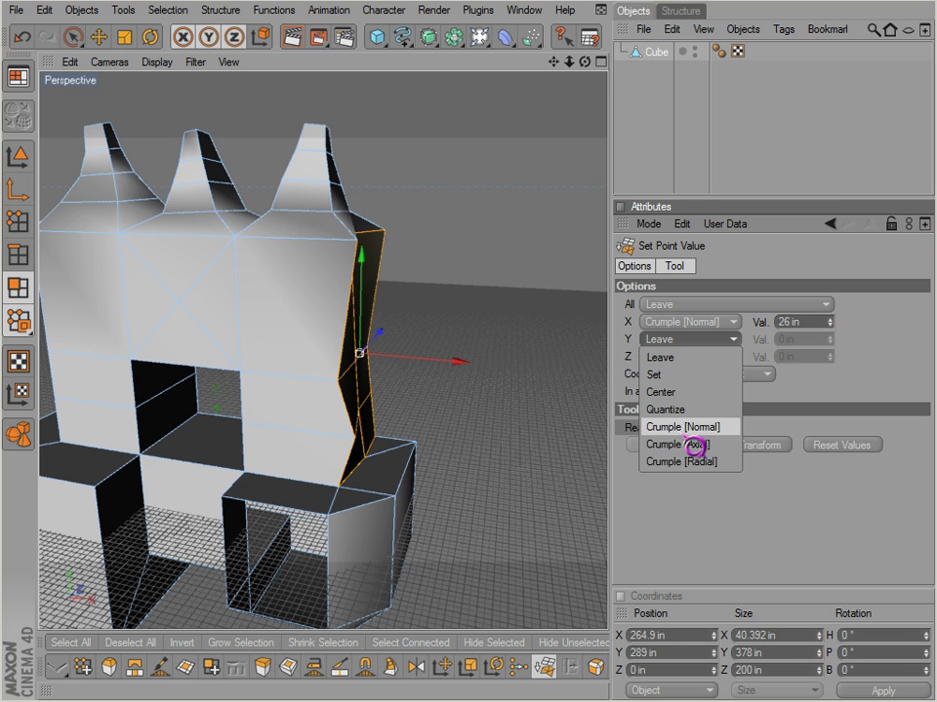
{"action": "left_click", "coordinate": [686, 427]}
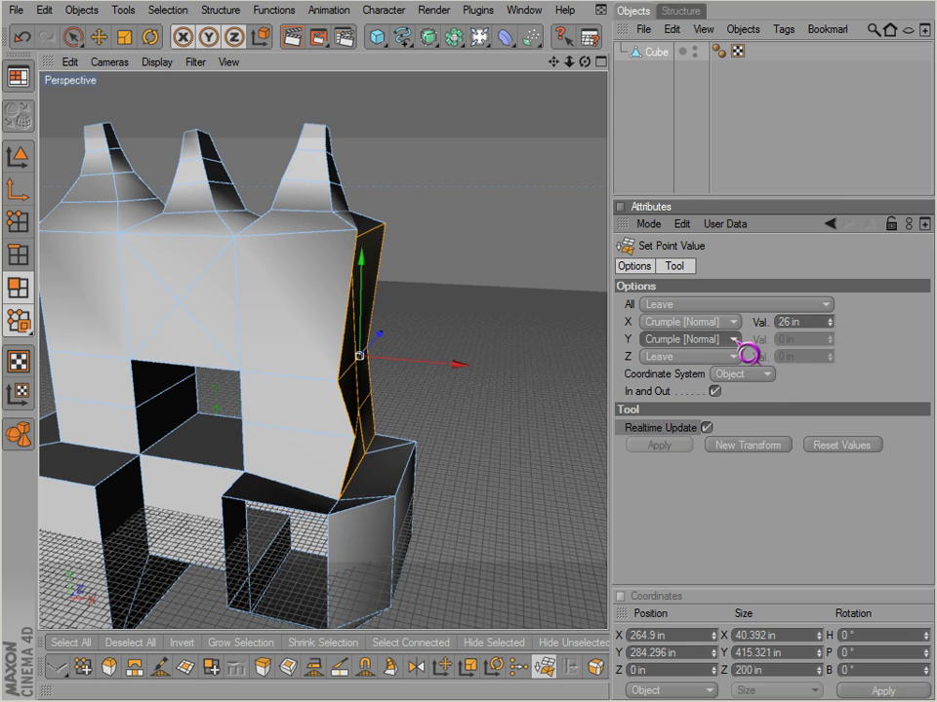
{"action": "left_click", "coordinate": [716, 342]}
{"action": "left_click", "coordinate": [718, 345]}
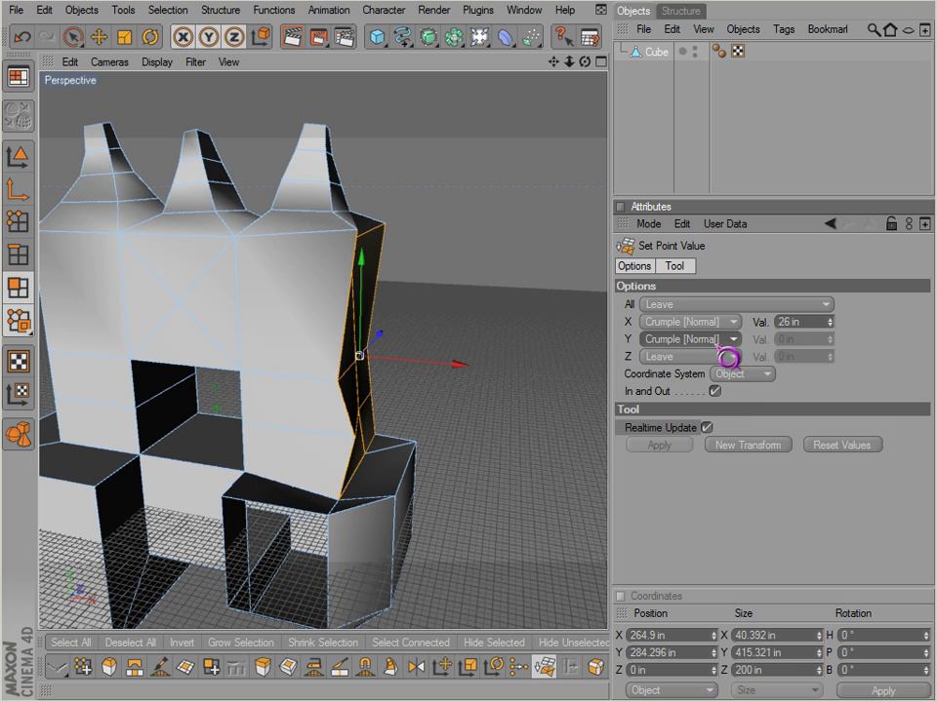
- Try Crumple [Axial] as the Y mode and switch it back to Crumple [Normal]
{"action": "left_click_drag", "start_coordinate": [527, 412], "coordinate": [530, 436], "text": "alt"}
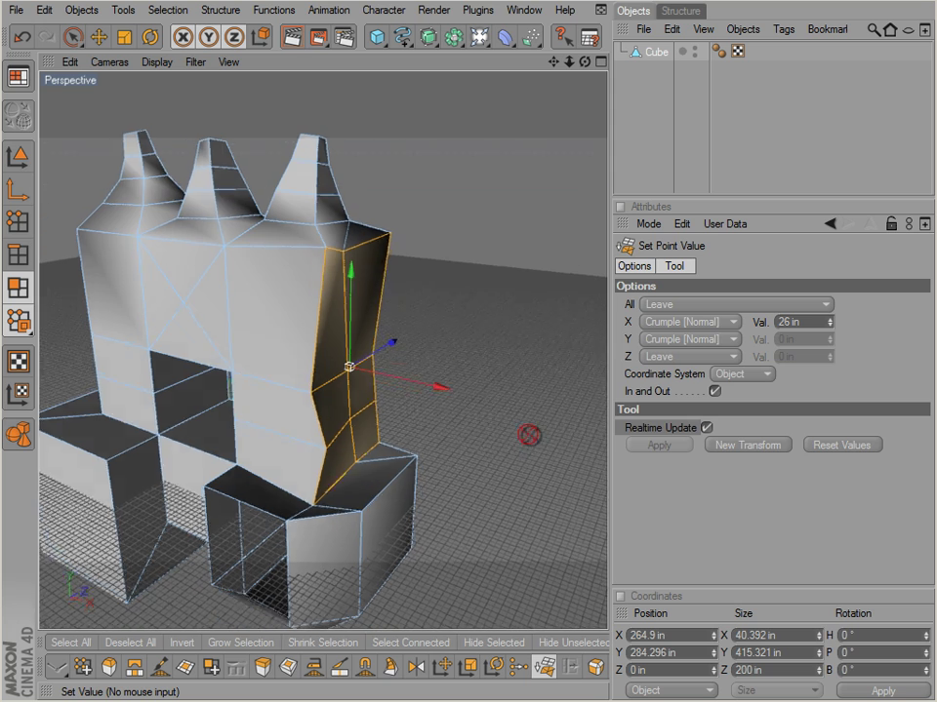
{"action": "key", "text": "space"}
{"action": "key", "text": "space"}
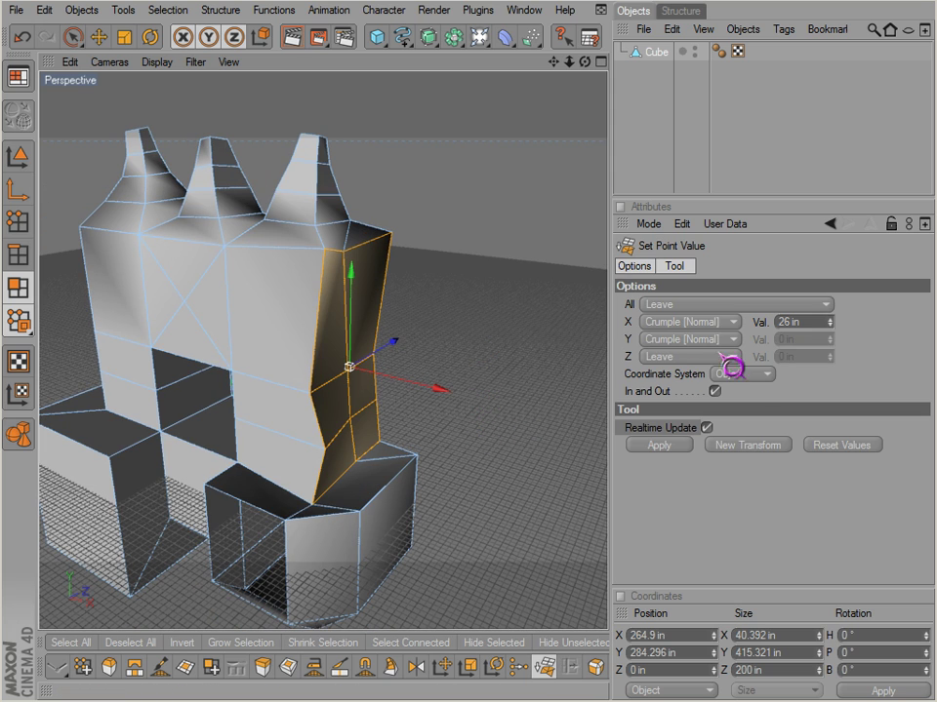
{"action": "scroll", "coordinate": [730, 337], "scroll_direction": "down", "scroll_amount": 1}
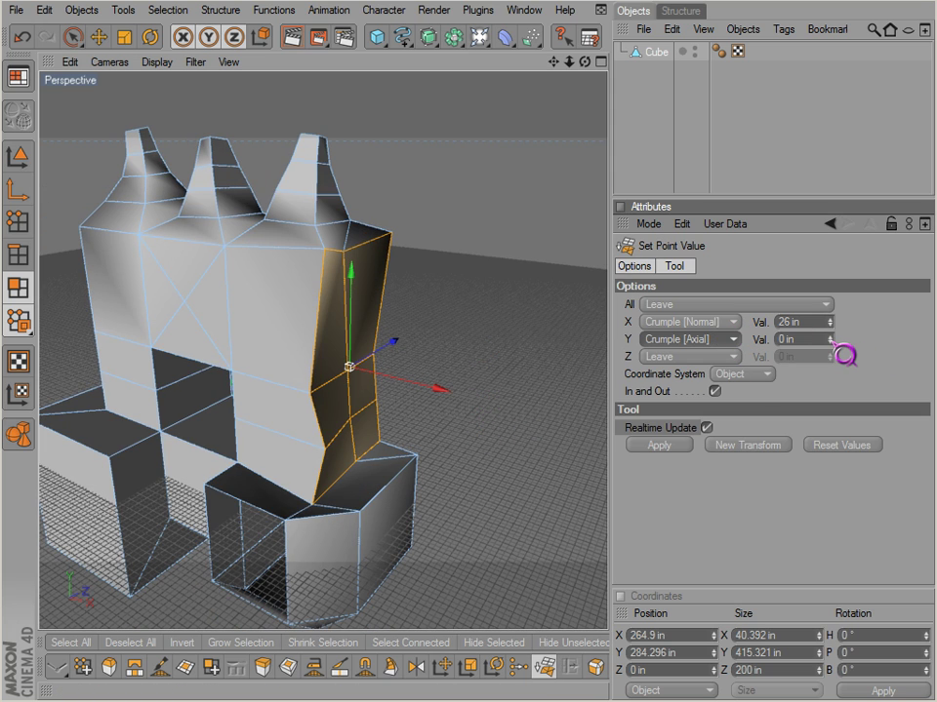
{"action": "scroll", "coordinate": [730, 336], "scroll_direction": "up", "scroll_amount": 1}
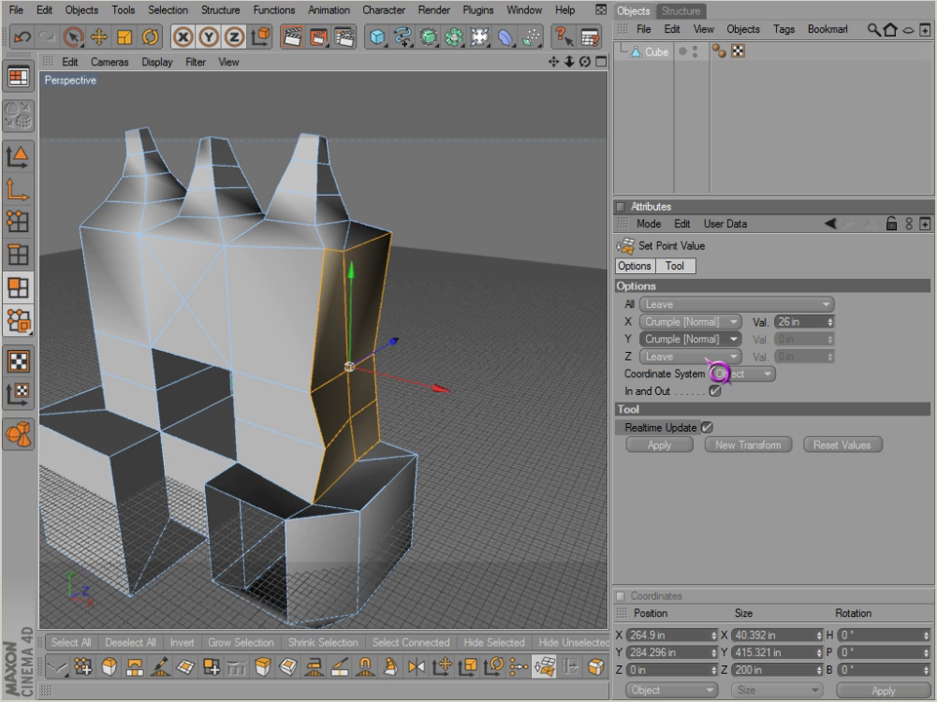
- Change the Z mode to Crumple [Normal] and set the crumple X value to -27 in
{"action": "scroll", "coordinate": [706, 360], "scroll_direction": "down", "scroll_amount": 1}
{"action": "left_click", "coordinate": [712, 358]}
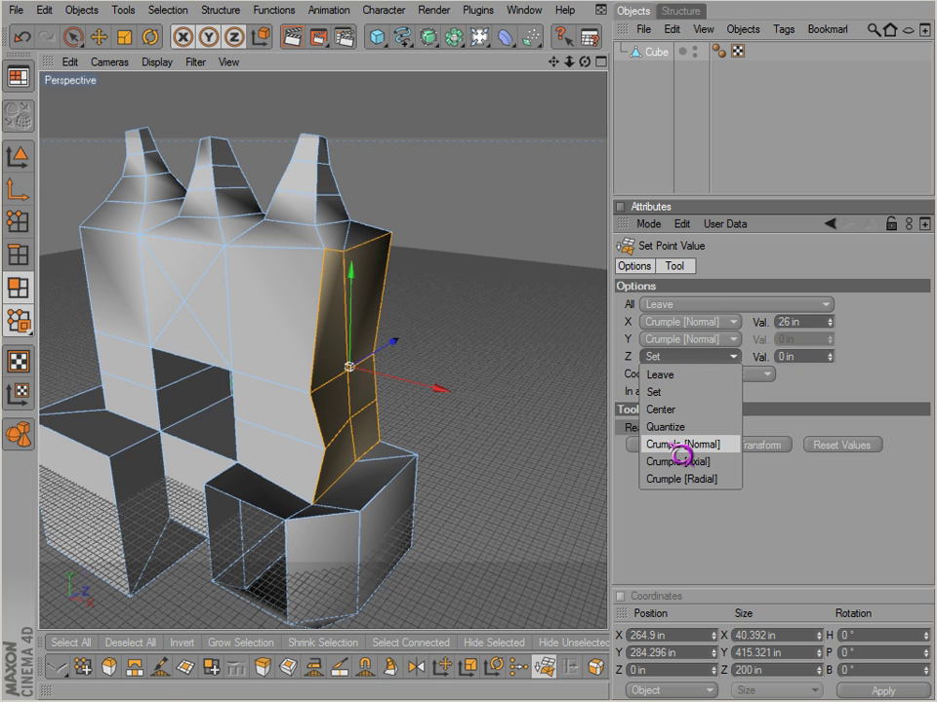
{"action": "left_click", "coordinate": [678, 446]}
{"action": "left_click_drag", "start_coordinate": [481, 346], "coordinate": [476, 345], "text": "alt"}
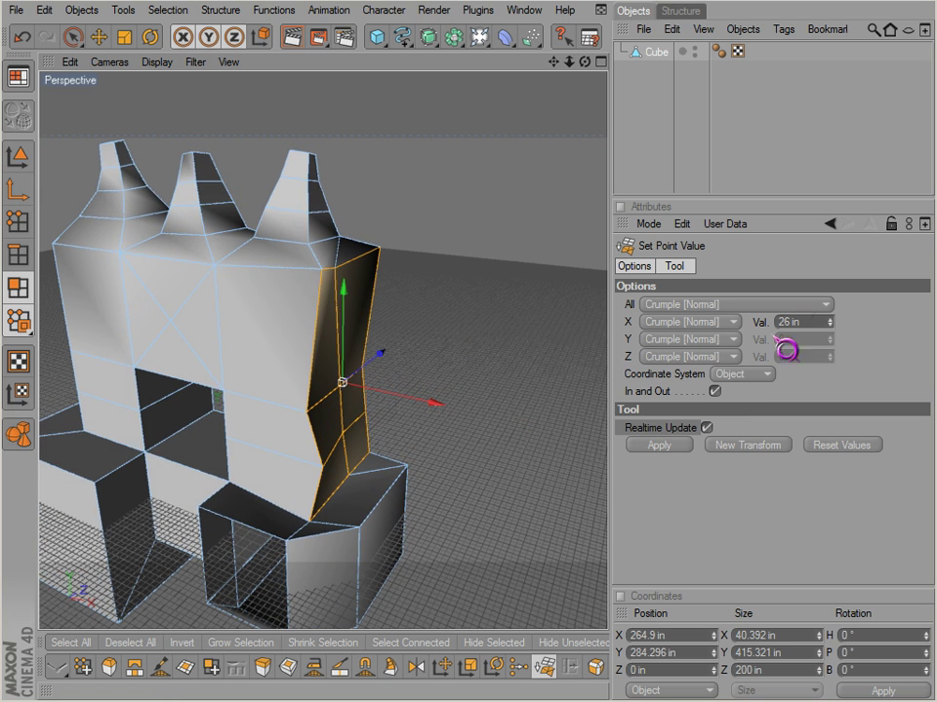
{"action": "left_click", "coordinate": [831, 320]}
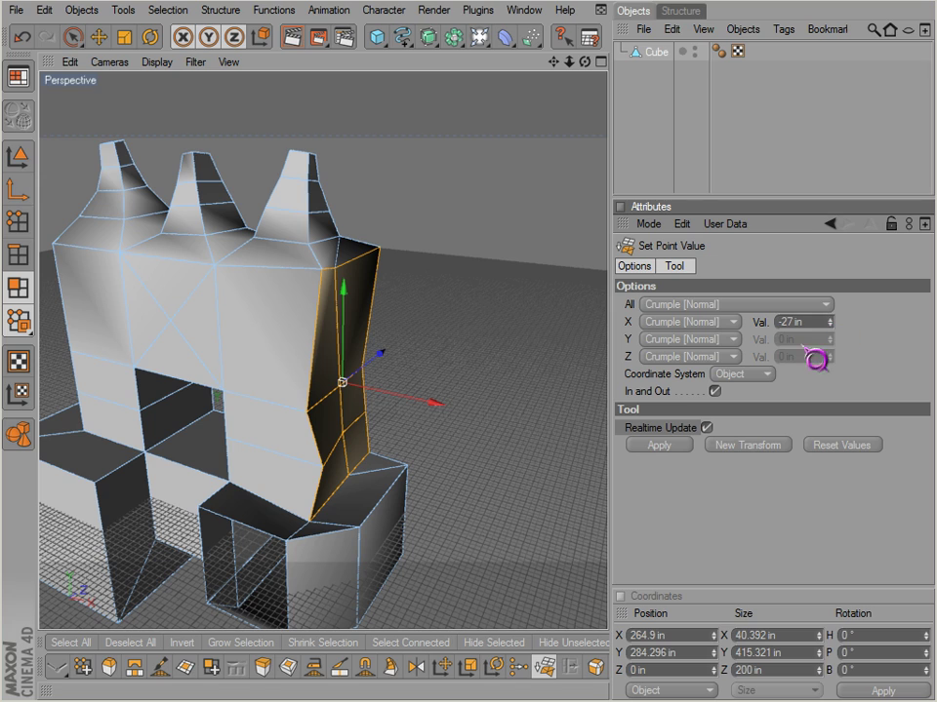
- Apply the -27 in crumple to the selected side wall faces and undo it
{"action": "left_click", "coordinate": [653, 446]}
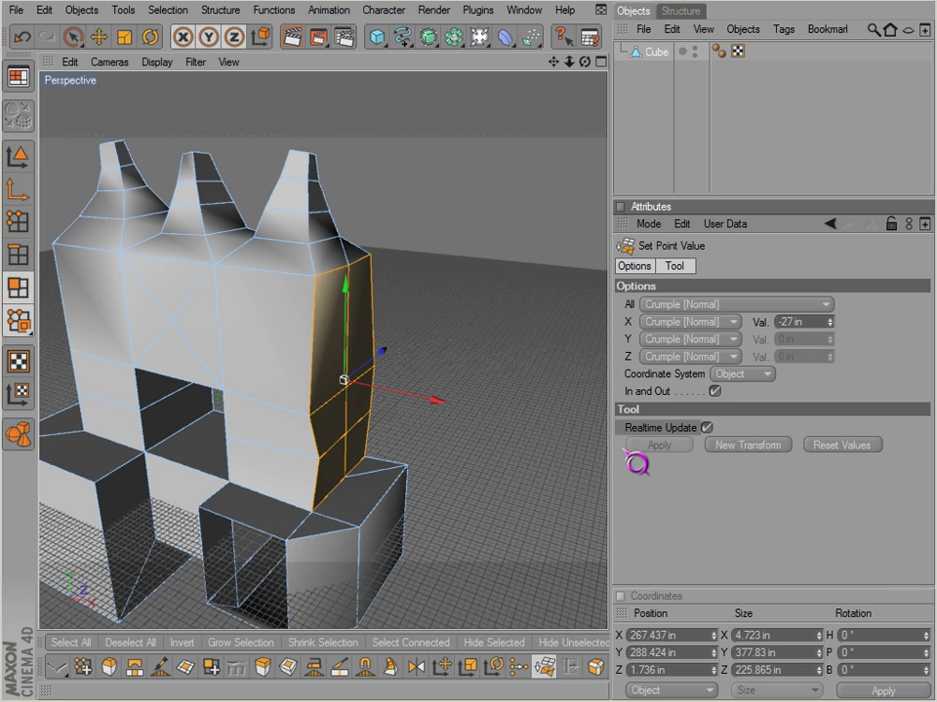
{"action": "middle_click_drag", "start_coordinate": [471, 409], "coordinate": [481, 390], "text": "alt"}
{"action": "left_click_drag", "start_coordinate": [451, 324], "coordinate": [468, 322], "text": "alt"}
{"action": "right_click", "coordinate": [435, 271]}
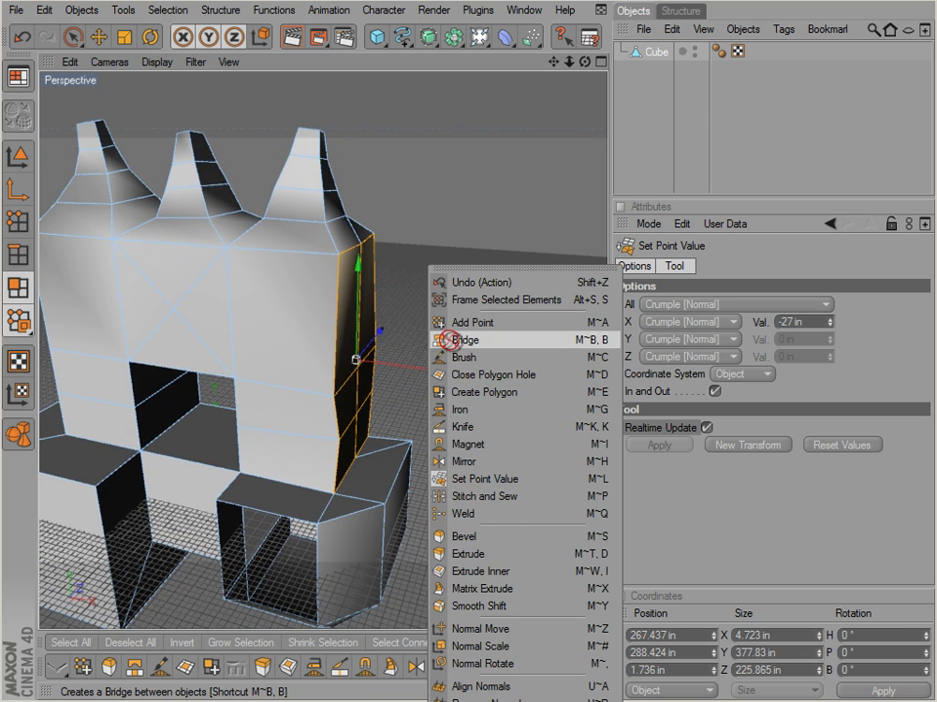
{"action": "left_click", "coordinate": [464, 235]}
{"action": "key", "text": "ctrl+z"}
{"action": "key", "text": "ctrl+z"}
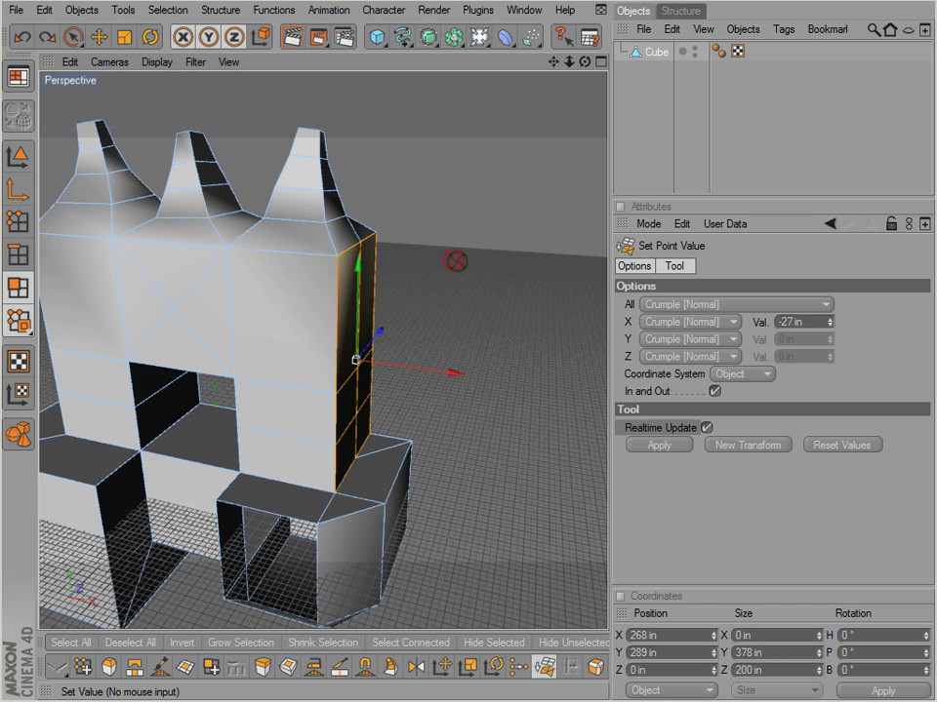
- Activate Stitch and Sew and clear the face selection on the side wall
{"action": "right_click", "coordinate": [456, 261]}
{"action": "left_click", "coordinate": [504, 469]}
{"action": "left_click_drag", "start_coordinate": [525, 432], "coordinate": [524, 431], "text": "alt"}
{"action": "right_click_drag", "start_coordinate": [313, 382], "coordinate": [315, 383], "text": "alt"}
{"action": "middle_click_drag", "start_coordinate": [314, 382], "coordinate": [350, 473], "text": "alt"}
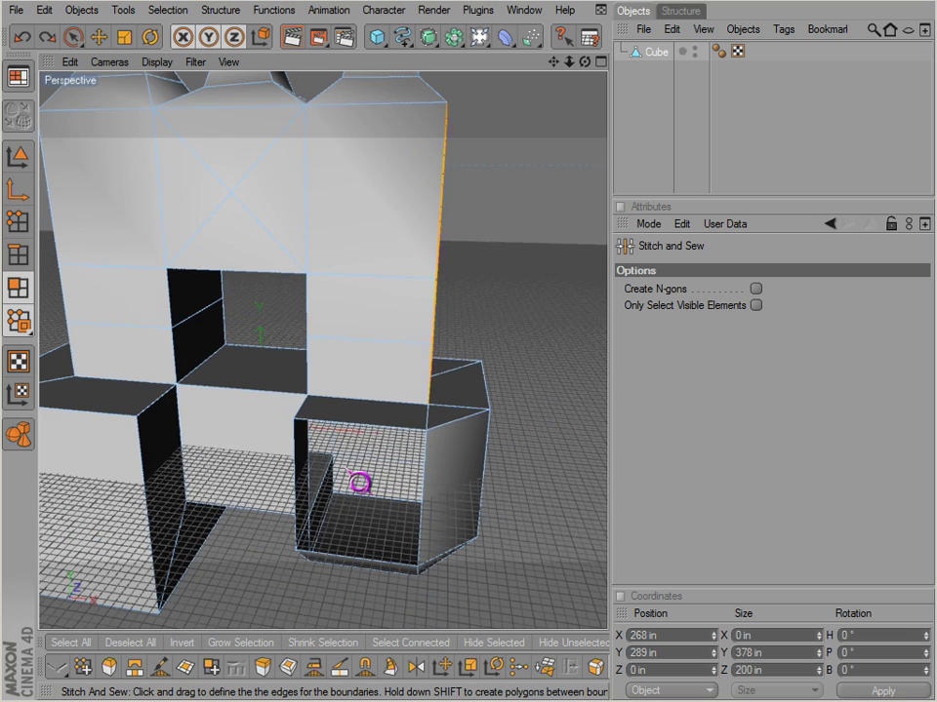
{"action": "left_click_drag", "start_coordinate": [330, 505], "coordinate": [356, 480], "text": "alt"}
{"action": "key", "text": "space"}
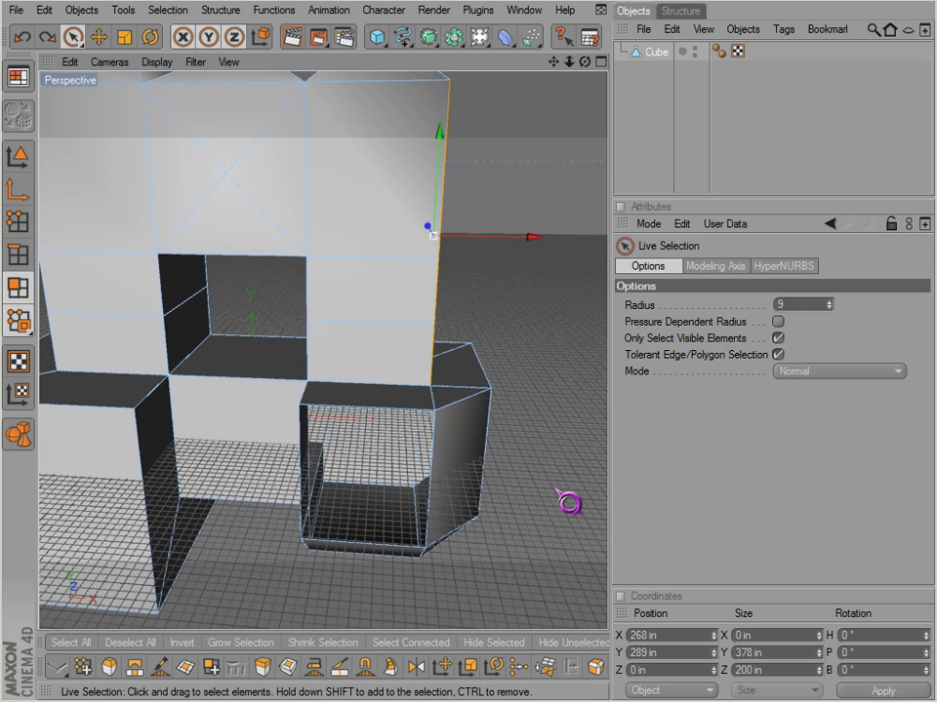
{"action": "key", "text": "space"}
{"action": "key", "text": "space"}
{"action": "left_click", "coordinate": [564, 423]}
{"action": "key", "text": "space"}
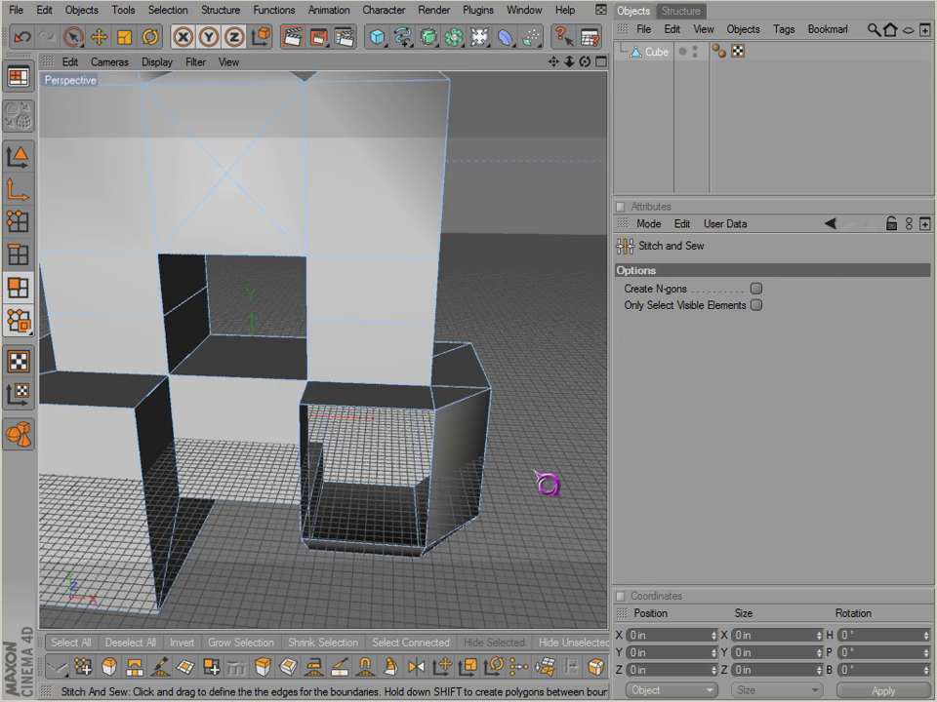
- Keep Stitch and Sew active and switch to edge editing for the open block at the model's base
{"action": "left_click_drag", "start_coordinate": [477, 516], "coordinate": [433, 501], "text": "alt"}
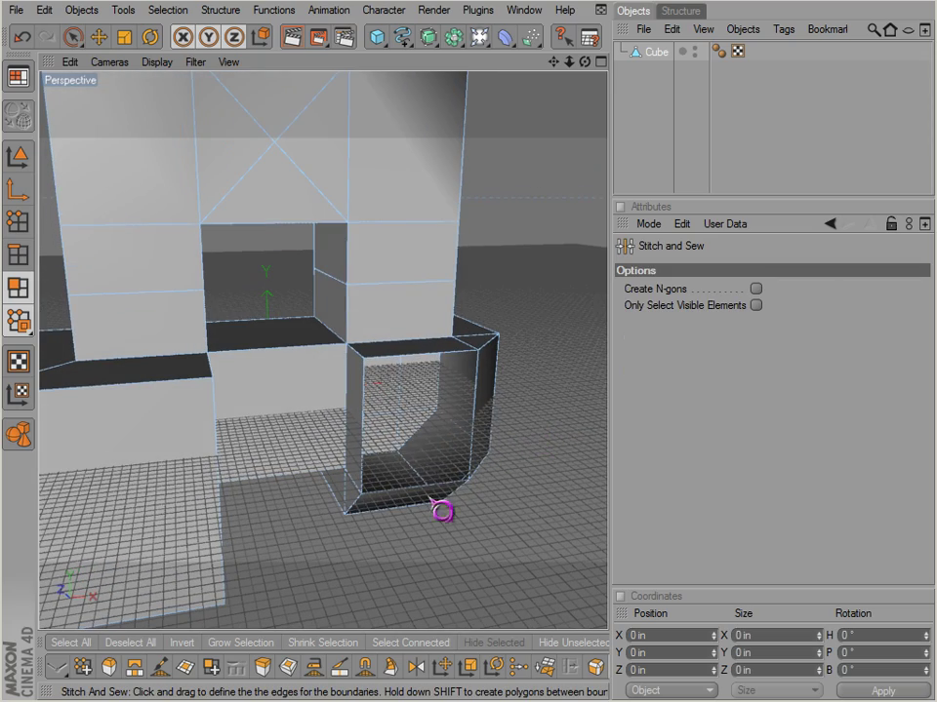
{"action": "right_click", "coordinate": [371, 437]}
{"action": "left_click", "coordinate": [393, 528]}
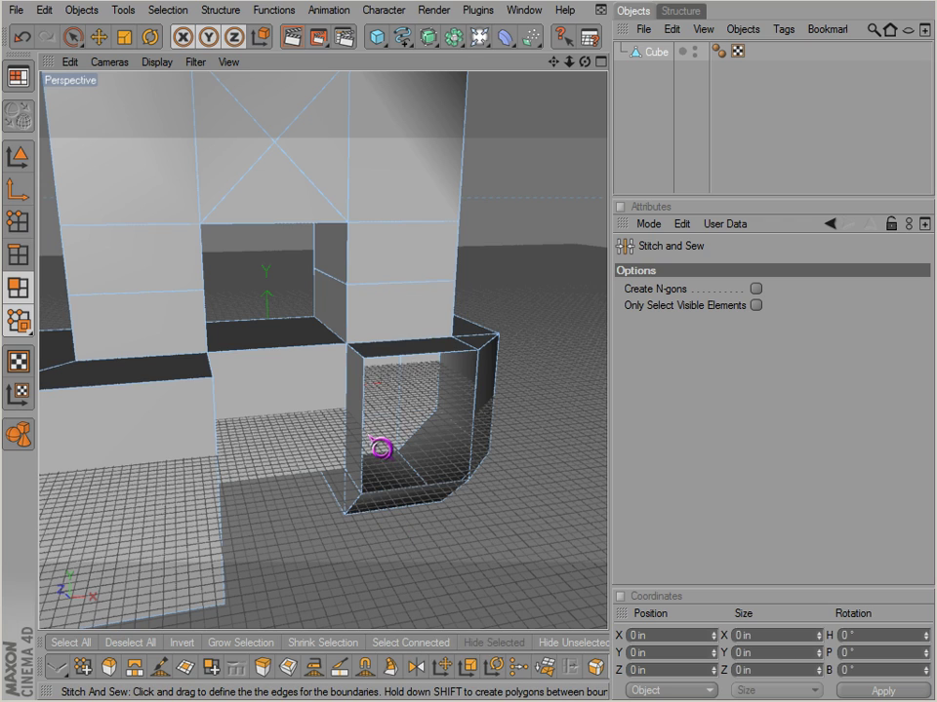
{"action": "left_click_drag", "start_coordinate": [392, 458], "coordinate": [519, 428], "text": "alt"}
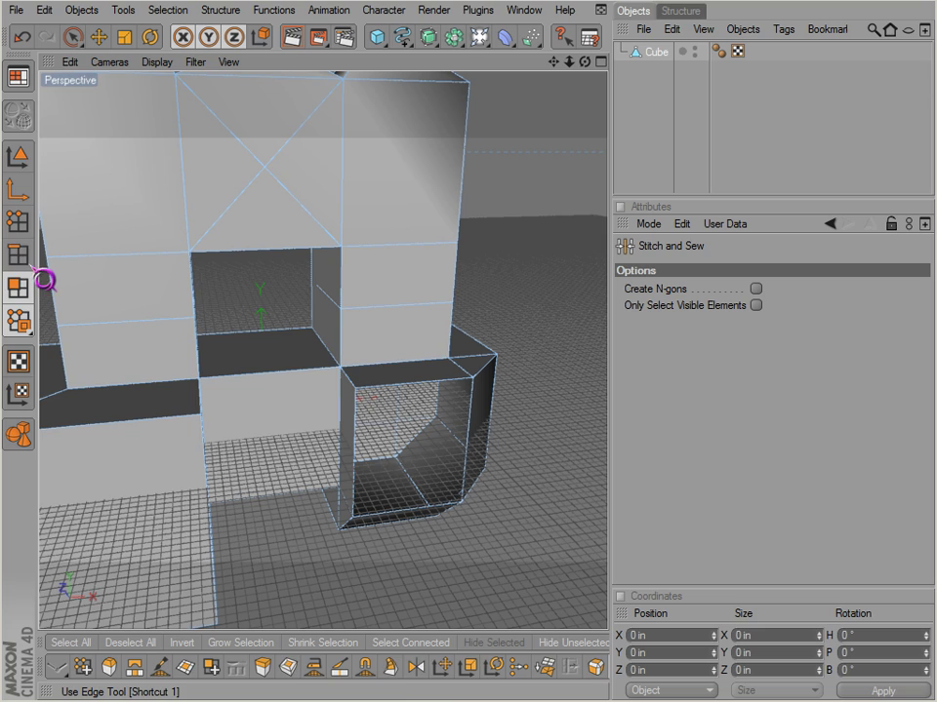
{"action": "left_click", "coordinate": [18, 256]}
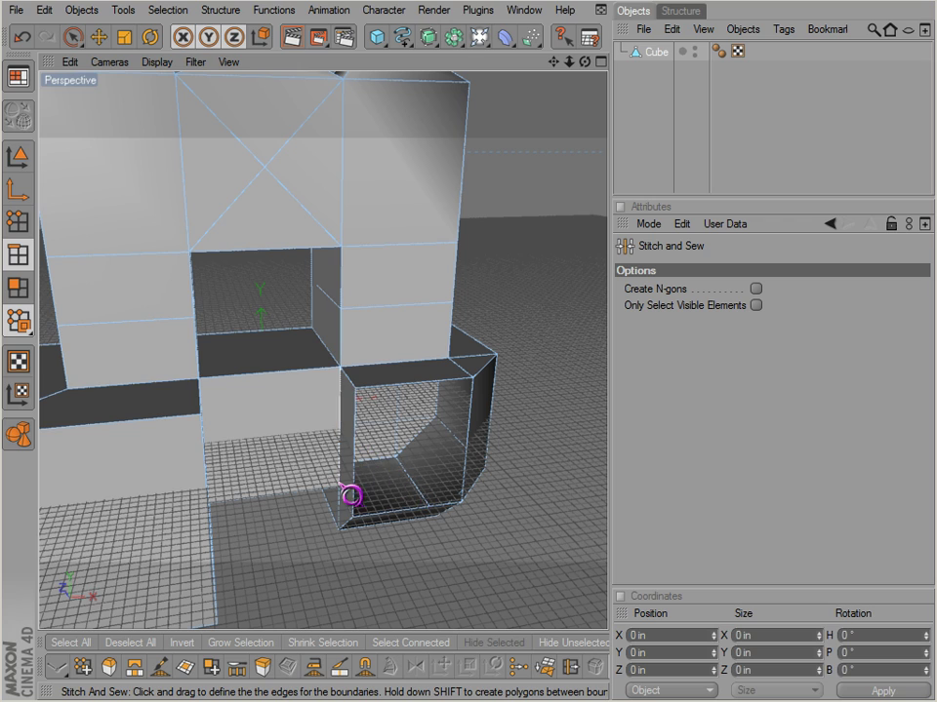
- Try Stitch and Sew on the vertical edges of the open base block and undo each attempt
{"action": "left_click_drag", "start_coordinate": [341, 487], "coordinate": [357, 493]}
{"action": "key", "text": "ctrl+z"}
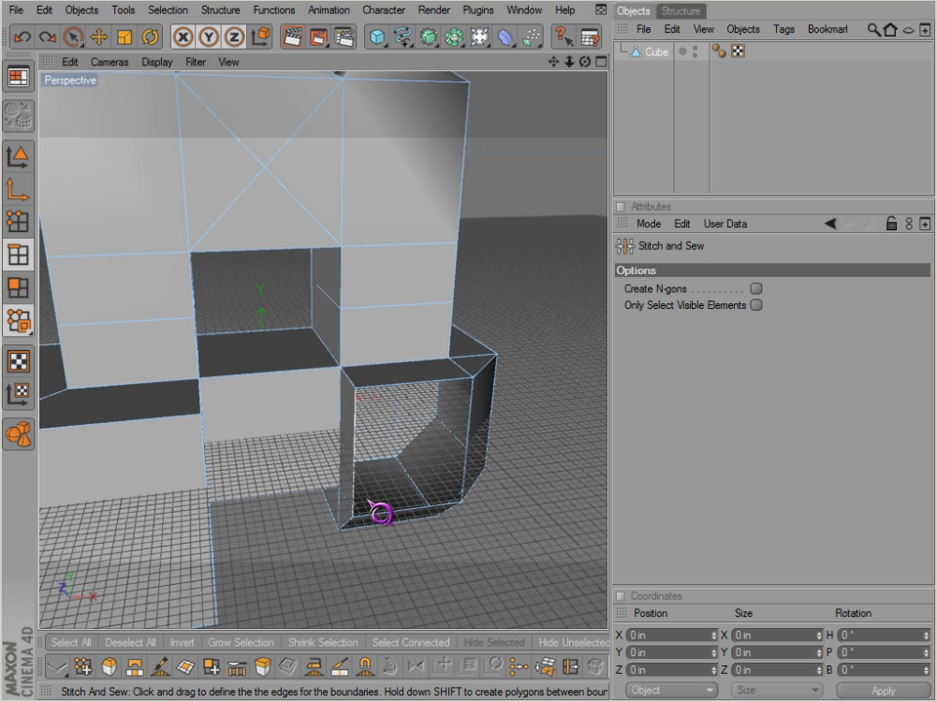
{"action": "left_click_drag", "start_coordinate": [356, 442], "coordinate": [444, 452]}
{"action": "key", "text": "ctrl+z"}
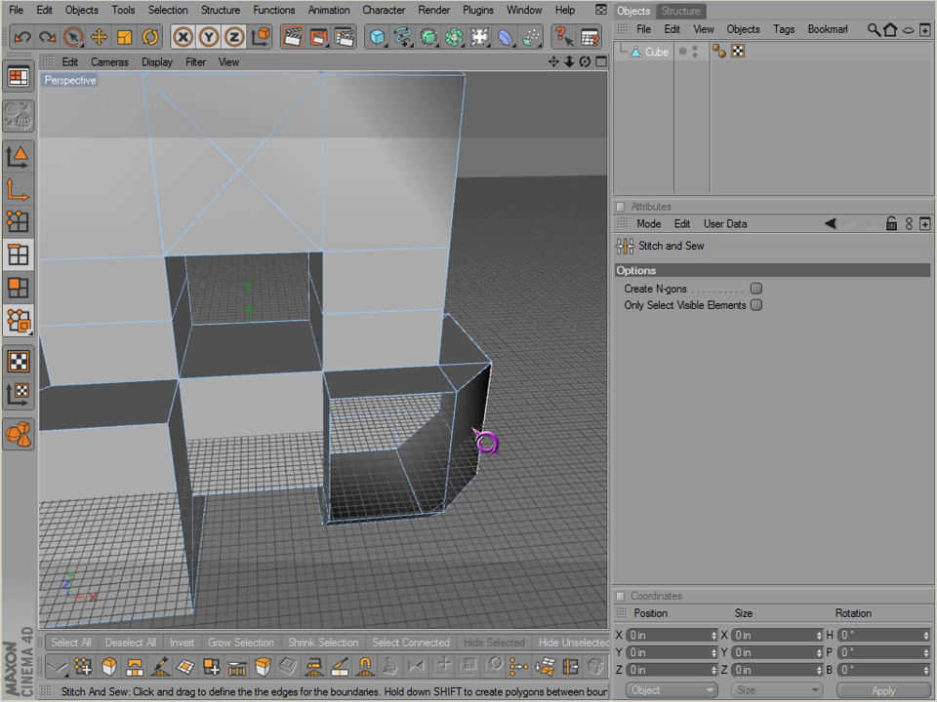
- Bridge the two vertical edges across the front opening of the base block and undo the bridge
{"action": "left_click_drag", "start_coordinate": [467, 443], "coordinate": [460, 443], "text": "alt"}
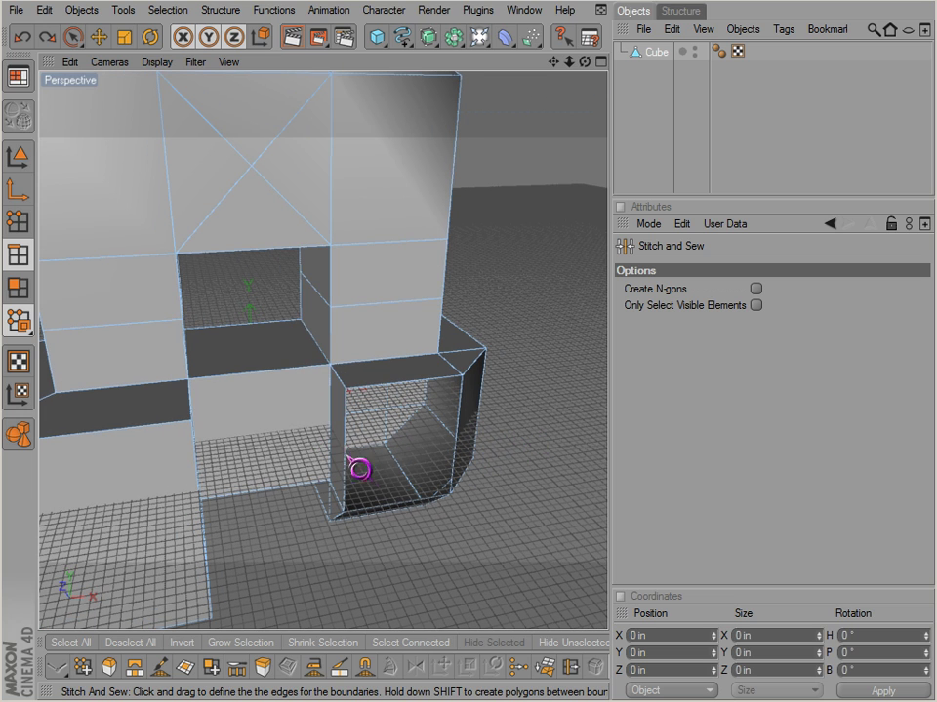
{"action": "key", "text": "b"}
{"action": "left_click_drag", "start_coordinate": [364, 427], "coordinate": [453, 409]}
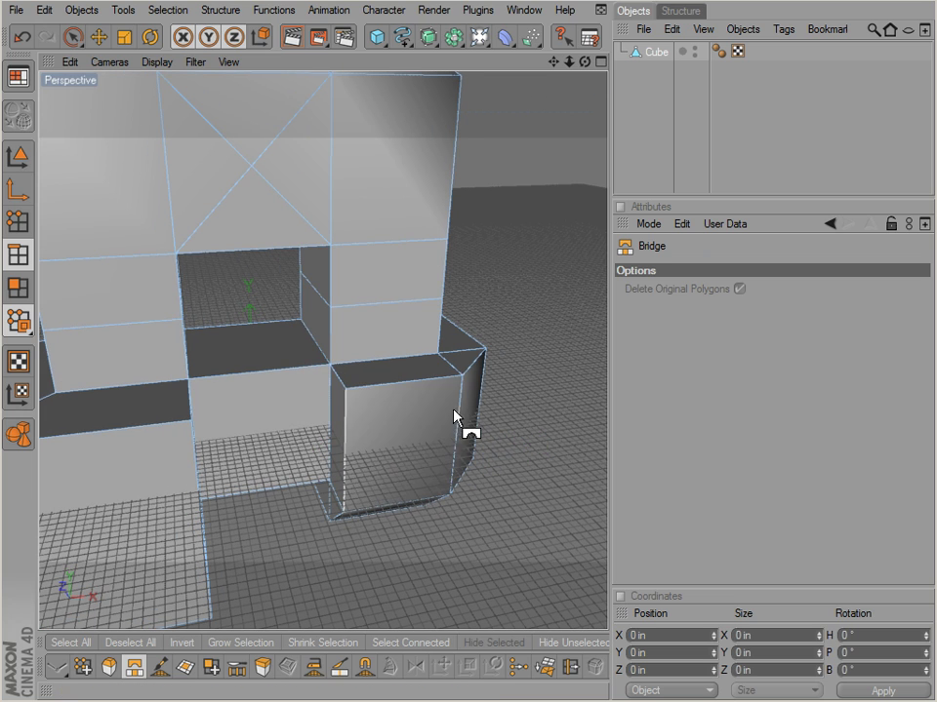
{"action": "middle_click_drag", "start_coordinate": [524, 414], "coordinate": [521, 434], "text": "alt"}
{"action": "key", "text": "ctrl+z"}
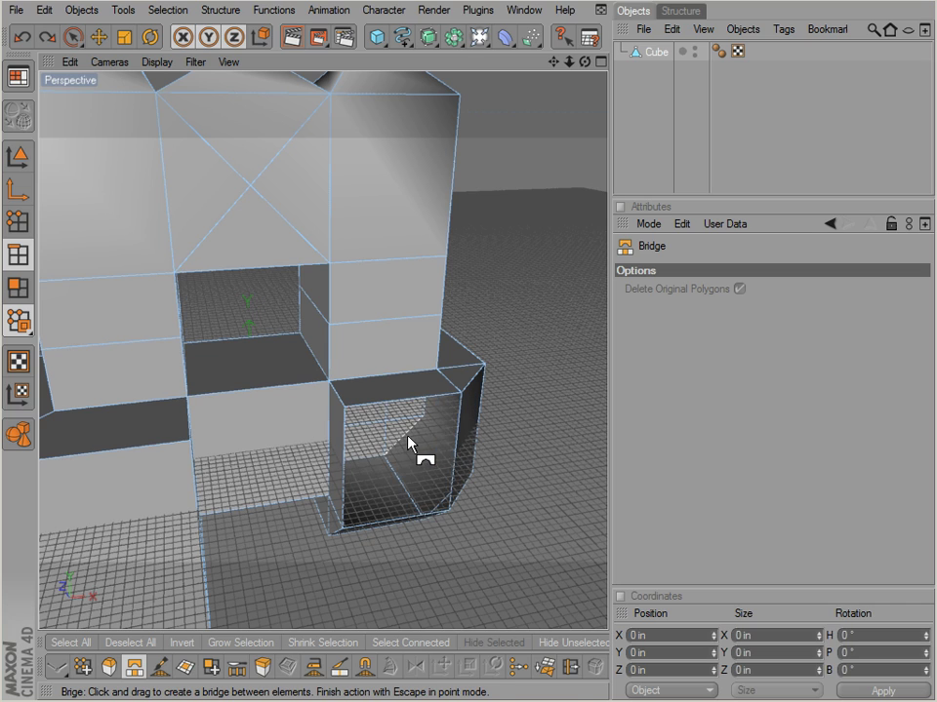
- Stitch one vertical edge of the base block's front opening toward the opposite edge with Stitch and Sew, and undo it
{"action": "right_click", "coordinate": [401, 439]}
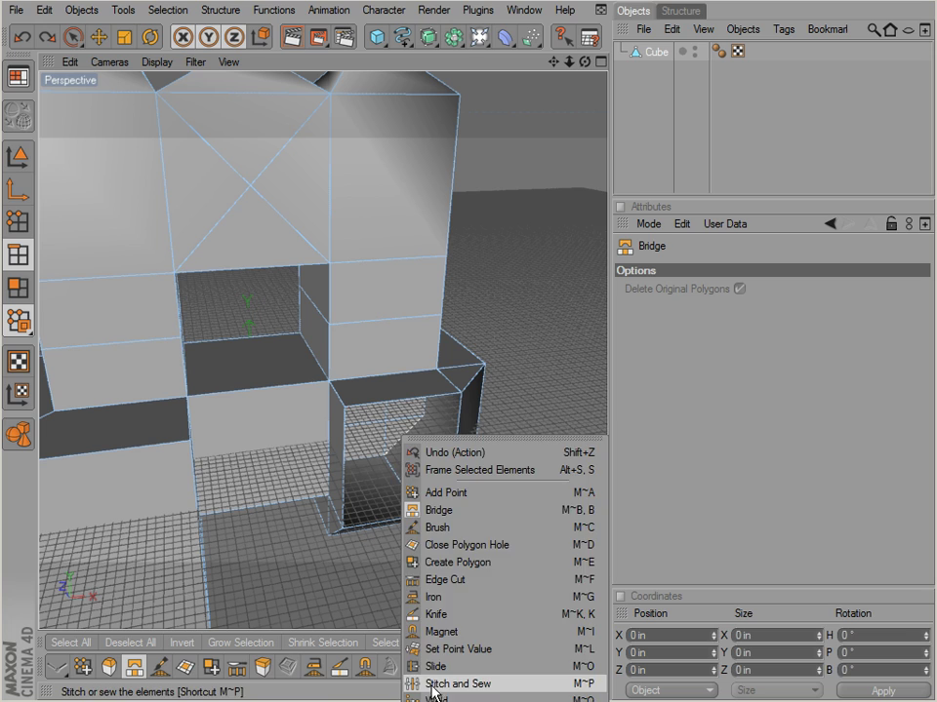
{"action": "left_click", "coordinate": [422, 410]}
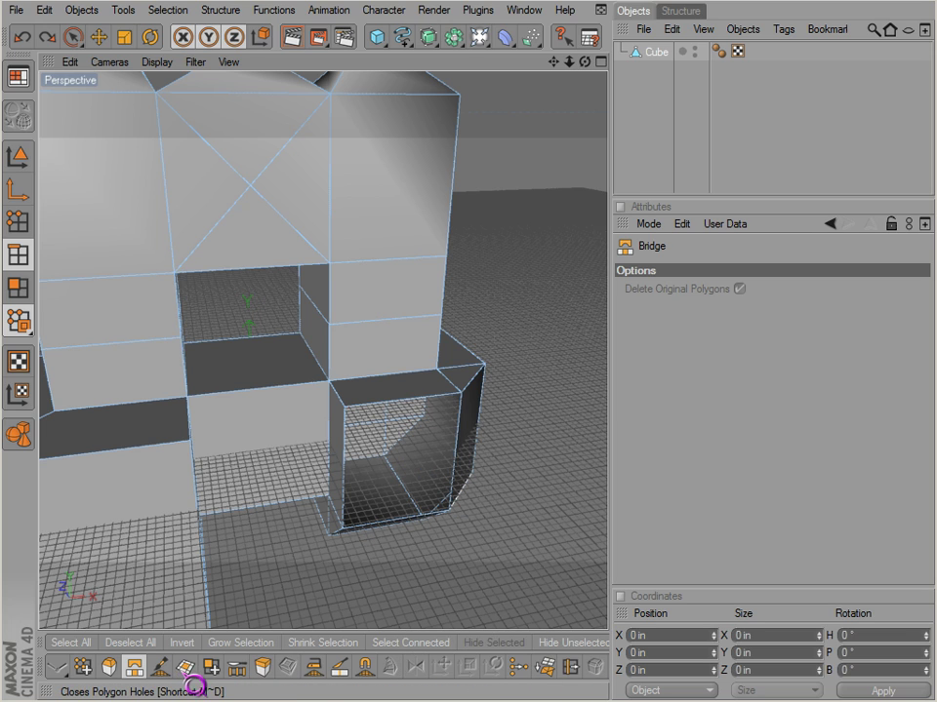
{"action": "left_click_drag", "start_coordinate": [414, 680], "coordinate": [363, 680]}
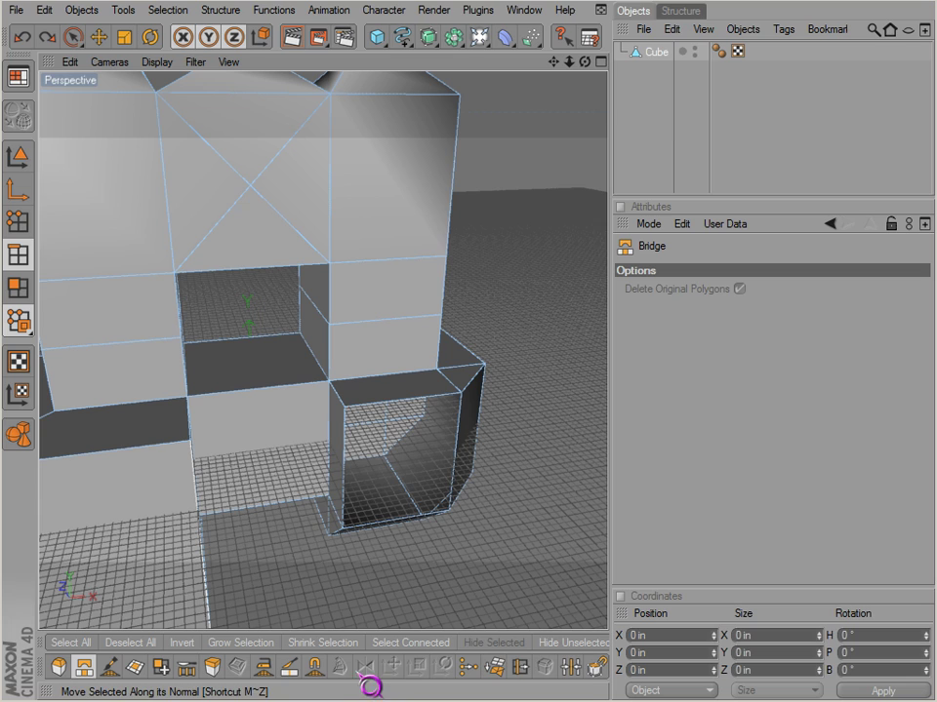
{"action": "left_click", "coordinate": [571, 668]}
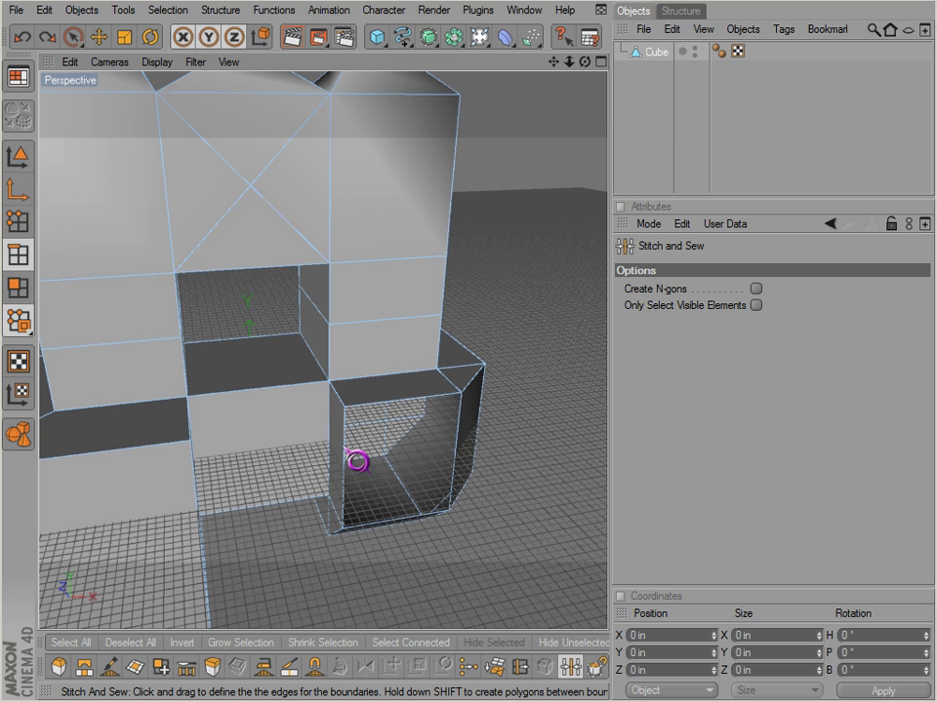
{"action": "left_click_drag", "start_coordinate": [346, 451], "coordinate": [459, 444]}
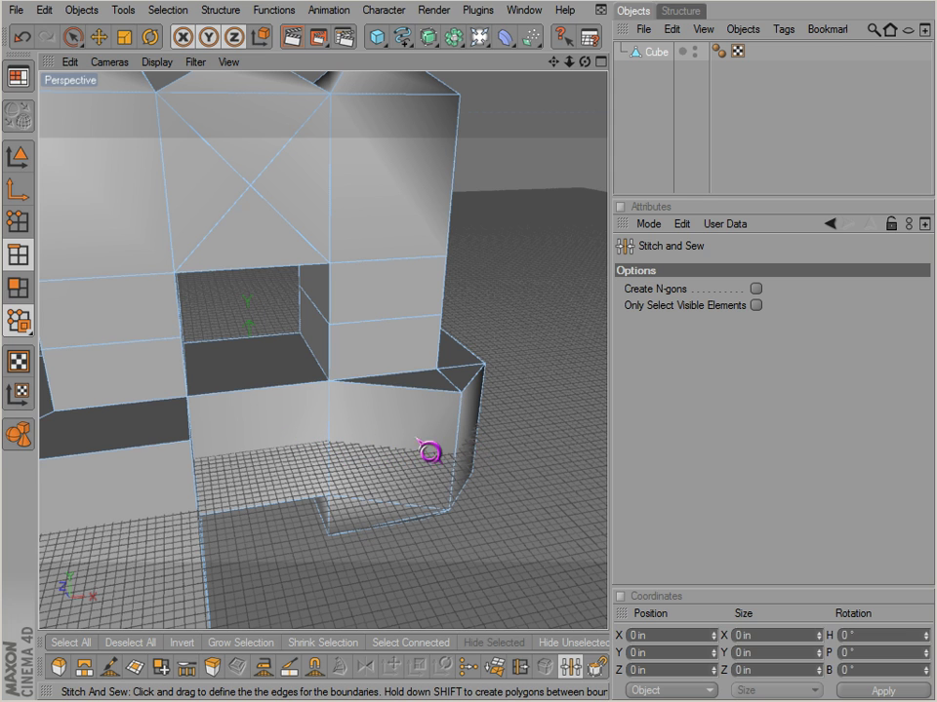
{"action": "middle_click_drag", "start_coordinate": [407, 392], "coordinate": [397, 415], "text": "alt"}
{"action": "left_click_drag", "start_coordinate": [535, 442], "coordinate": [537, 443], "text": "alt"}
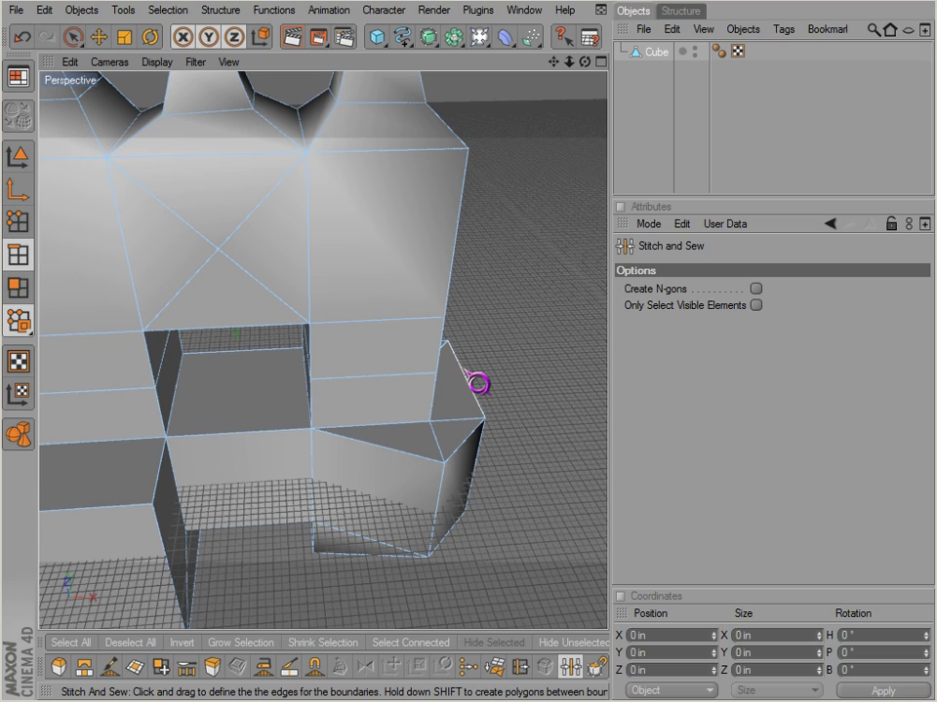
{"action": "key", "text": "ctrl+z"}
{"action": "left_click_drag", "start_coordinate": [205, 385], "coordinate": [525, 432], "text": "alt"}
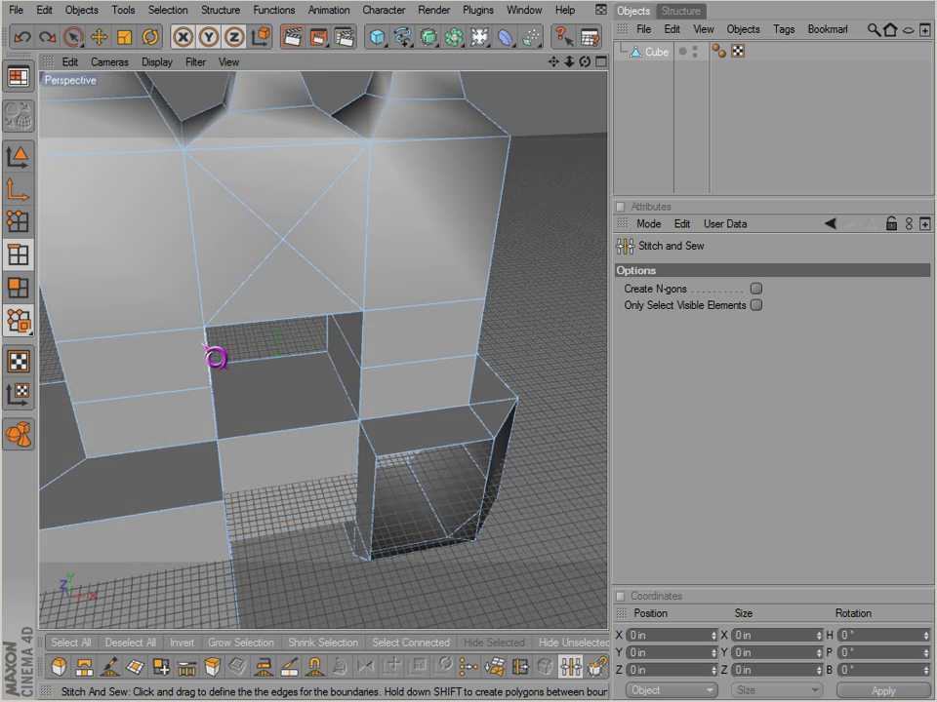
- Try Stitch and Sew across the central window opening and return to Live Selection
{"action": "left_click_drag", "start_coordinate": [215, 358], "coordinate": [533, 439], "text": "alt"}
{"action": "left_click_drag", "start_coordinate": [255, 337], "coordinate": [367, 369]}
{"action": "middle_click_drag", "start_coordinate": [304, 309], "coordinate": [309, 334], "text": "alt"}
{"action": "left_click_drag", "start_coordinate": [309, 333], "coordinate": [331, 340], "text": "alt"}
{"action": "key", "text": "space"}
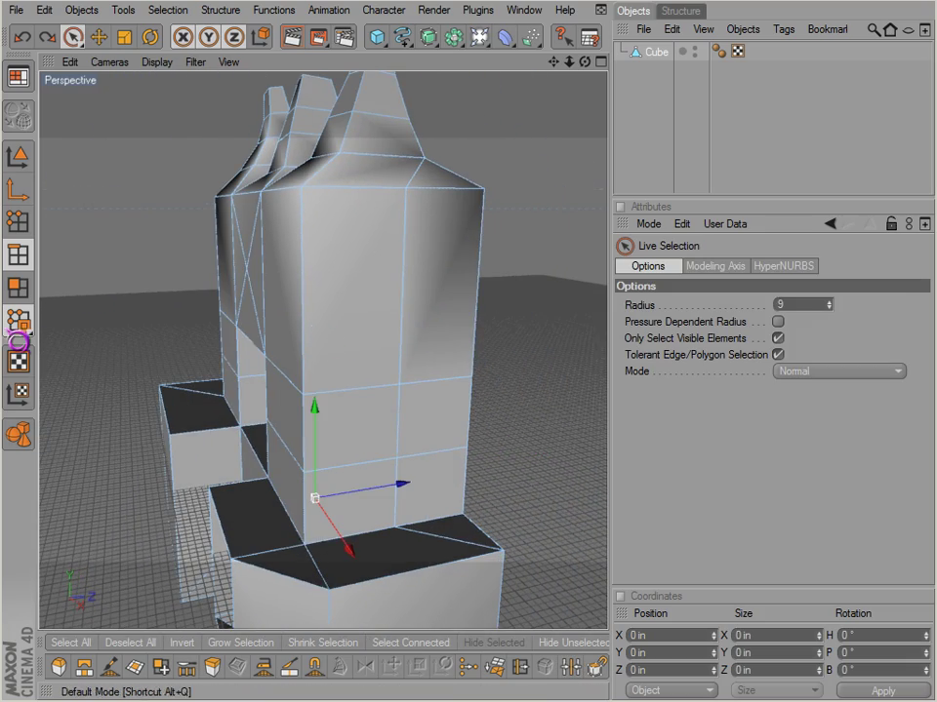
- Select all the side wall faces and inset them with Extrude Inner at an offset of about 62.6 in with 2 subdivisions
{"action": "left_click", "coordinate": [17, 289]}
{"action": "left_click_drag", "start_coordinate": [439, 358], "coordinate": [402, 366]}
{"action": "left_click_drag", "start_coordinate": [399, 468], "coordinate": [395, 478]}
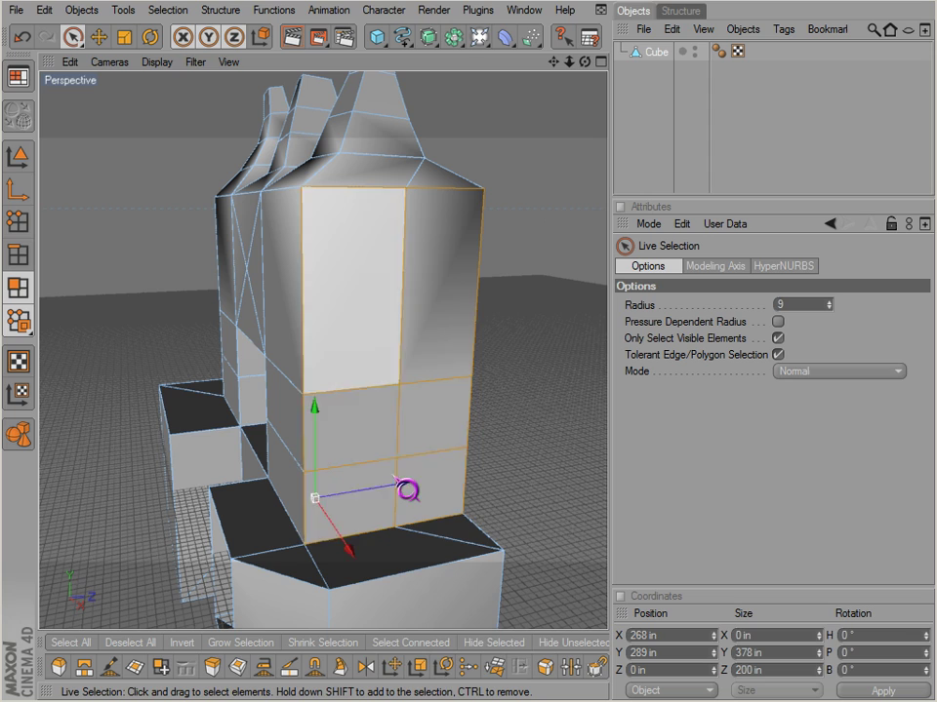
{"action": "right_click", "coordinate": [372, 351]}
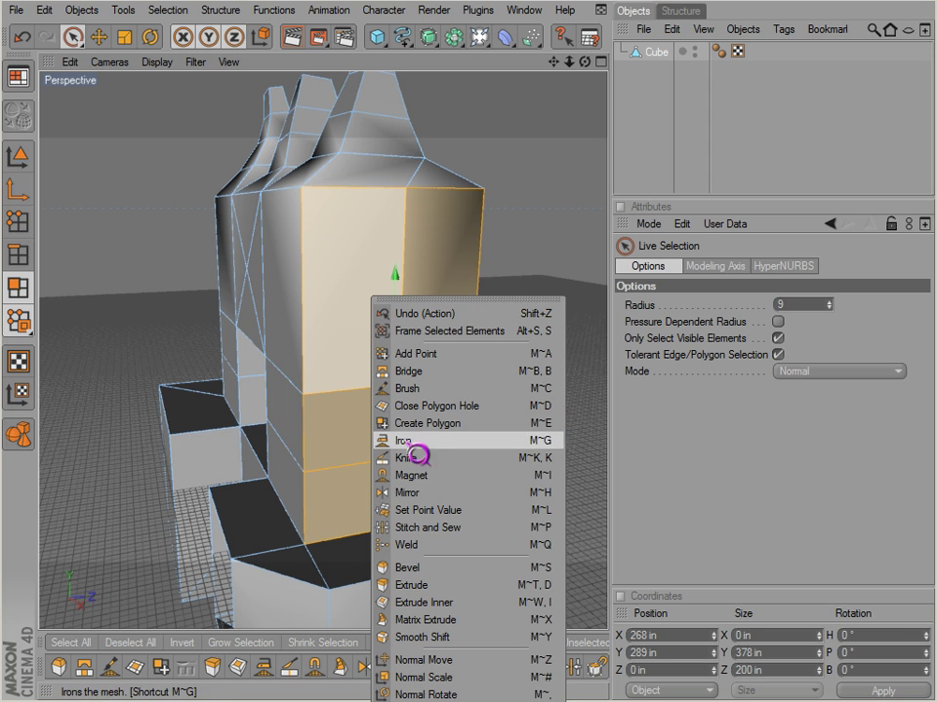
{"action": "left_click", "coordinate": [418, 604]}
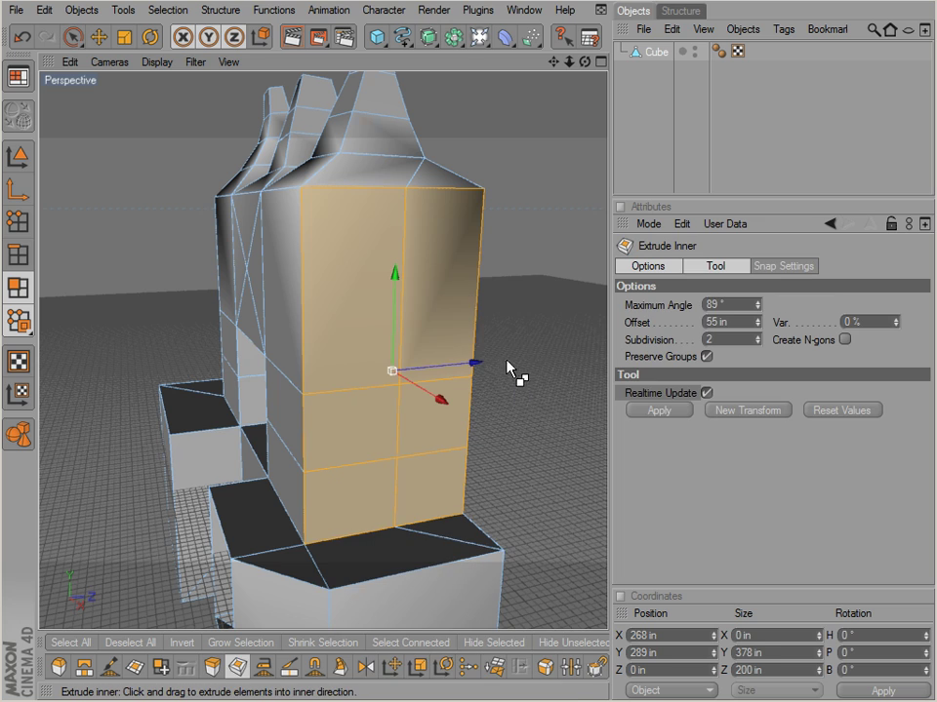
{"action": "left_click_drag", "start_coordinate": [524, 431], "coordinate": [524, 431]}
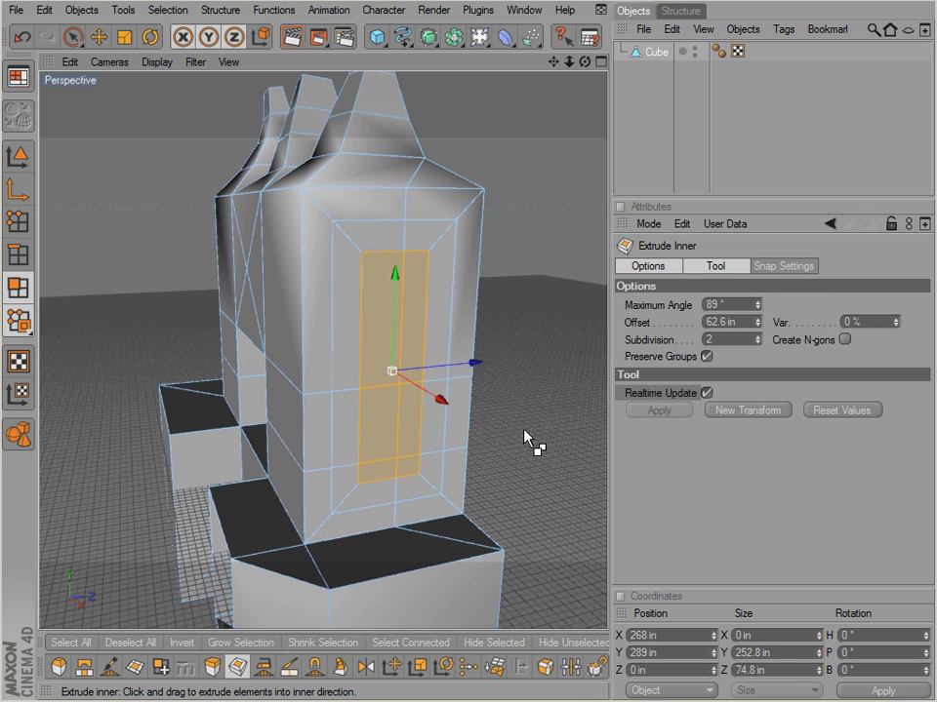
- Delete the lower inner faces on one side of the side wall's inset to open a small hole
{"action": "mouse_move", "coordinate": [367, 438]}
{"action": "left_mouse_down", "text": "alt"}
{"action": "mouse_move", "coordinate": [395, 446]}
{"action": "mouse_move", "coordinate": [376, 448]}
{"action": "mouse_move", "coordinate": [391, 444]}
{"action": "left_mouse_up", "text": "alt"}
{"action": "key", "text": "space"}
{"action": "left_click", "coordinate": [388, 446]}
{"action": "key", "text": "Delete"}
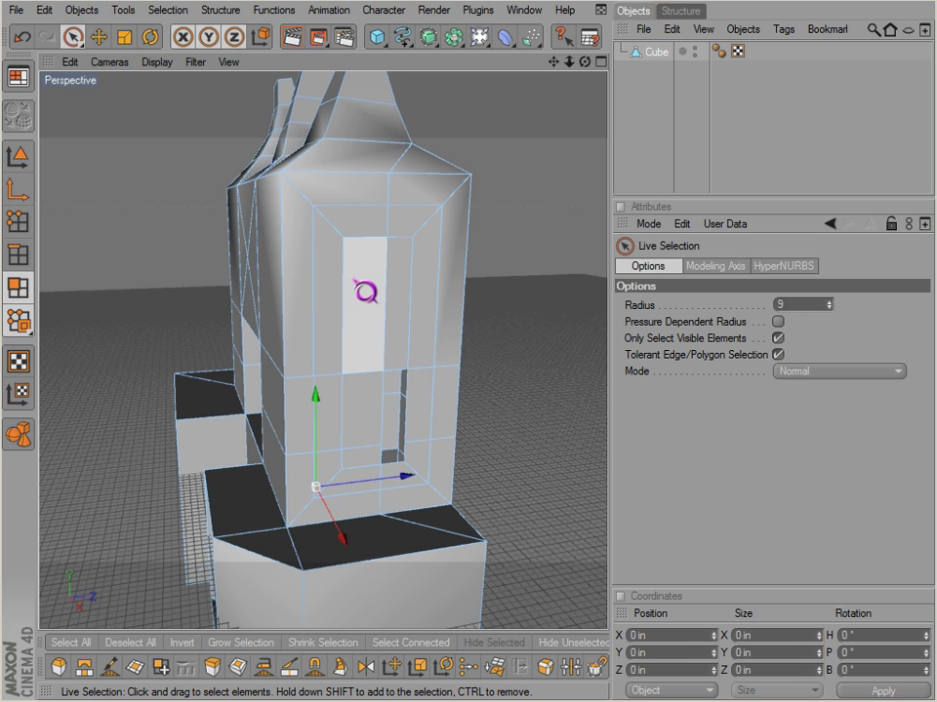
- Close the small hole in the side wall's inset using Stitch and Sew in edge mode
{"action": "right_click", "coordinate": [383, 339]}
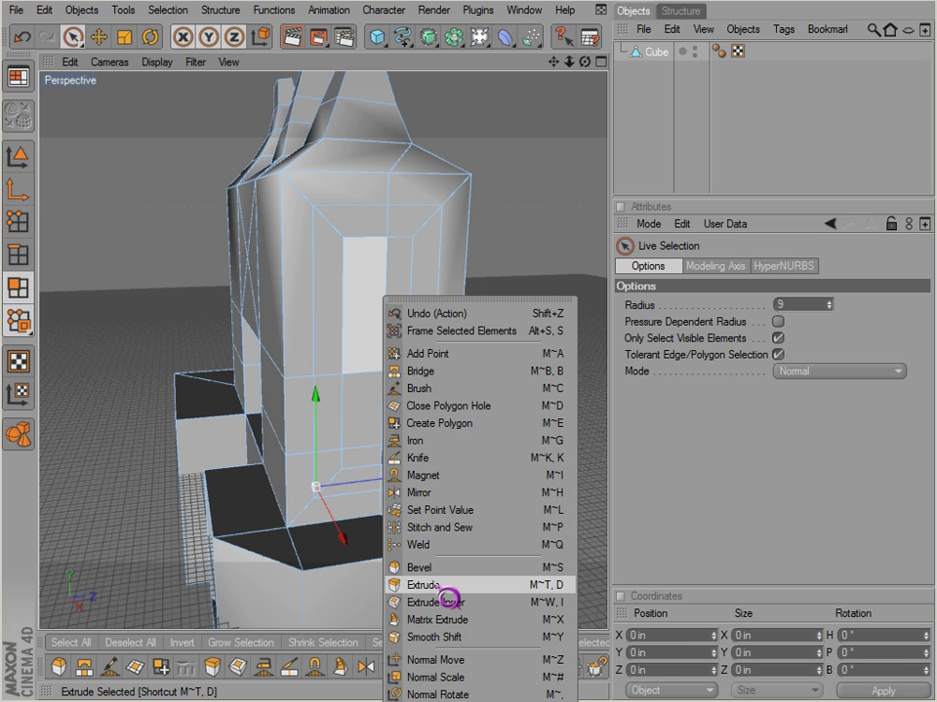
{"action": "left_click", "coordinate": [439, 586]}
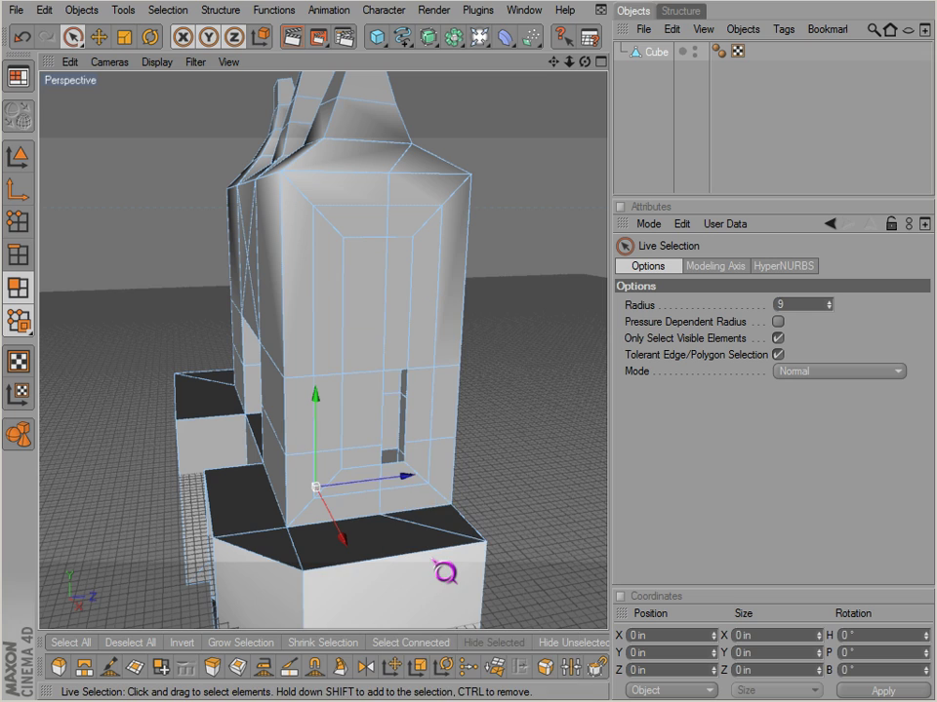
{"action": "right_click", "coordinate": [429, 371]}
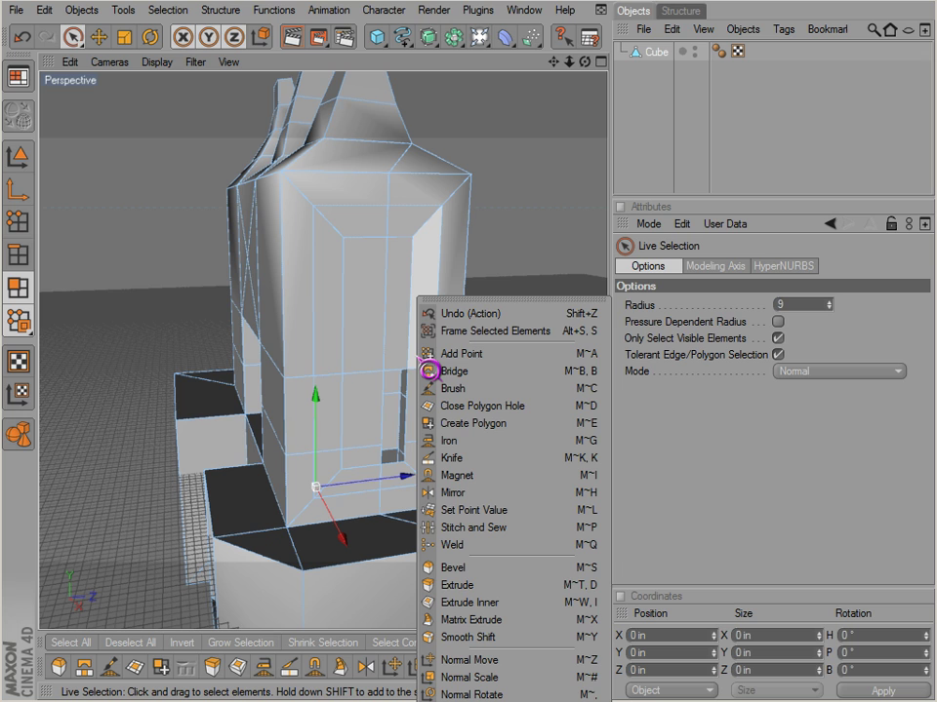
{"action": "key", "text": "Escape"}
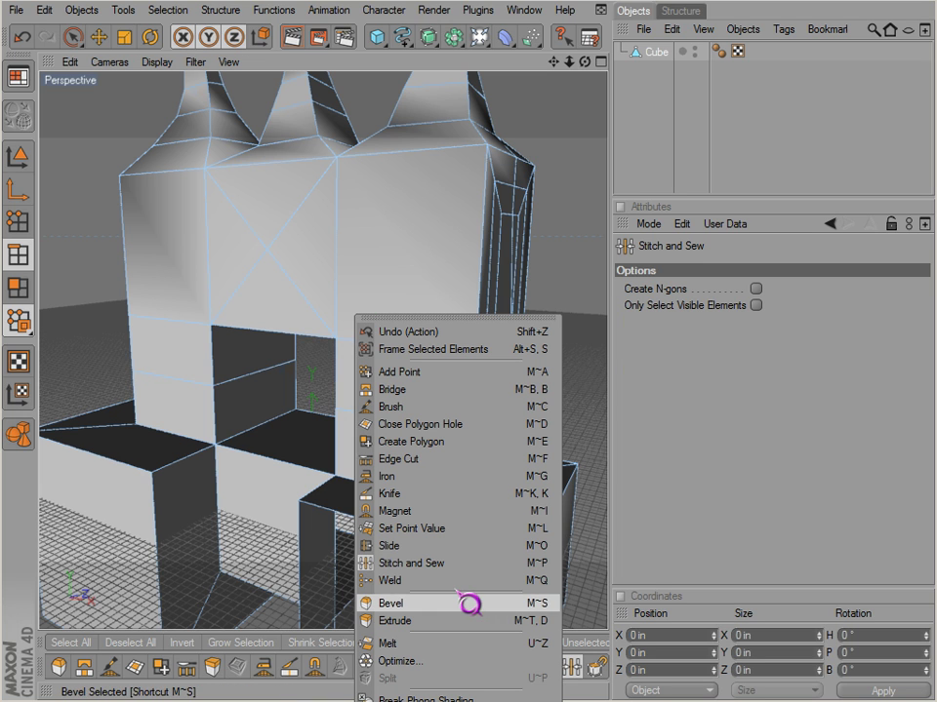
{"action": "left_click", "coordinate": [212, 350]}
- Weld the side wall inset's two lower inner points on the front side onto the wall's bottom front corner in point mode
{"action": "left_click", "coordinate": [24, 299]}
{"action": "right_click", "coordinate": [250, 166]}
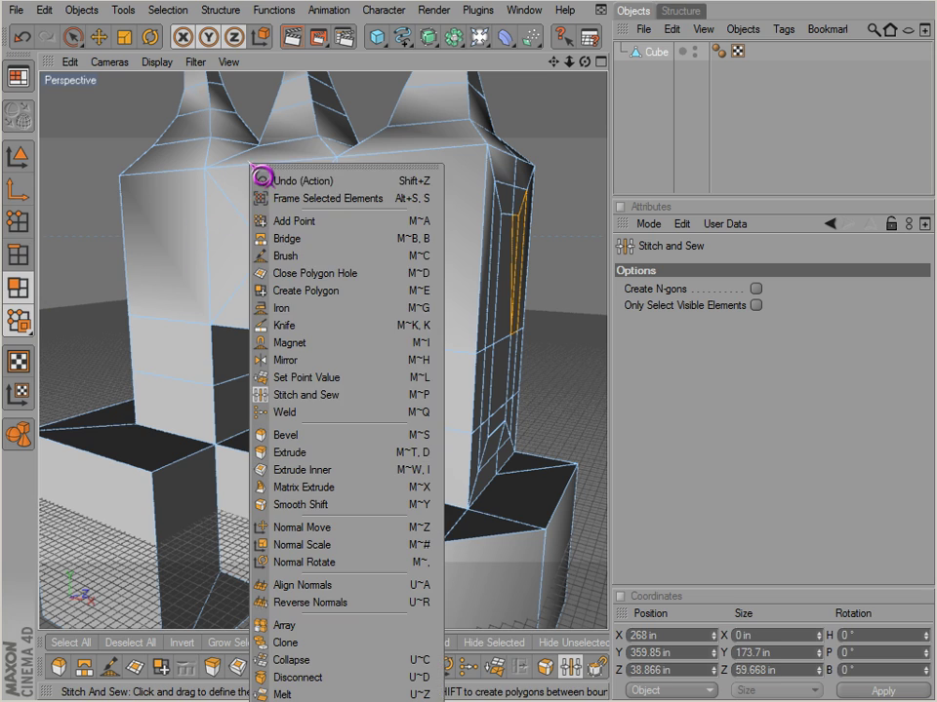
{"action": "left_click", "coordinate": [301, 418]}
{"action": "scroll", "coordinate": [414, 422], "scroll_direction": "down", "scroll_amount": 4}
{"action": "left_click_drag", "start_coordinate": [524, 432], "coordinate": [524, 431], "text": "alt"}
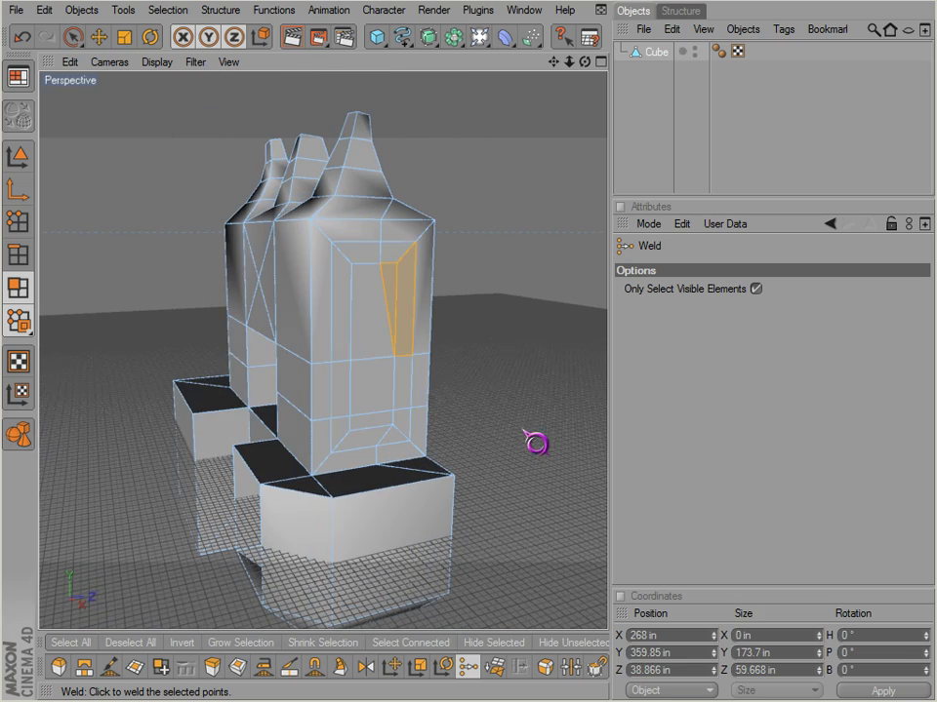
{"action": "left_click", "coordinate": [27, 223]}
{"action": "left_click_drag", "start_coordinate": [395, 395], "coordinate": [522, 429], "text": "alt"}
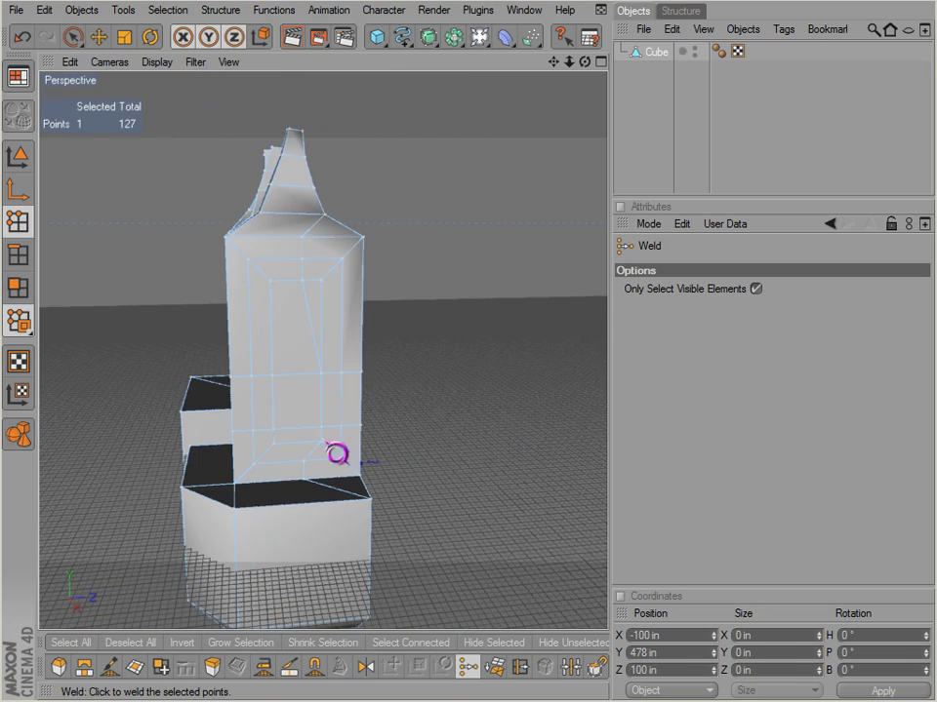
{"action": "key", "text": "space"}
{"action": "left_click_drag", "start_coordinate": [271, 455], "coordinate": [261, 462]}
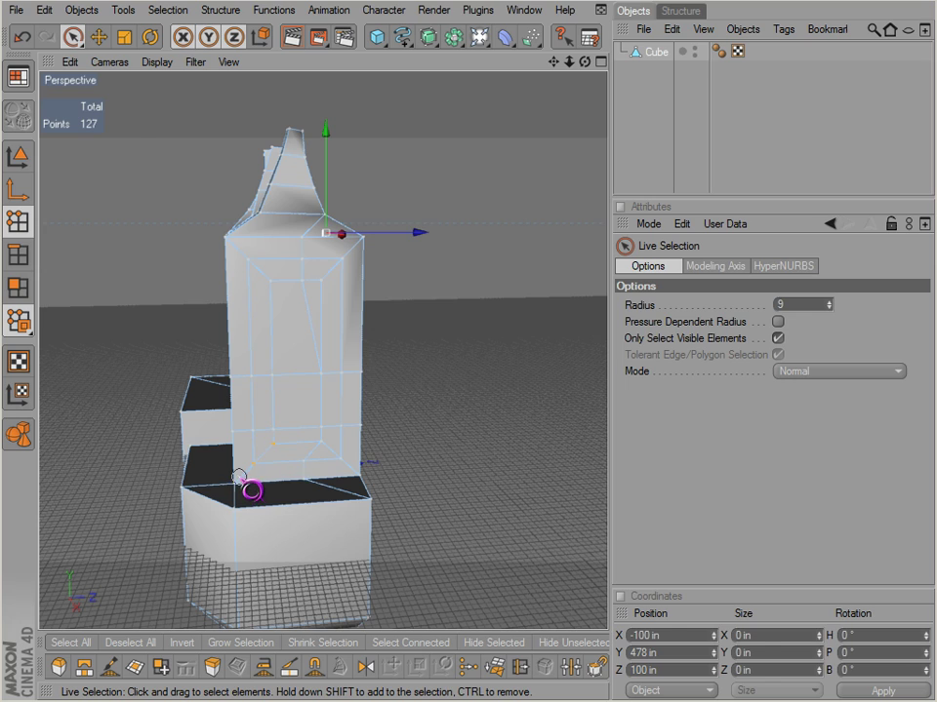
{"action": "left_click", "coordinate": [252, 491]}
{"action": "key", "text": "space"}
{"action": "left_click", "coordinate": [236, 483]}
{"action": "key", "text": "space"}
- Weld the two inset points on the lower horizontal edge line onto the side wall's front vertical edge
{"action": "left_click", "coordinate": [264, 430]}
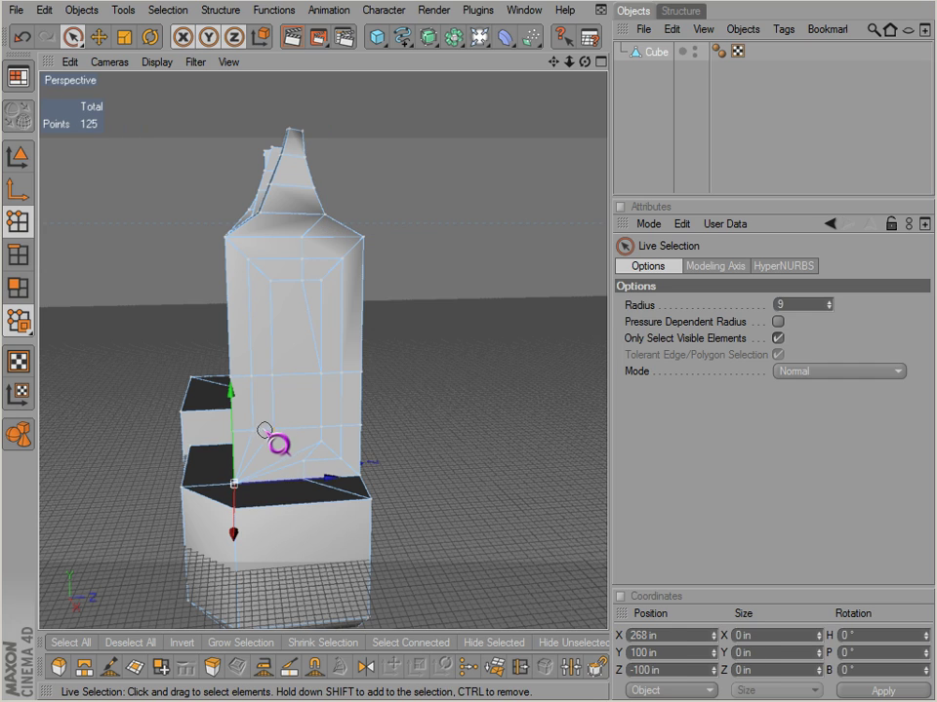
{"action": "left_click_drag", "start_coordinate": [235, 431], "coordinate": [275, 441]}
{"action": "left_click_drag", "start_coordinate": [276, 441], "coordinate": [524, 430], "text": "alt"}
{"action": "key", "text": "space"}
{"action": "left_click", "coordinate": [234, 436]}
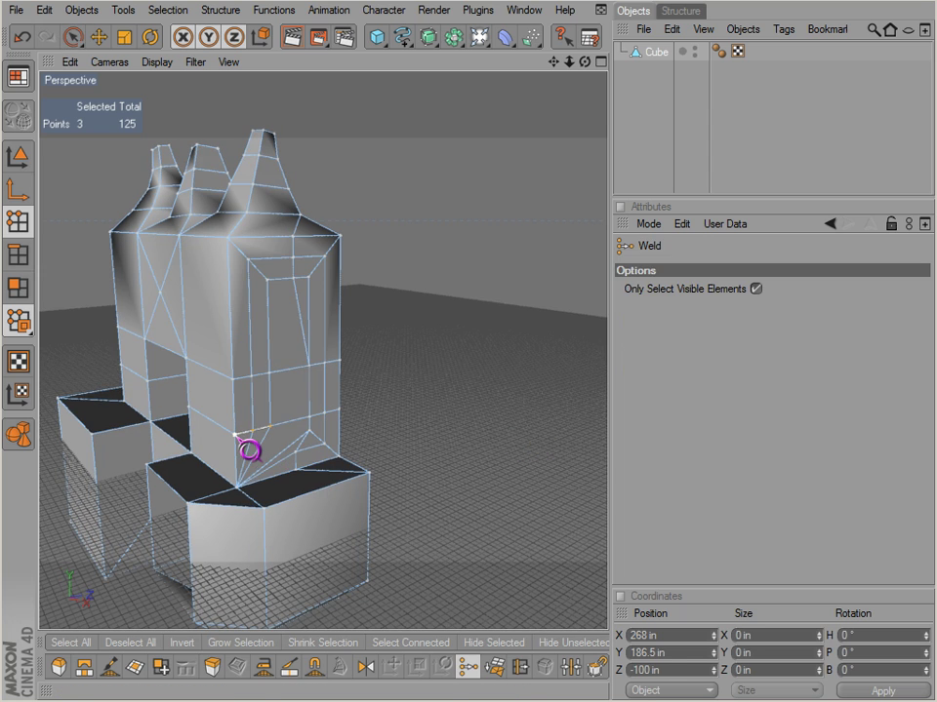
- Weld the two inset points on the next horizontal edge line up onto the side wall's front vertical edge
{"action": "key", "text": "space"}
{"action": "left_click_drag", "start_coordinate": [288, 380], "coordinate": [236, 379]}
{"action": "key", "text": "space"}
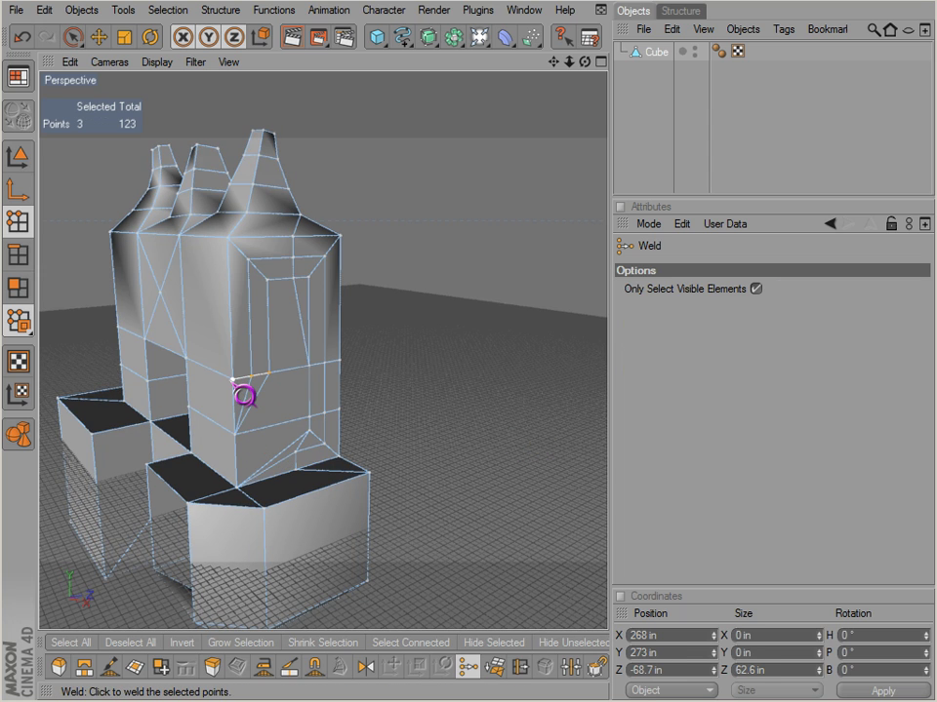
{"action": "left_click", "coordinate": [232, 382]}
{"action": "key", "text": "space"}
- Select all the remaining side wall faces in polygon mode and delete them to open the wall
{"action": "left_click_drag", "start_coordinate": [308, 425], "coordinate": [525, 431], "text": "alt"}
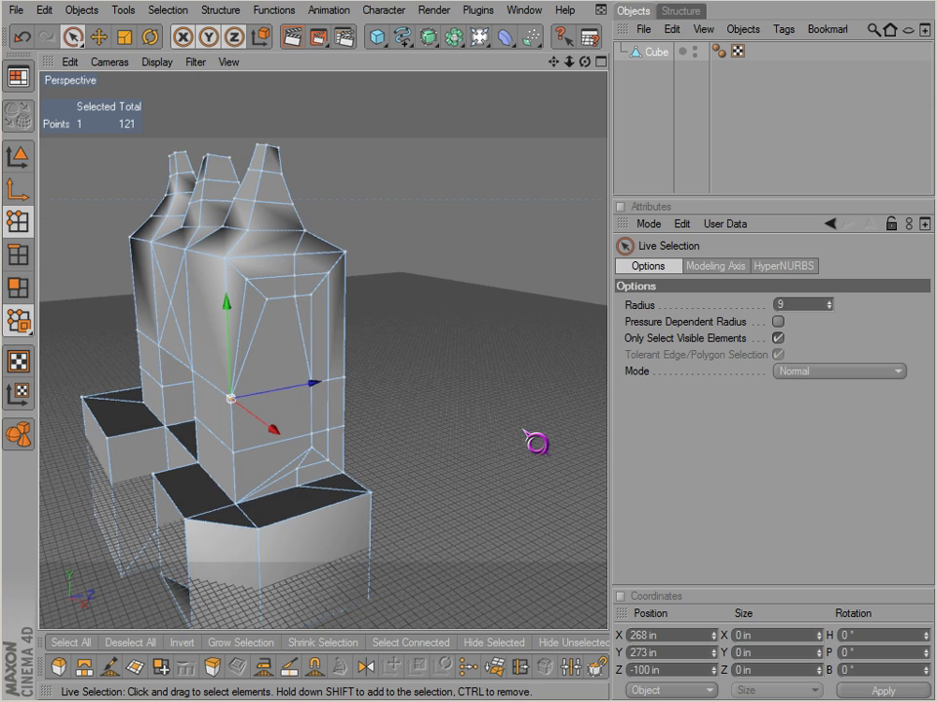
{"action": "left_click", "coordinate": [21, 296]}
{"action": "left_click", "coordinate": [281, 310]}
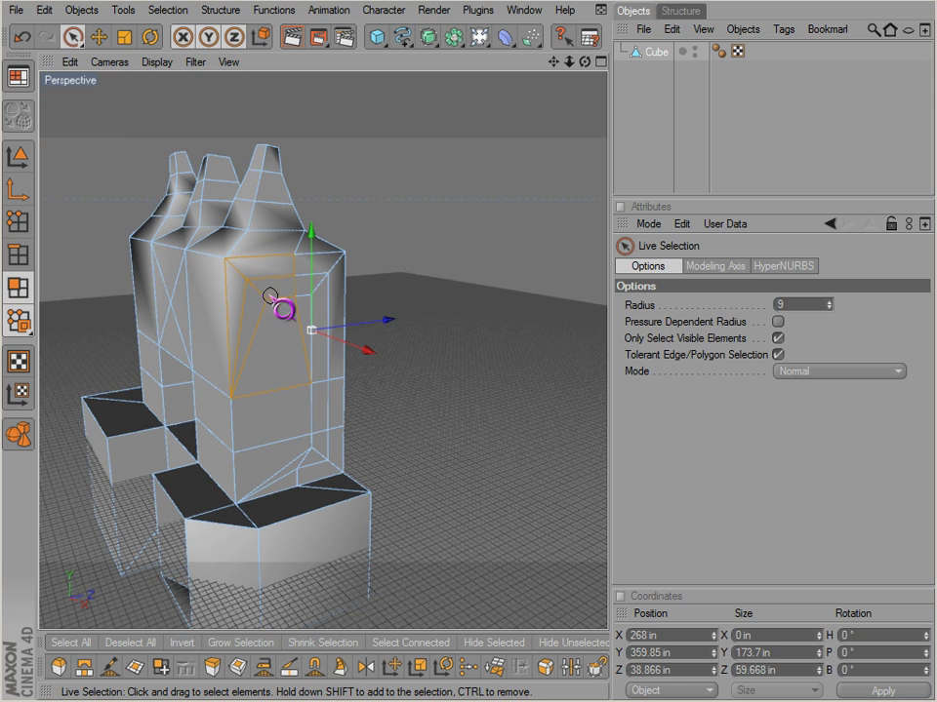
{"action": "mouse_move", "coordinate": [325, 293]}
{"action": "left_mouse_down"}
{"action": "mouse_move", "coordinate": [305, 448]}
{"action": "mouse_move", "coordinate": [276, 441]}
{"action": "left_mouse_up"}
{"action": "left_click_drag", "start_coordinate": [276, 435], "coordinate": [524, 432], "text": "alt"}
{"action": "key", "text": "Delete"}
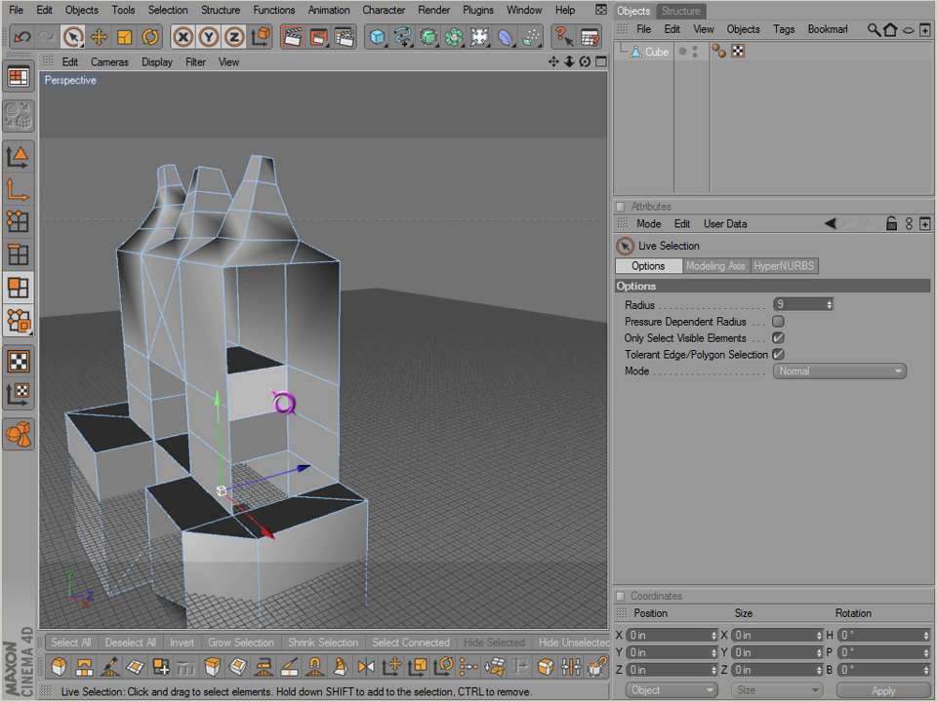
- Bridge the front and back vertical edges of the open side wall to rebuild its upper and middle panels
{"action": "left_click_drag", "start_coordinate": [287, 404], "coordinate": [273, 352], "text": "alt"}
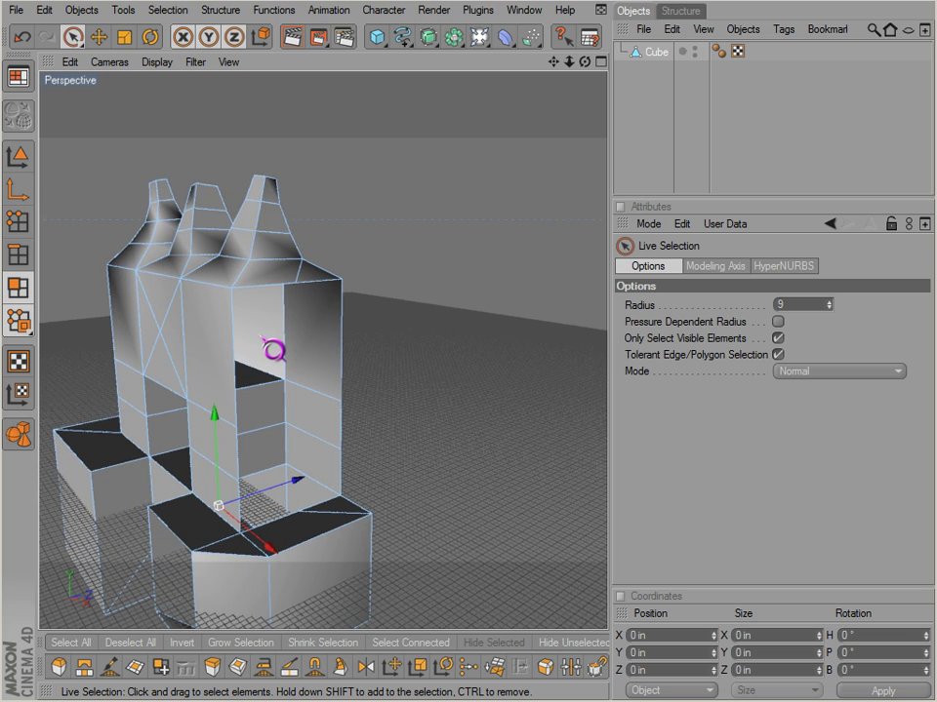
{"action": "key", "text": "b"}
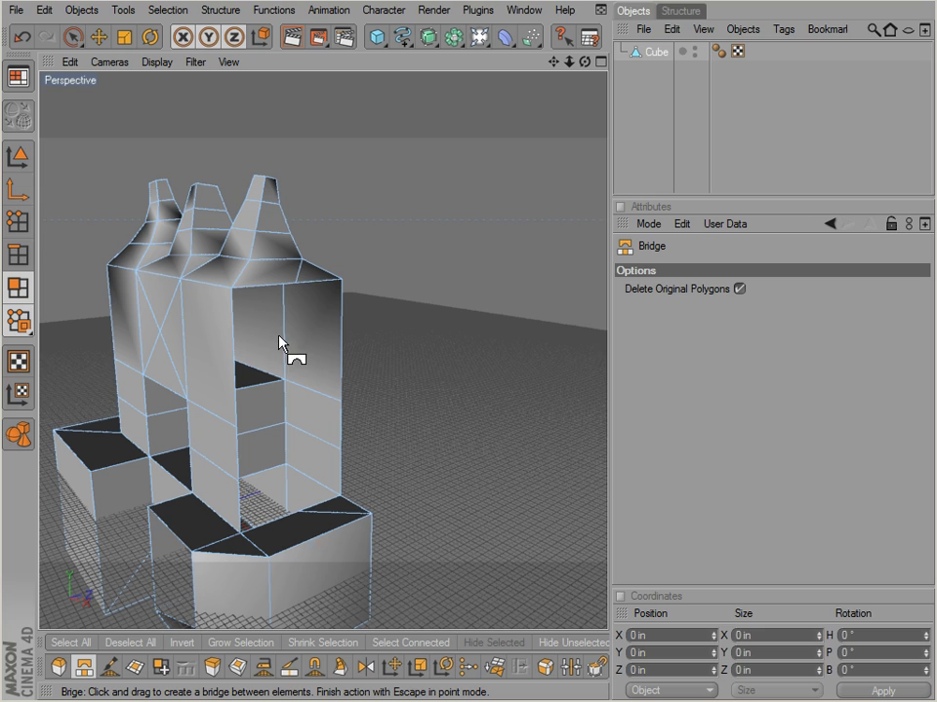
{"action": "left_click", "coordinate": [21, 257]}
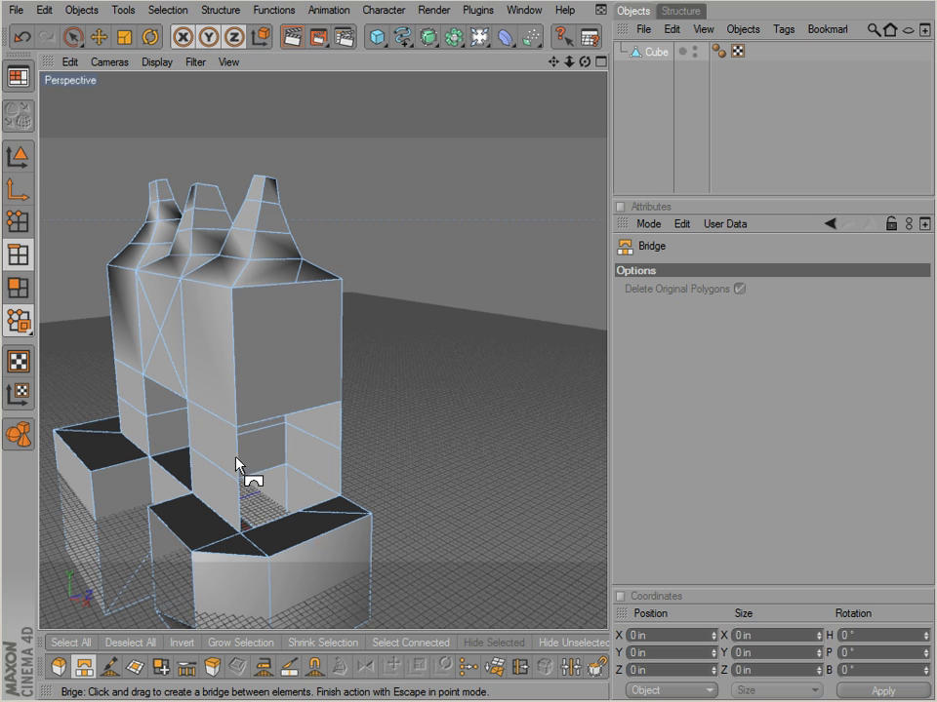
{"action": "left_click_drag", "start_coordinate": [241, 466], "coordinate": [340, 439]}
- Fill the remaining opening at the bottom of the side wall with Close Polygon Hole
{"action": "right_click", "coordinate": [341, 437]}
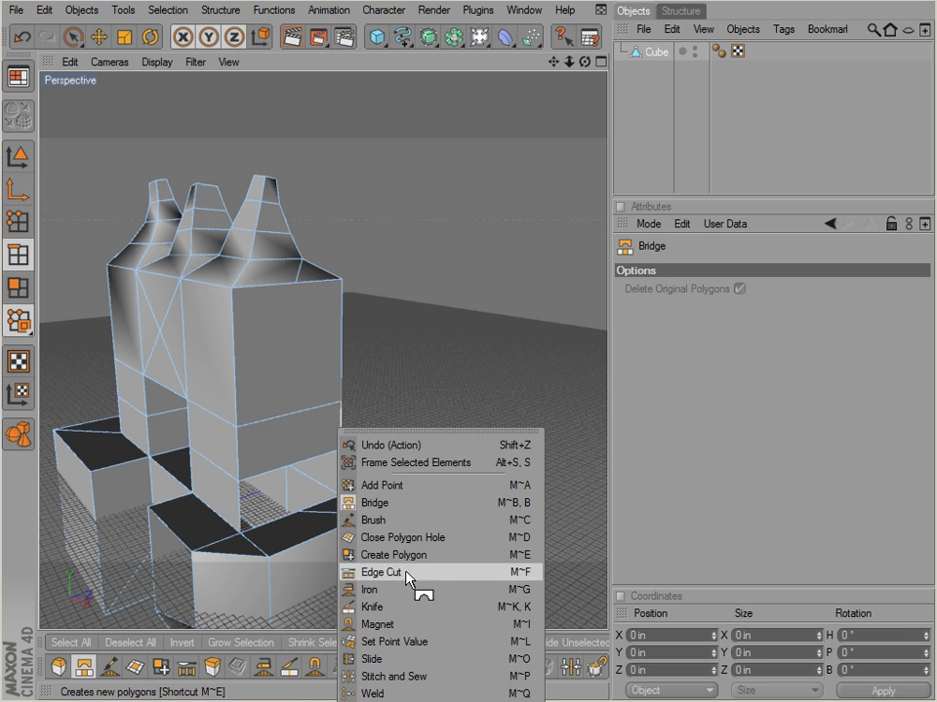
{"action": "left_click", "coordinate": [382, 537]}
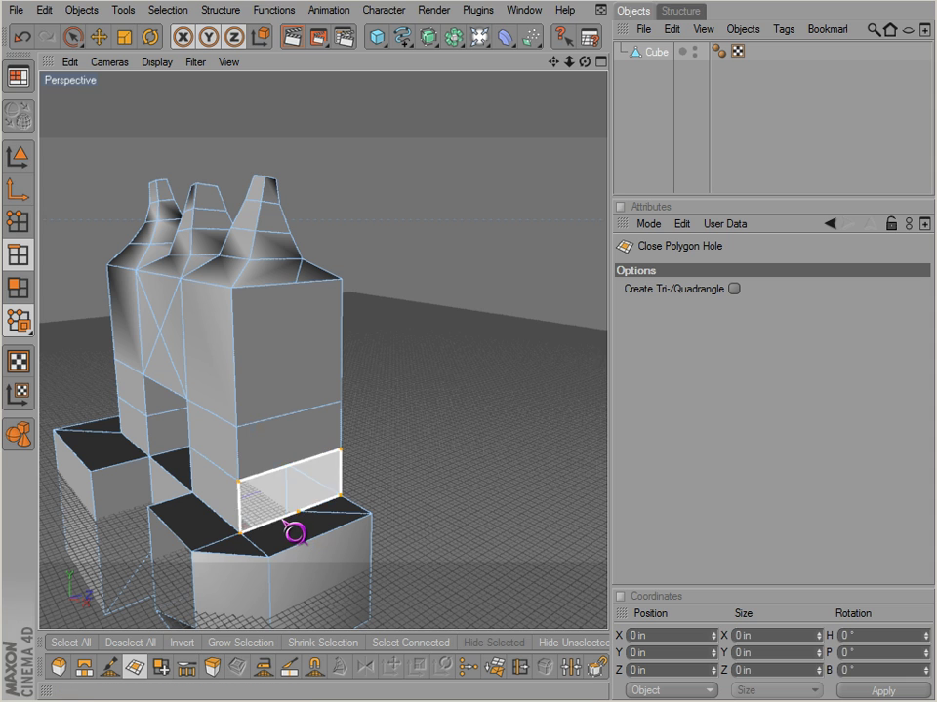
{"action": "left_click", "coordinate": [294, 531]}
{"action": "scroll", "coordinate": [523, 430], "scroll_direction": "down", "scroll_amount": 1}
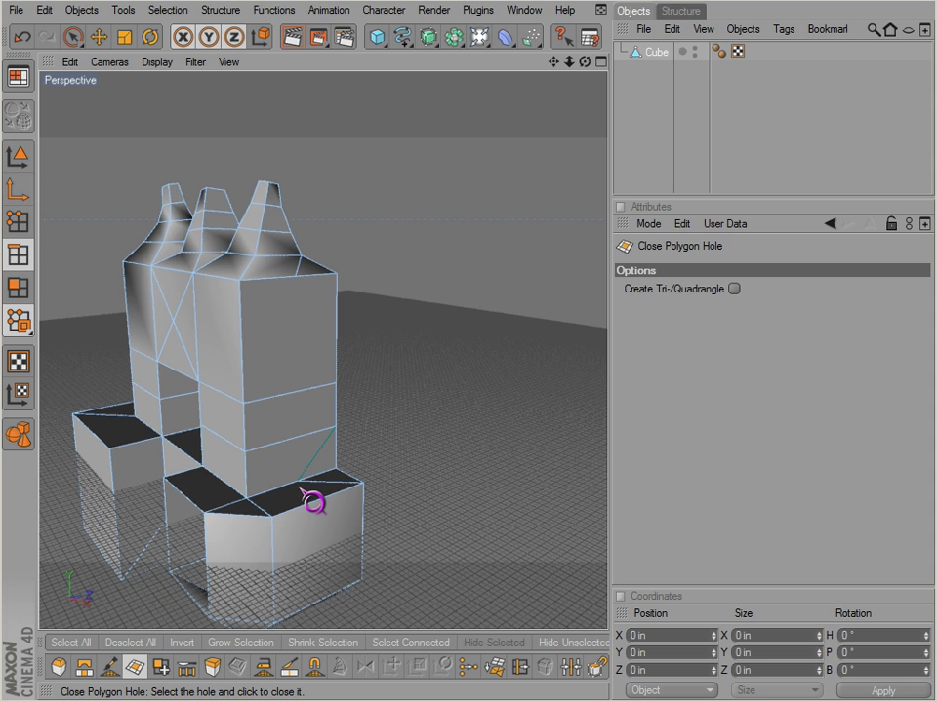
{"action": "left_click_drag", "start_coordinate": [301, 489], "coordinate": [523, 425], "text": "alt"}
- Select the lowest side wall panel in polygon mode and convert its n-gon into regular polygons
{"action": "left_click", "coordinate": [15, 297]}
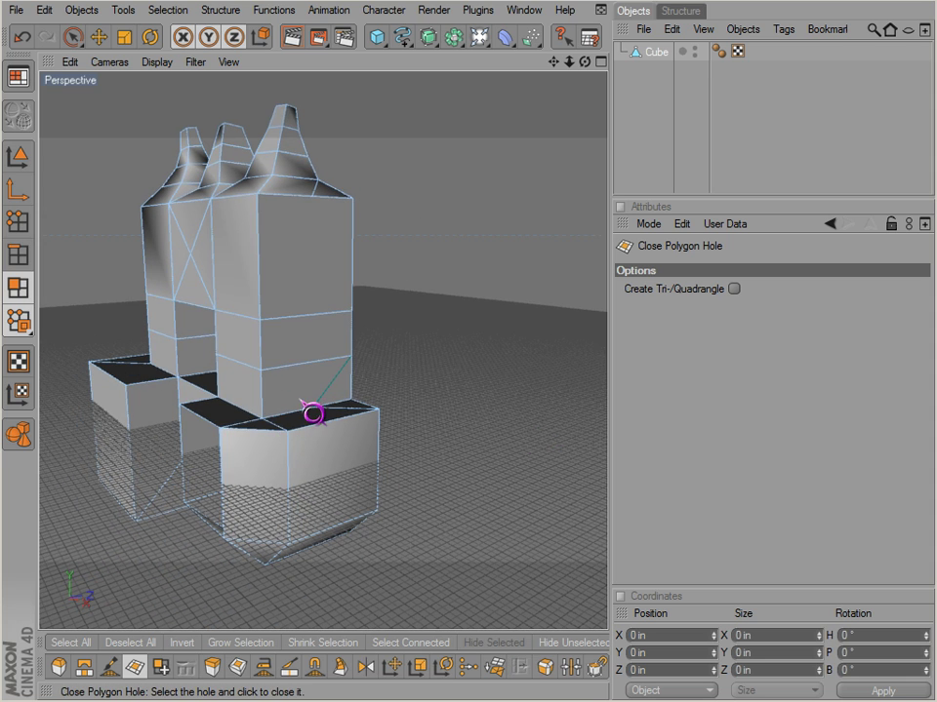
{"action": "scroll", "coordinate": [307, 398], "scroll_direction": "up", "scroll_amount": 2}
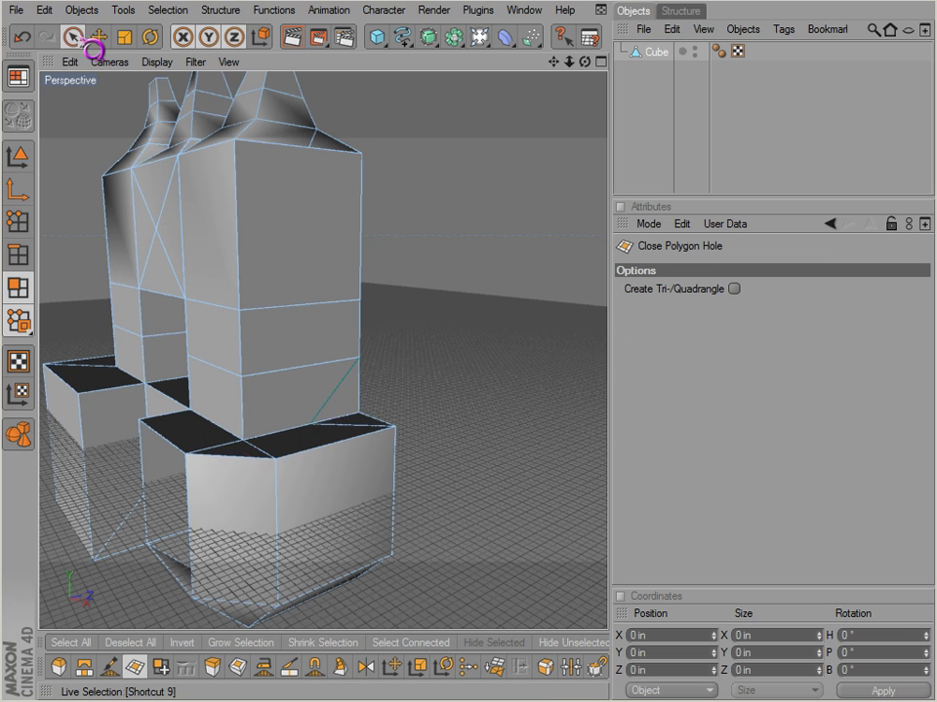
{"action": "left_click", "coordinate": [83, 41]}
{"action": "left_click", "coordinate": [352, 406]}
{"action": "middle_click_drag", "start_coordinate": [333, 477], "coordinate": [336, 374], "text": "alt"}
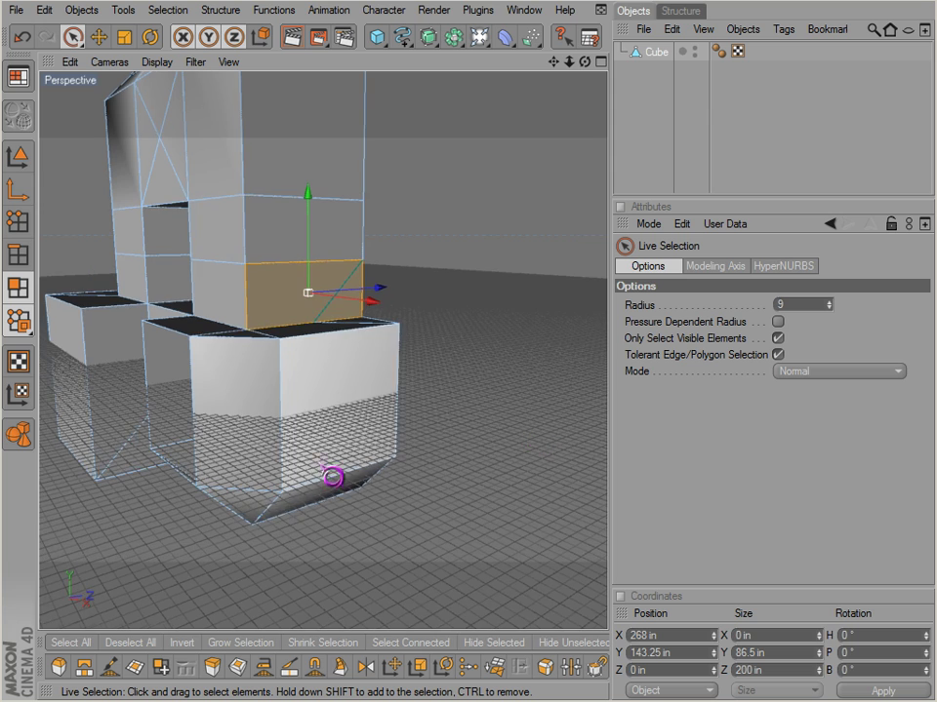
{"action": "left_click_drag", "start_coordinate": [333, 478], "coordinate": [536, 441], "text": "alt"}
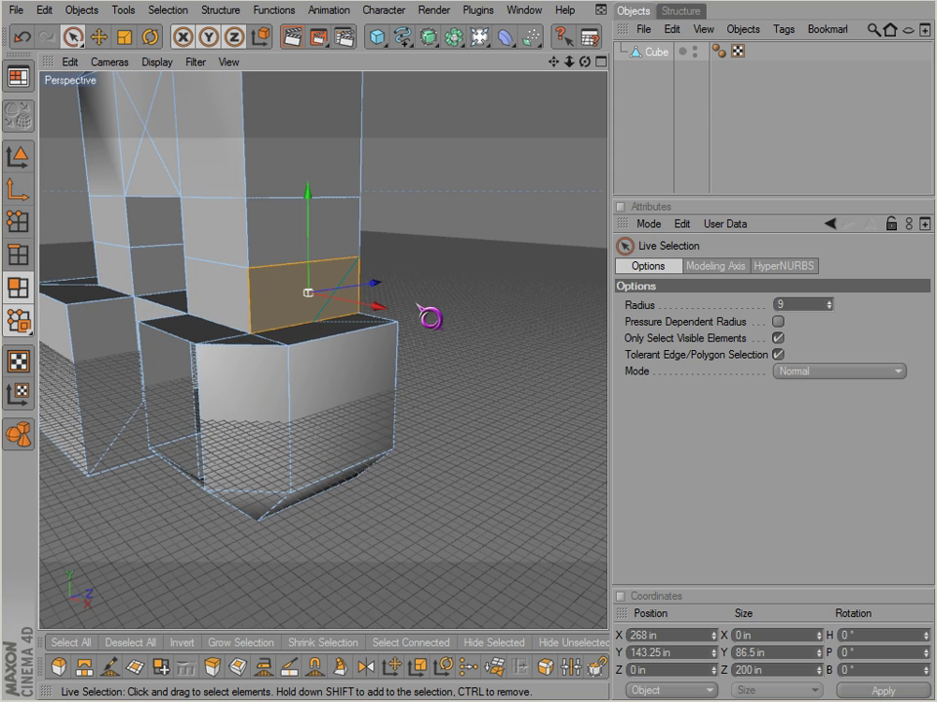
{"action": "right_click", "coordinate": [376, 86]}
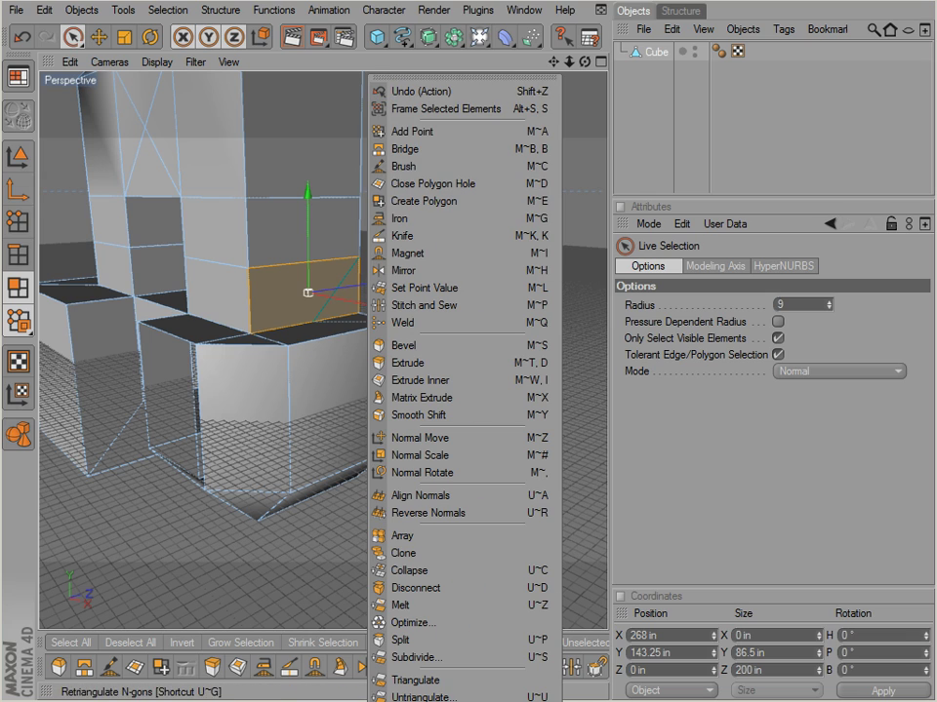
{"action": "right_click", "coordinate": [314, 85]}
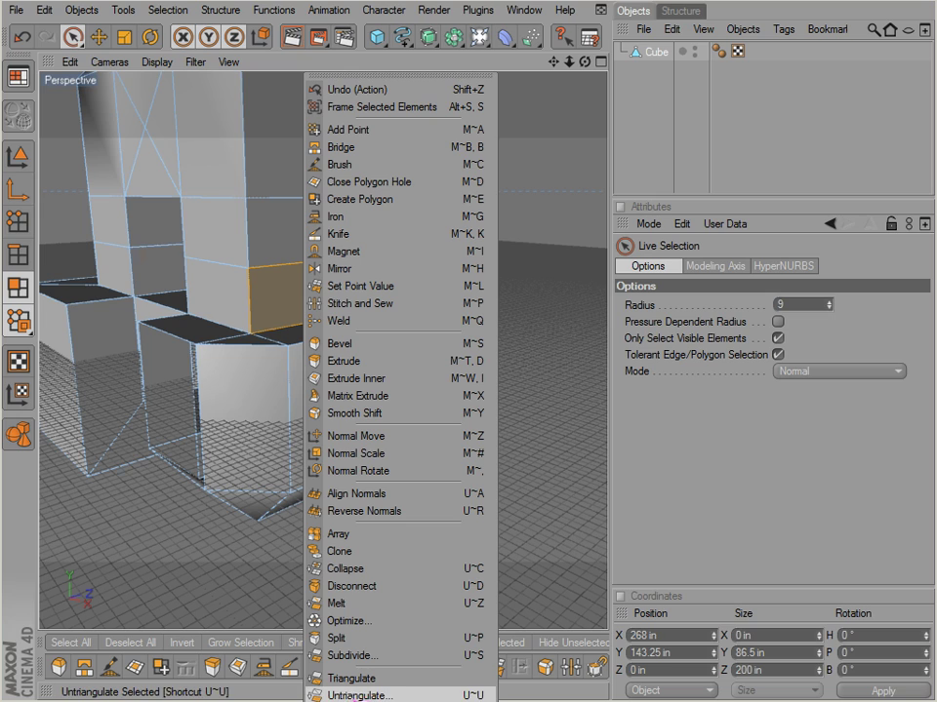
{"action": "left_click", "coordinate": [360, 701]}
{"action": "left_click_drag", "start_coordinate": [571, 429], "coordinate": [324, 402], "text": "alt"}
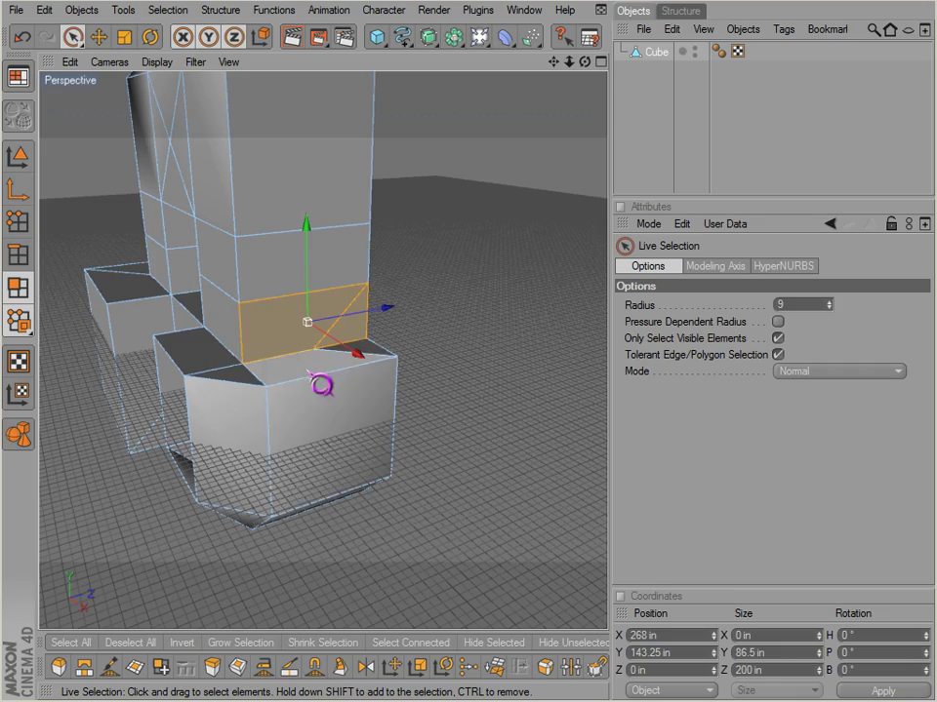
- Weld the extra point in the middle of the side wall's bottom edge onto the bottom back corner
{"action": "left_click_drag", "start_coordinate": [536, 441], "coordinate": [225, 383], "text": "alt"}
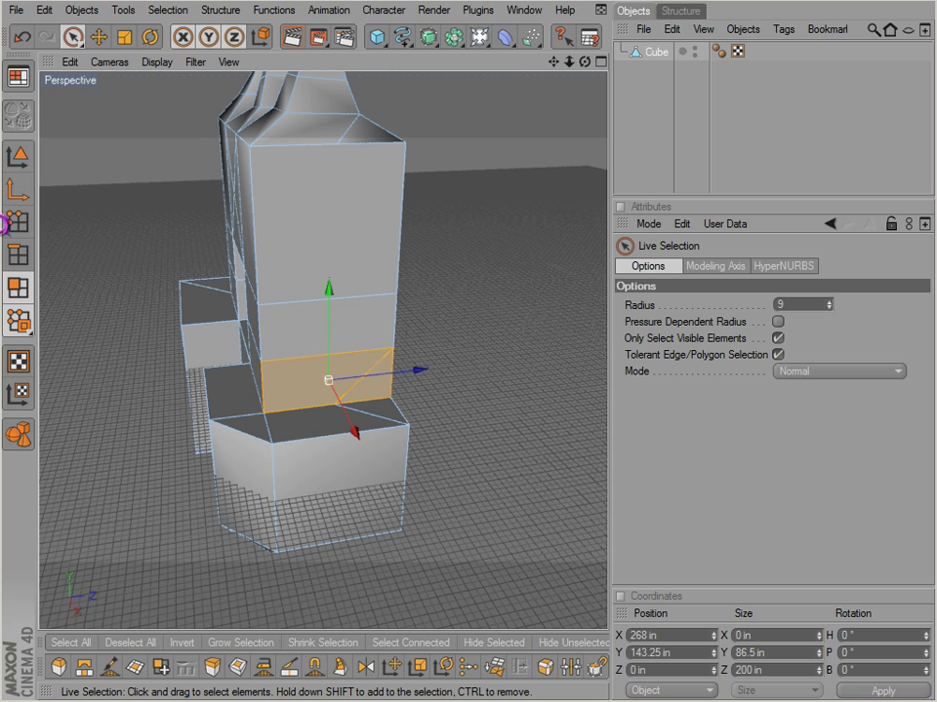
{"action": "left_click", "coordinate": [18, 222]}
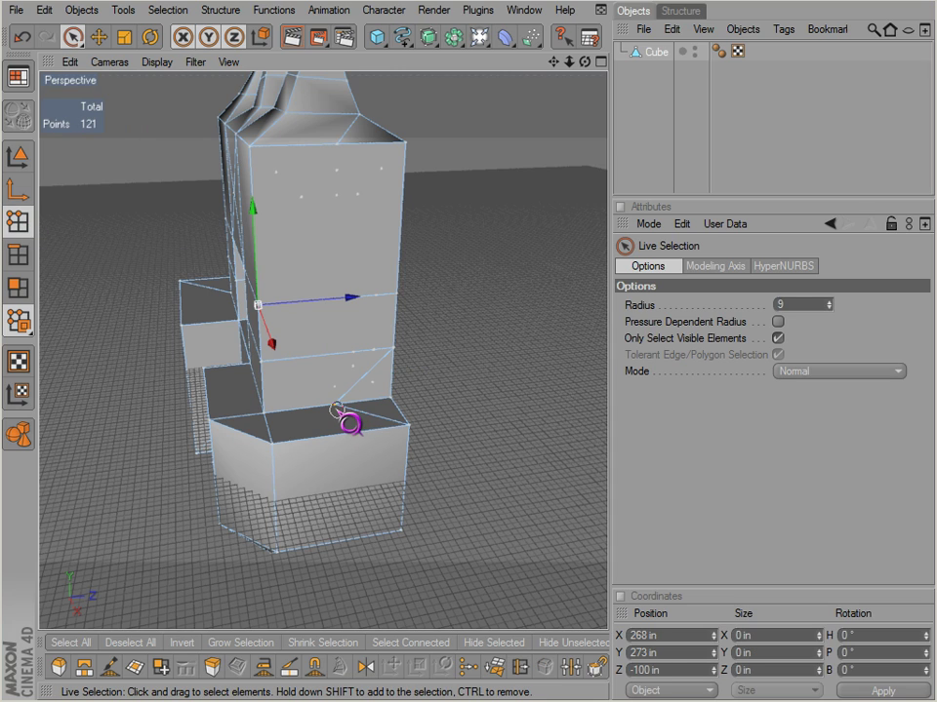
{"action": "left_click_drag", "start_coordinate": [387, 400], "coordinate": [388, 399]}
{"action": "key", "text": "m"}
{"action": "key", "text": "q"}
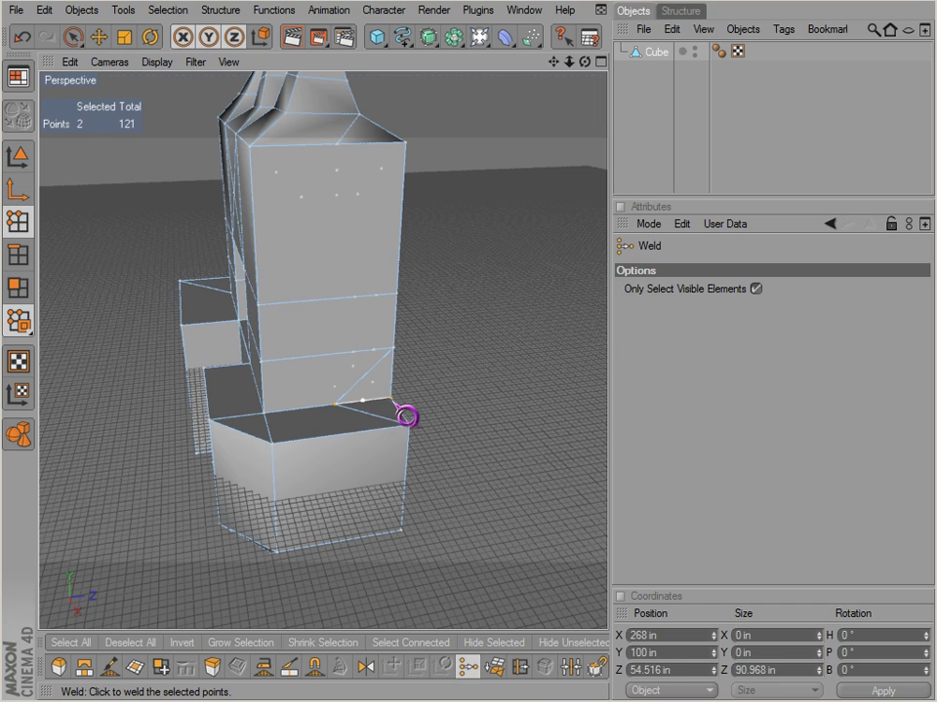
{"action": "left_click_drag", "start_coordinate": [523, 431], "coordinate": [523, 430], "text": "alt"}
{"action": "key", "text": "space"}
- Select all the model's points and optimize them with Polygons, Unused Points and Points enabled at a 0.01 in tolerance
{"action": "left_click", "coordinate": [310, 251]}
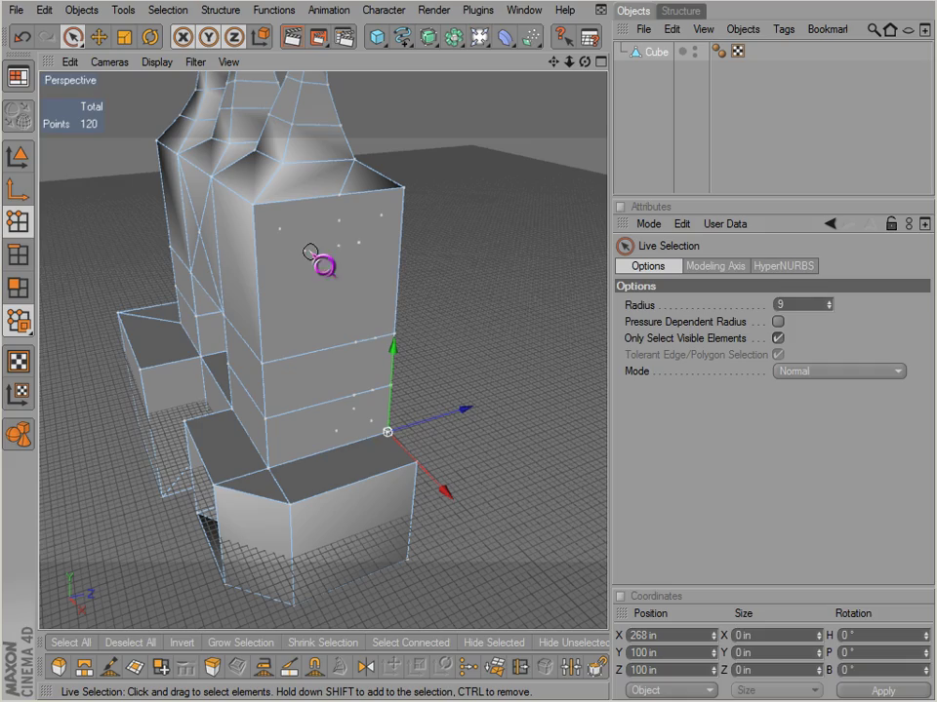
{"action": "left_click_drag", "start_coordinate": [336, 354], "coordinate": [524, 430], "text": "alt"}
{"action": "middle_click_drag", "start_coordinate": [338, 322], "coordinate": [524, 430], "text": "alt"}
{"action": "left_click_drag", "start_coordinate": [339, 322], "coordinate": [524, 431], "text": "alt"}
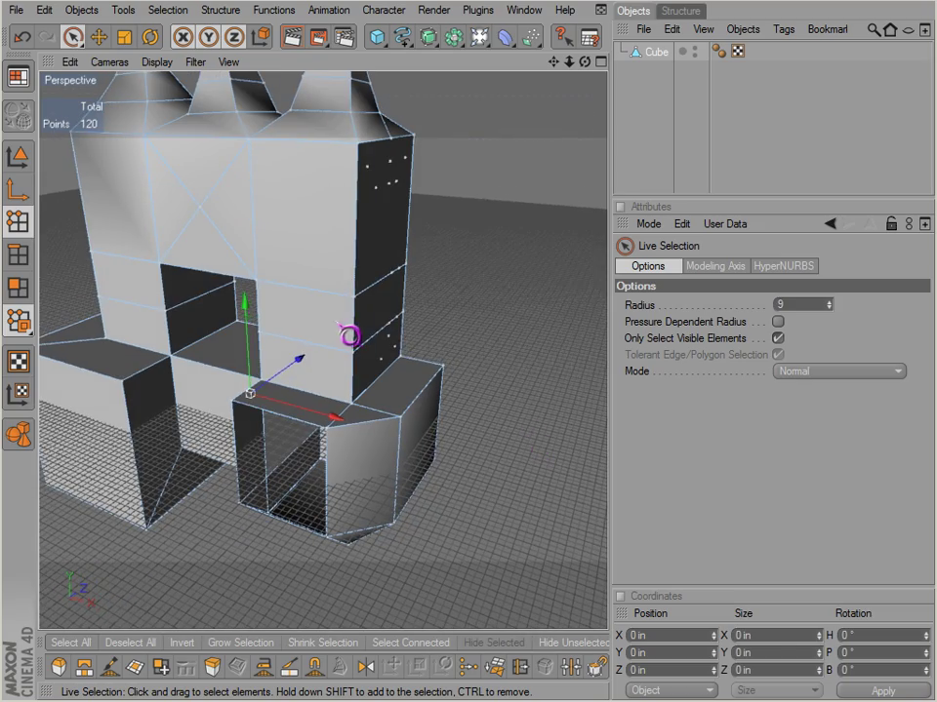
{"action": "key", "text": "ctrl+a"}
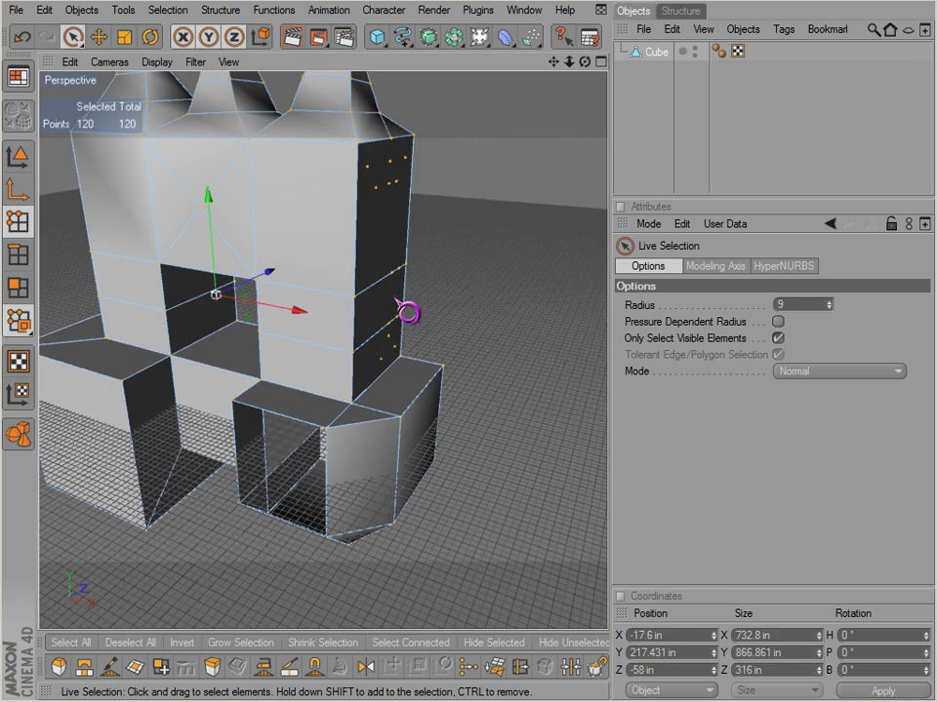
{"action": "left_click", "coordinate": [44, 10]}
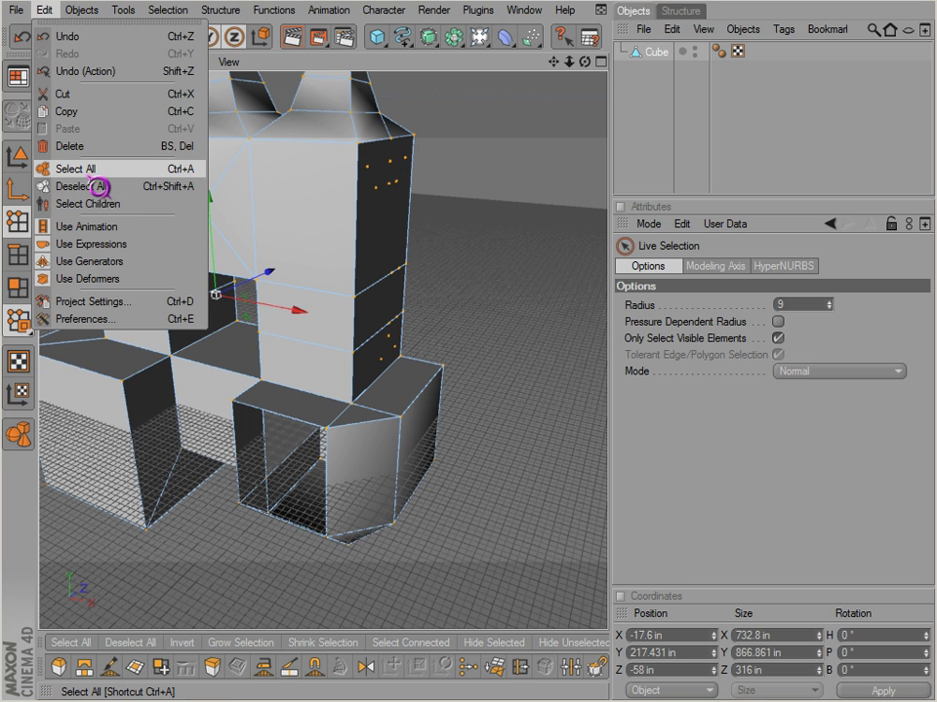
{"action": "left_click", "coordinate": [91, 174]}
{"action": "right_click", "coordinate": [478, 161]}
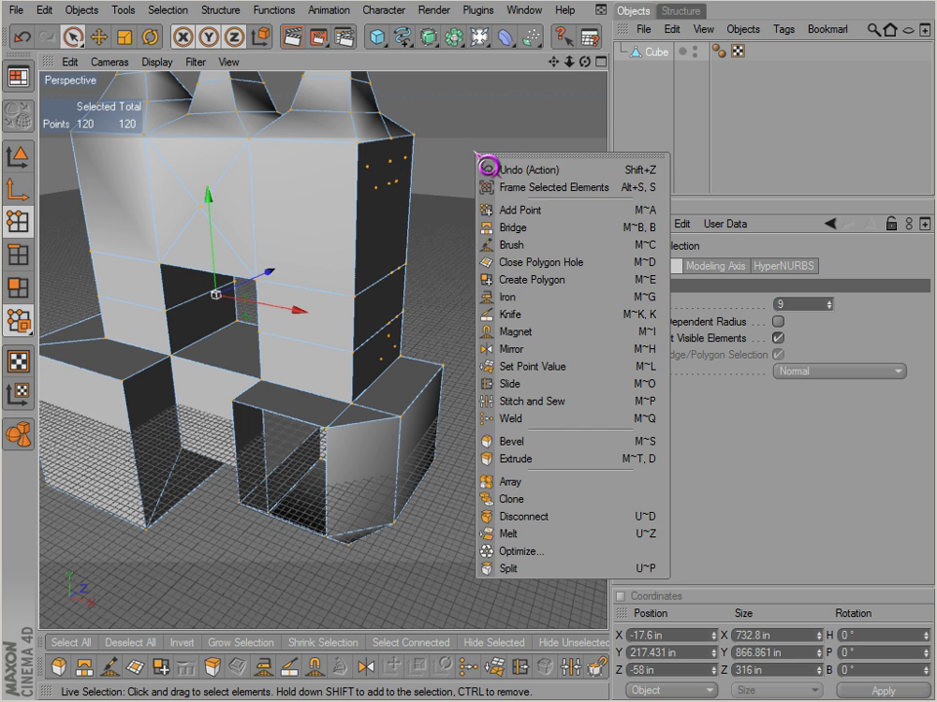
{"action": "left_click", "coordinate": [510, 552]}
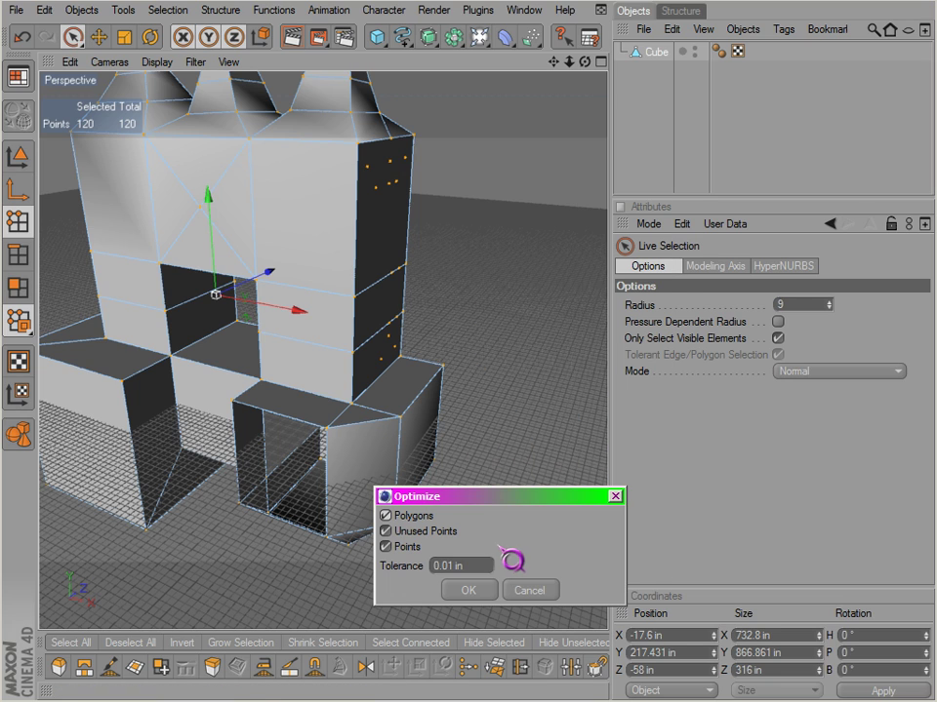
{"action": "left_click", "coordinate": [470, 591]}
{"action": "left_click_drag", "start_coordinate": [523, 432], "coordinate": [498, 430], "text": "alt"}
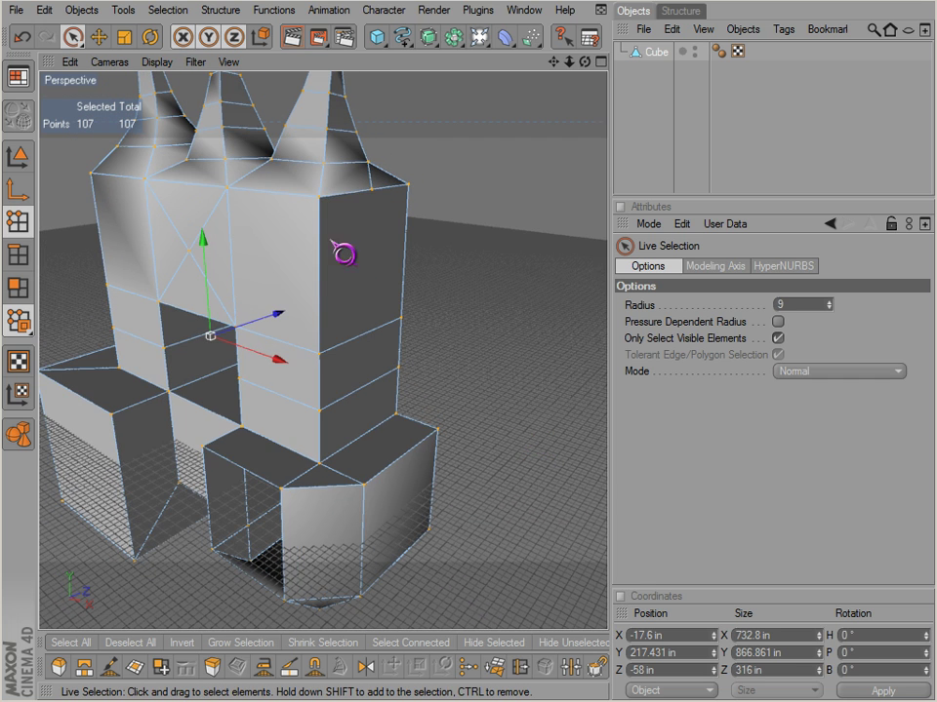
{"action": "scroll", "coordinate": [346, 287], "scroll_direction": "down", "scroll_amount": 1}
{"action": "mouse_move", "coordinate": [369, 317]}
{"action": "left_mouse_down", "text": "alt"}
{"action": "mouse_move", "coordinate": [524, 429]}
{"action": "mouse_move", "coordinate": [369, 317]}
{"action": "left_mouse_up", "text": "alt"}
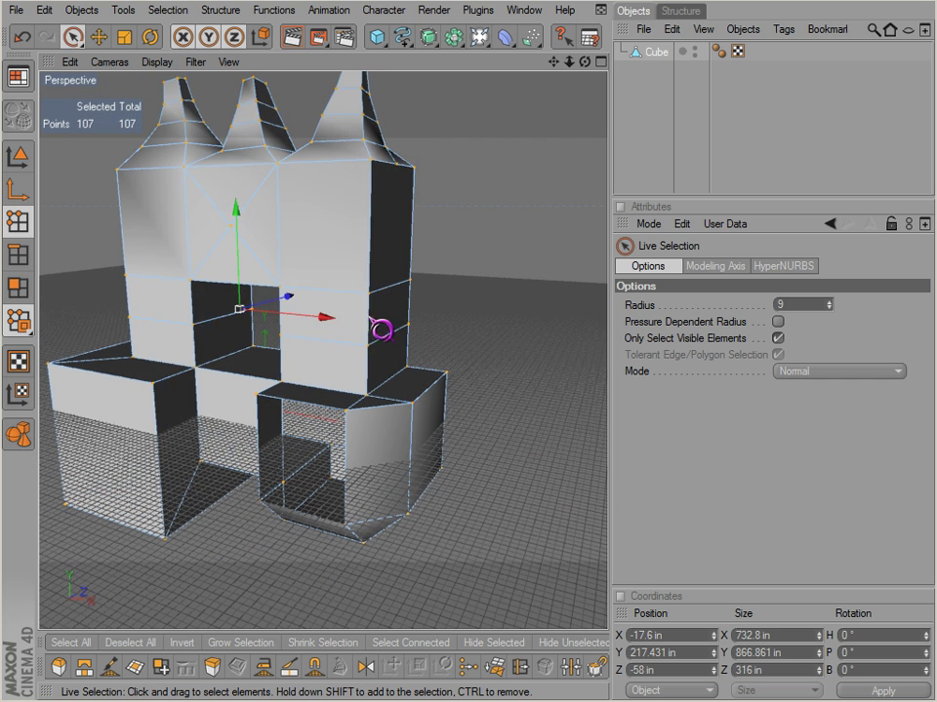